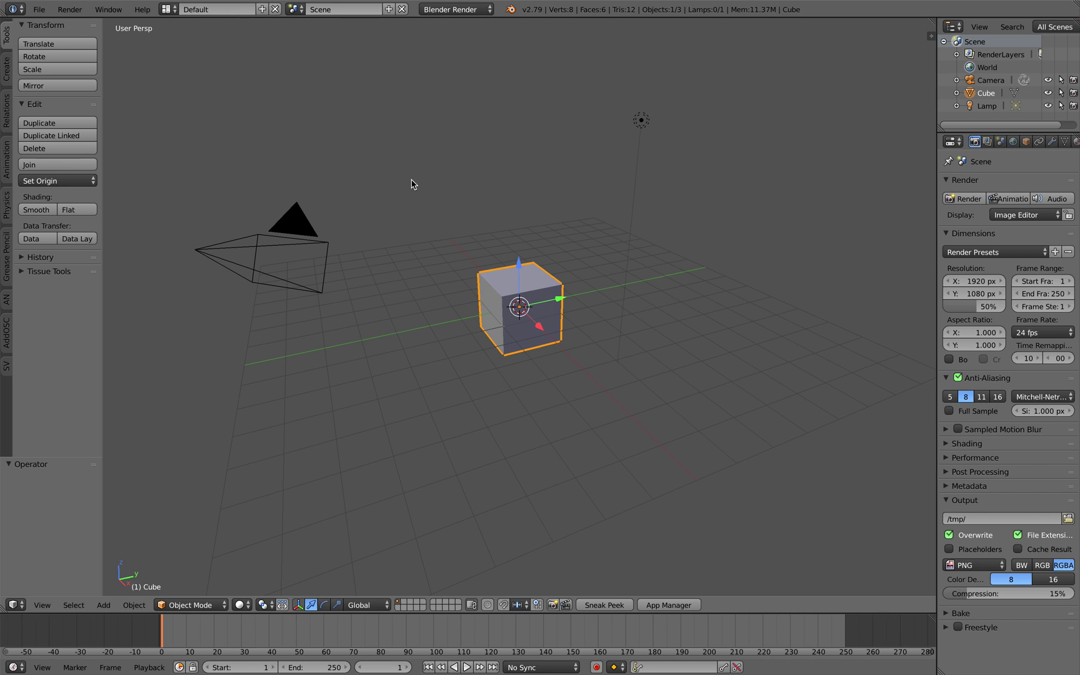
Step: Open the recent file that contains the Improv_Spiral node tree
{"action": "left_click", "coordinate": [38, 9]}
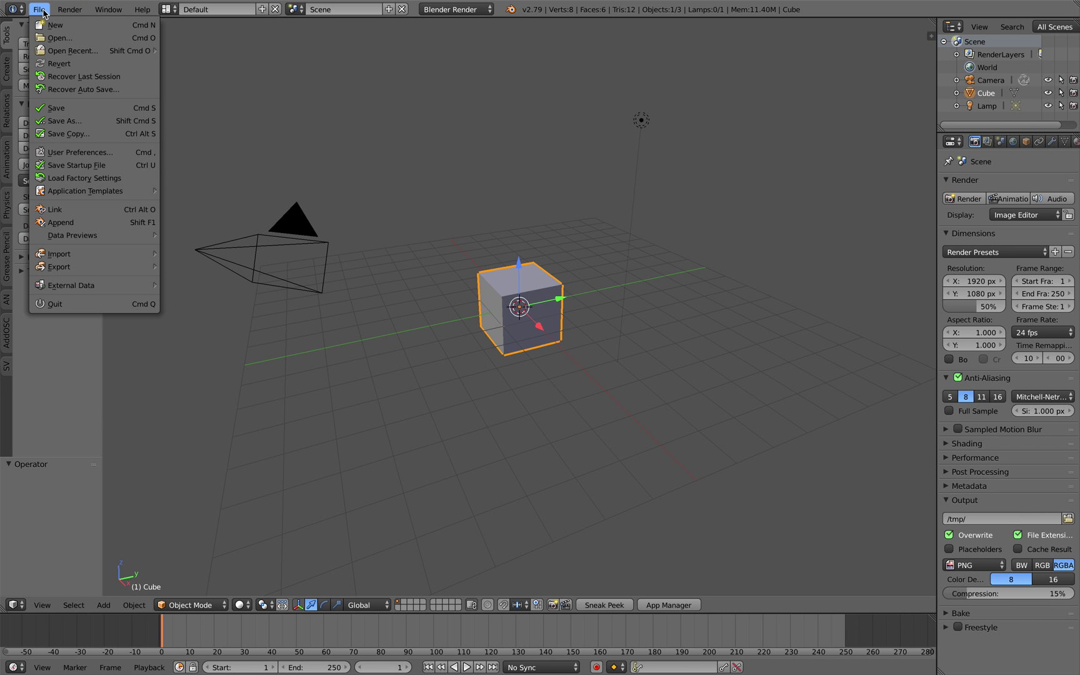
{"action": "mouse_move", "coordinate": [91, 51]}
{"action": "left_click", "coordinate": [228, 54]}
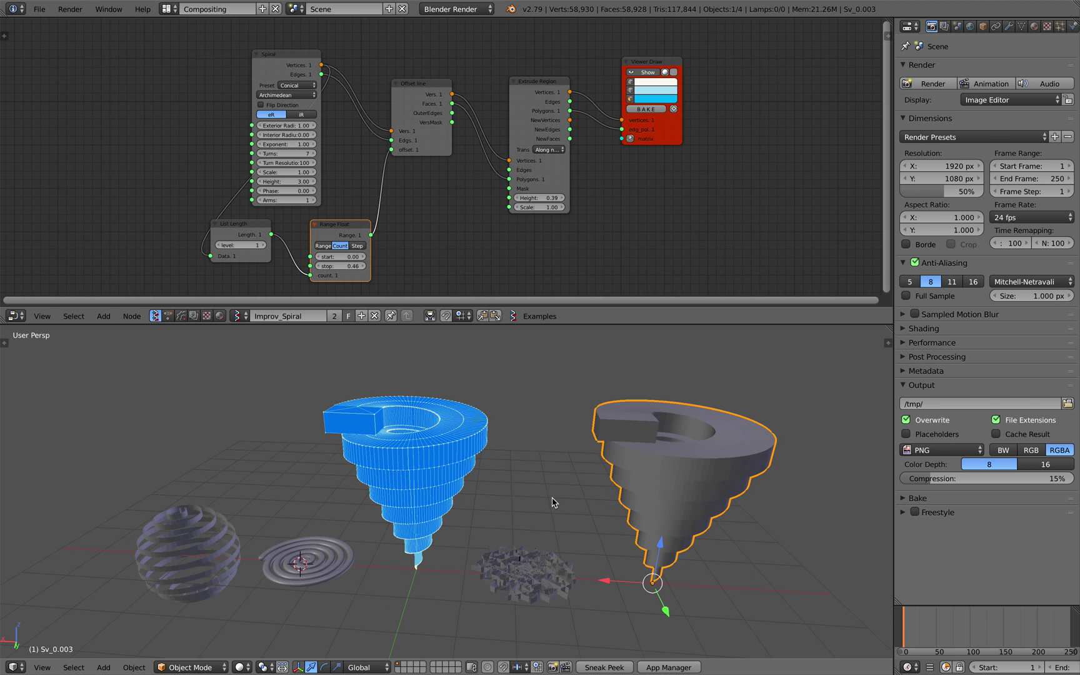
Step: Examine the Improv_Spiral node tree and the spiral models in the 3D view
{"action": "middle_click_drag", "start_coordinate": [553, 500], "coordinate": [550, 482]}
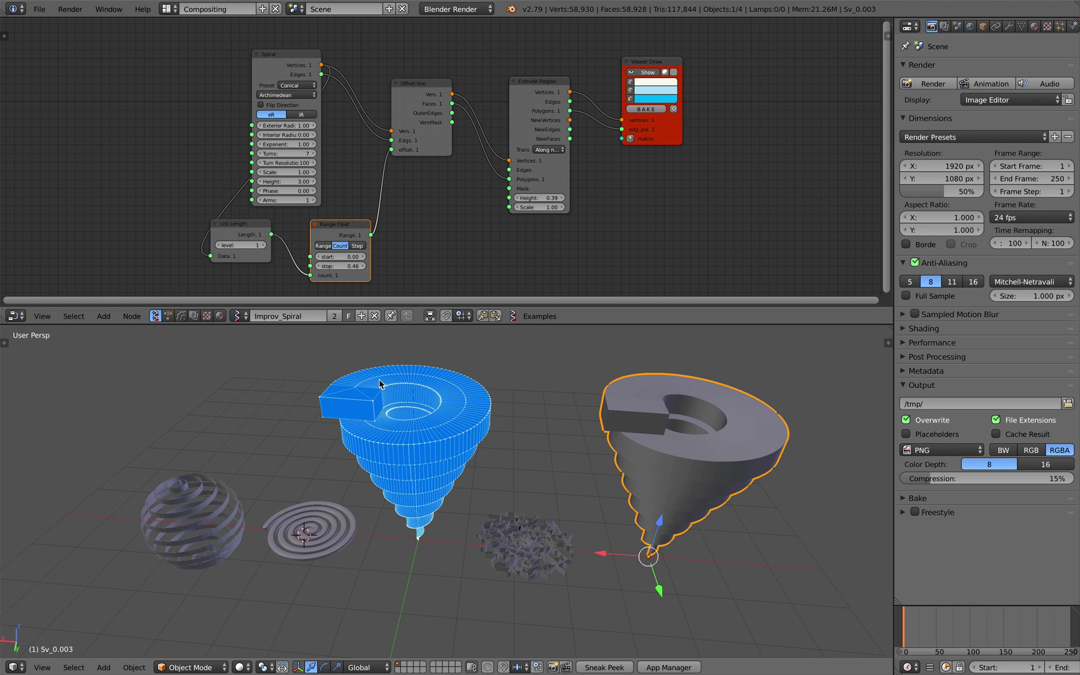
{"action": "middle_click_drag", "start_coordinate": [378, 261], "coordinate": [369, 262]}
{"action": "left_click_drag", "start_coordinate": [270, 60], "coordinate": [248, 62]}
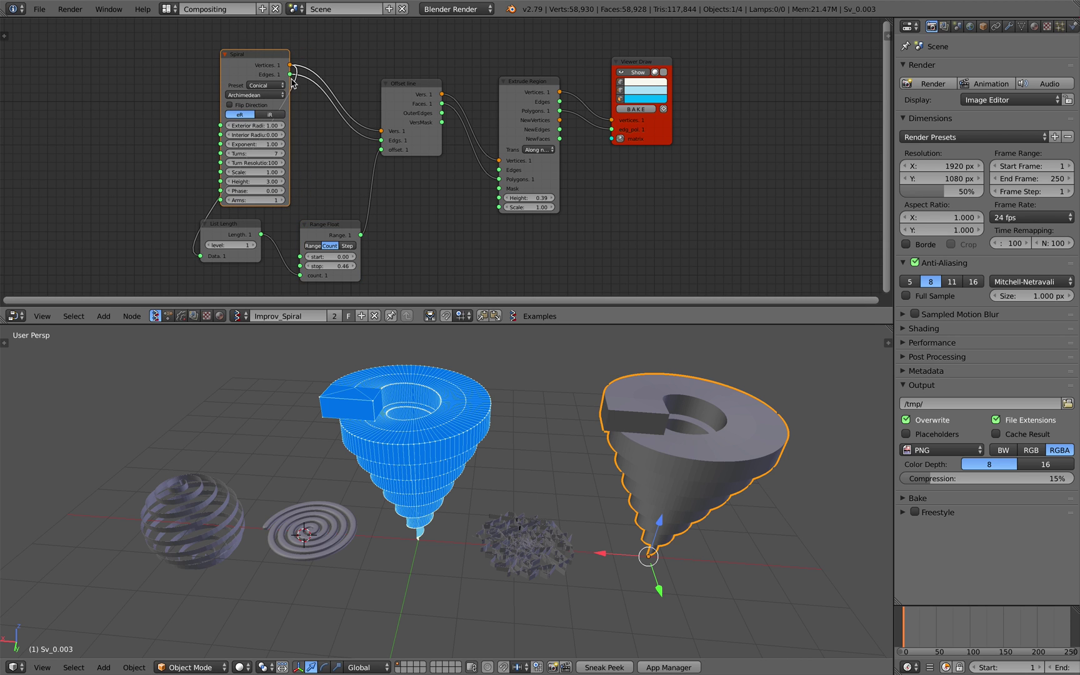
{"action": "scroll", "coordinate": [292, 79], "scroll_direction": "up", "scroll_amount": 2}
{"action": "left_click_drag", "start_coordinate": [394, 80], "coordinate": [391, 83]}
{"action": "scroll", "coordinate": [387, 82], "scroll_direction": "up", "scroll_amount": 1}
{"action": "left_click_drag", "start_coordinate": [518, 74], "coordinate": [523, 72]}
{"action": "middle_click_drag", "start_coordinate": [446, 476], "coordinate": [478, 459]}
{"action": "mouse_move", "coordinate": [445, 422]}
{"action": "middle_mouse_down"}
{"action": "mouse_move", "coordinate": [452, 434]}
{"action": "mouse_move", "coordinate": [491, 409]}
{"action": "mouse_move", "coordinate": [481, 475]}
{"action": "mouse_move", "coordinate": [450, 450]}
{"action": "mouse_move", "coordinate": [425, 402]}
{"action": "mouse_move", "coordinate": [437, 418]}
{"action": "middle_mouse_up"}
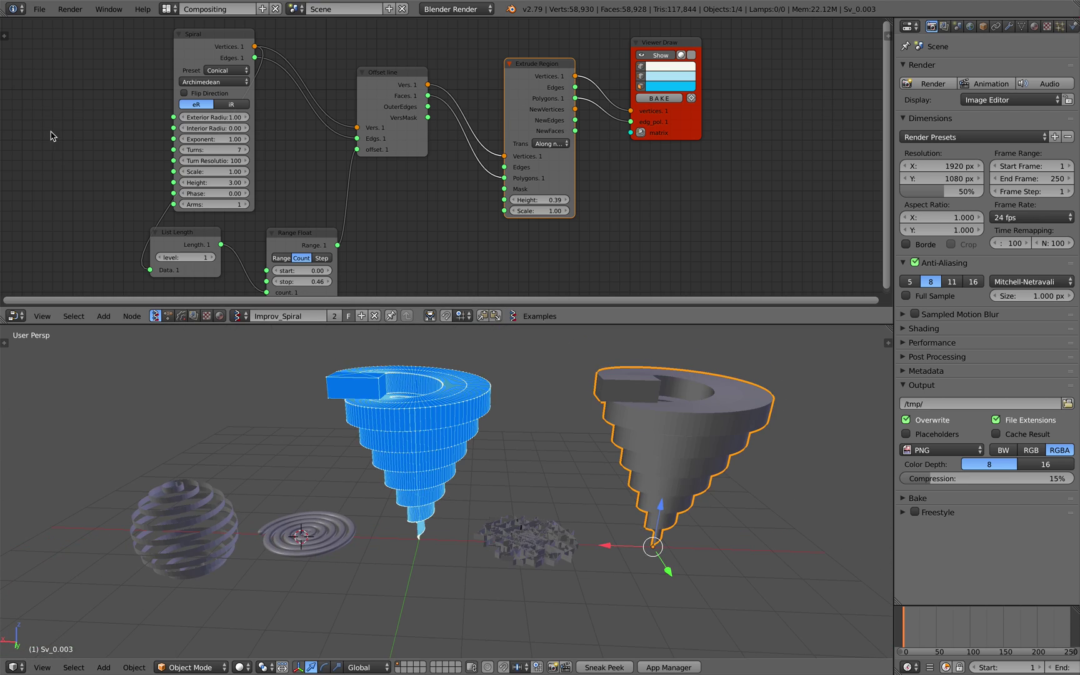
Step: Start a new file and delete all default objects from the scene
{"action": "left_click", "coordinate": [38, 9]}
{"action": "left_click", "coordinate": [53, 25]}
{"action": "left_click", "coordinate": [55, 33]}
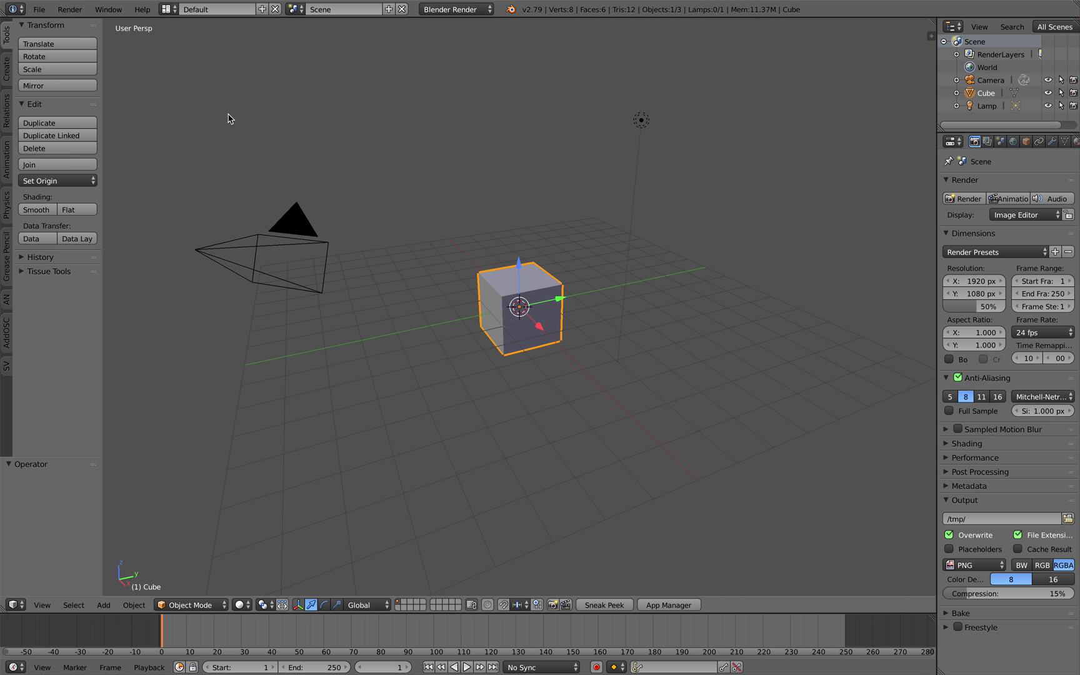
{"action": "key", "text": "a"}
{"action": "key", "text": "a"}
{"action": "key", "text": "x"}
{"action": "left_click", "coordinate": [508, 232]}
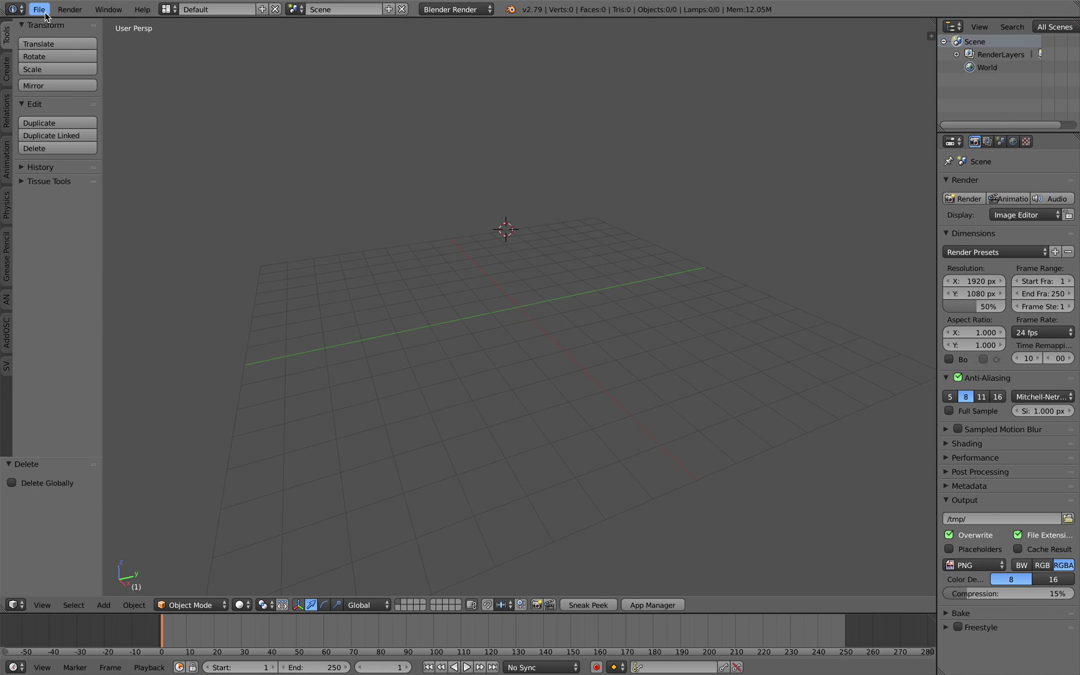
Step: Save the empty scene on the Desktop as spiral_improv_001.blend
{"action": "left_click", "coordinate": [39, 9]}
{"action": "left_click", "coordinate": [83, 121]}
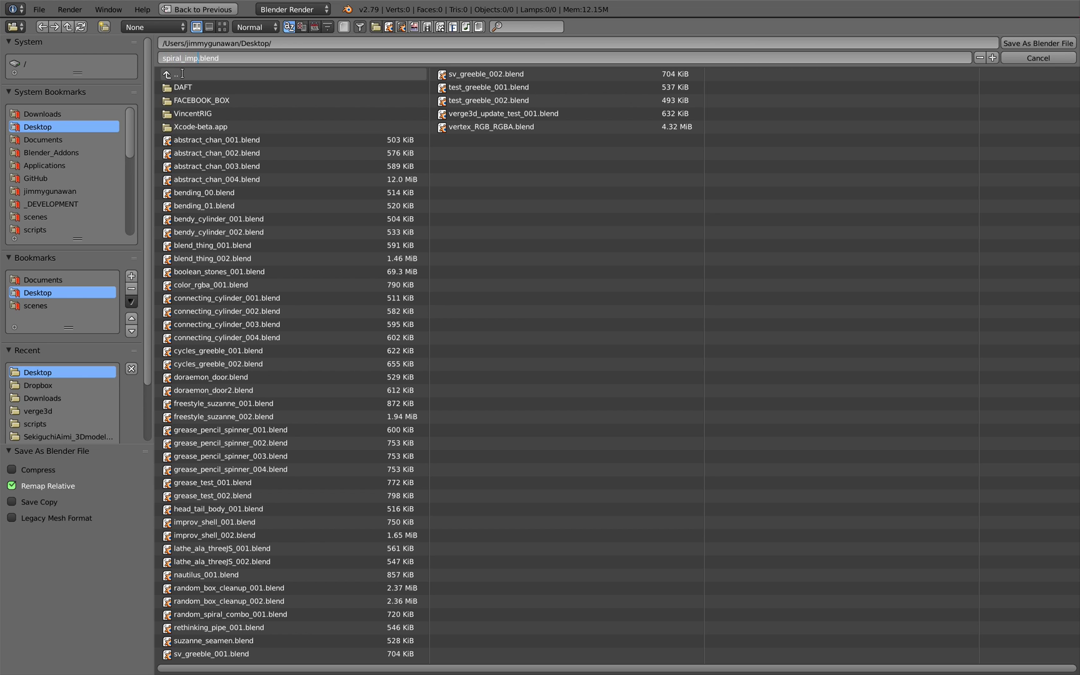
{"action": "key", "text": "Return"}
{"action": "left_click", "coordinate": [1038, 42]}
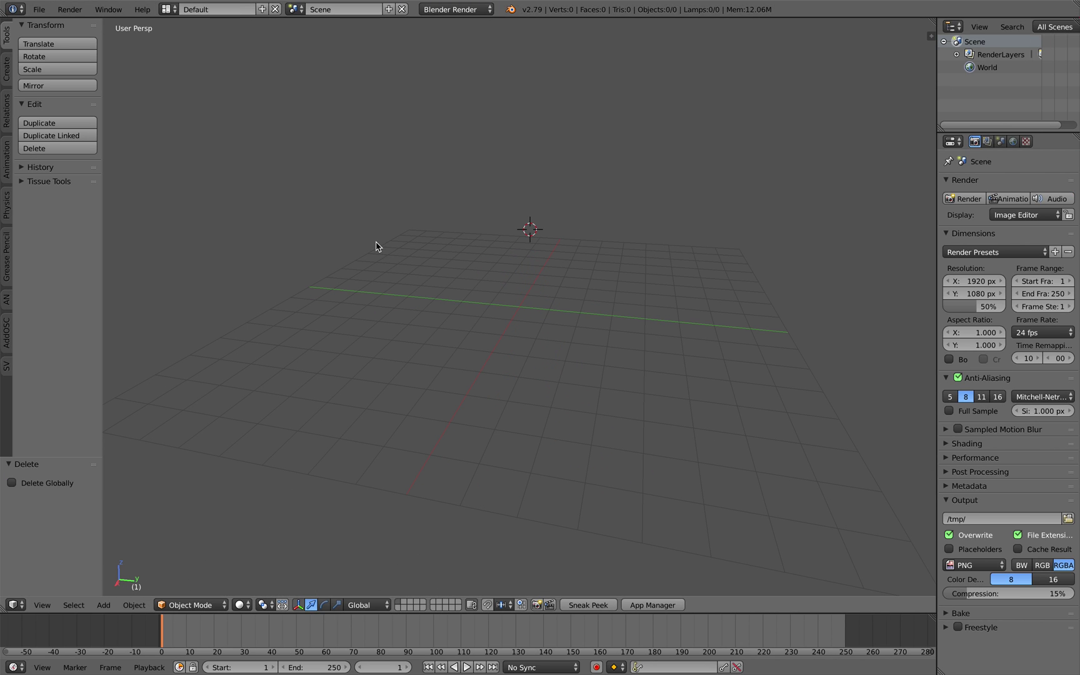
Step: Switch to the Compositing screen layout and create a new Sverchok node tree in the node editor
{"action": "middle_click_drag", "start_coordinate": [375, 246], "coordinate": [368, 246]}
{"action": "left_click", "coordinate": [169, 8]}
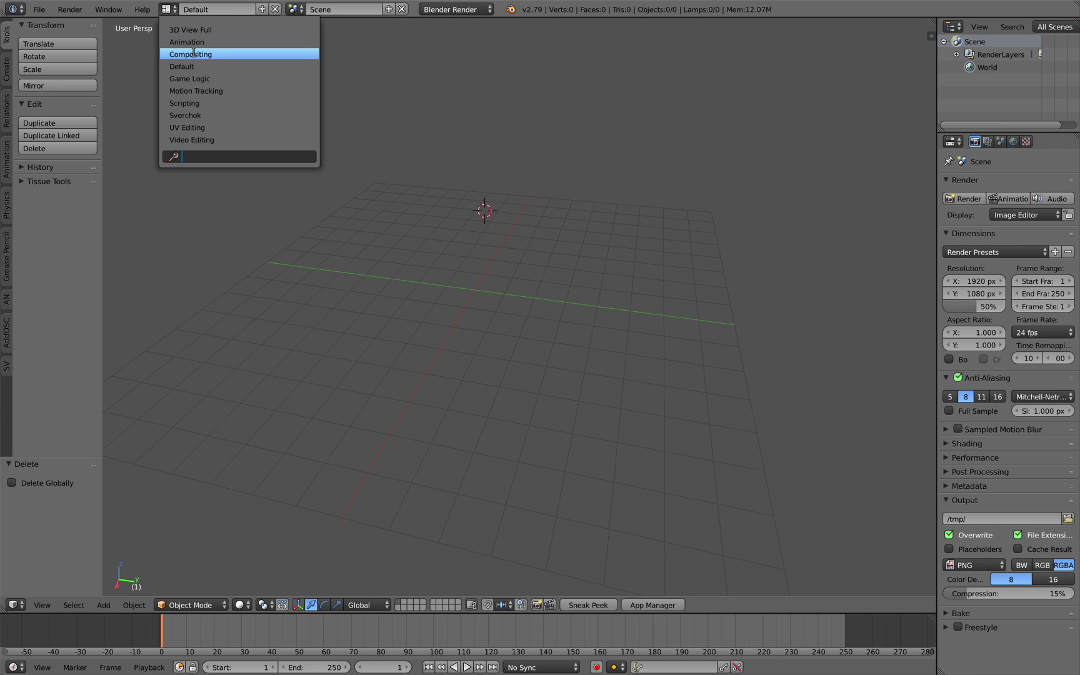
{"action": "left_click", "coordinate": [182, 51]}
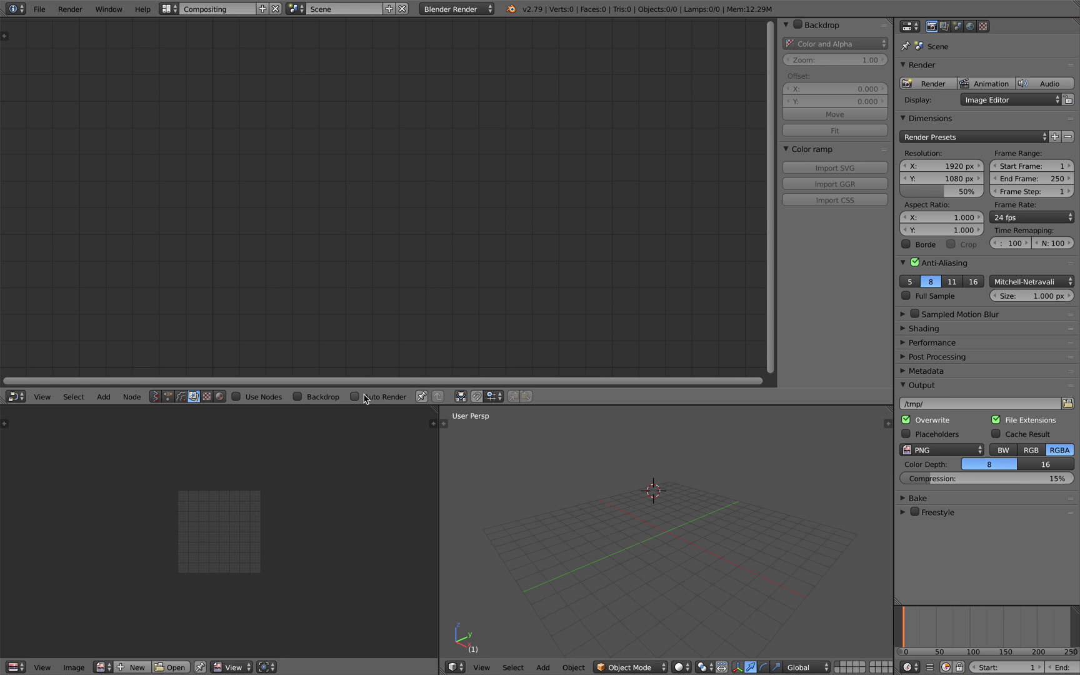
{"action": "left_click", "coordinate": [157, 396]}
{"action": "left_click", "coordinate": [287, 396]}
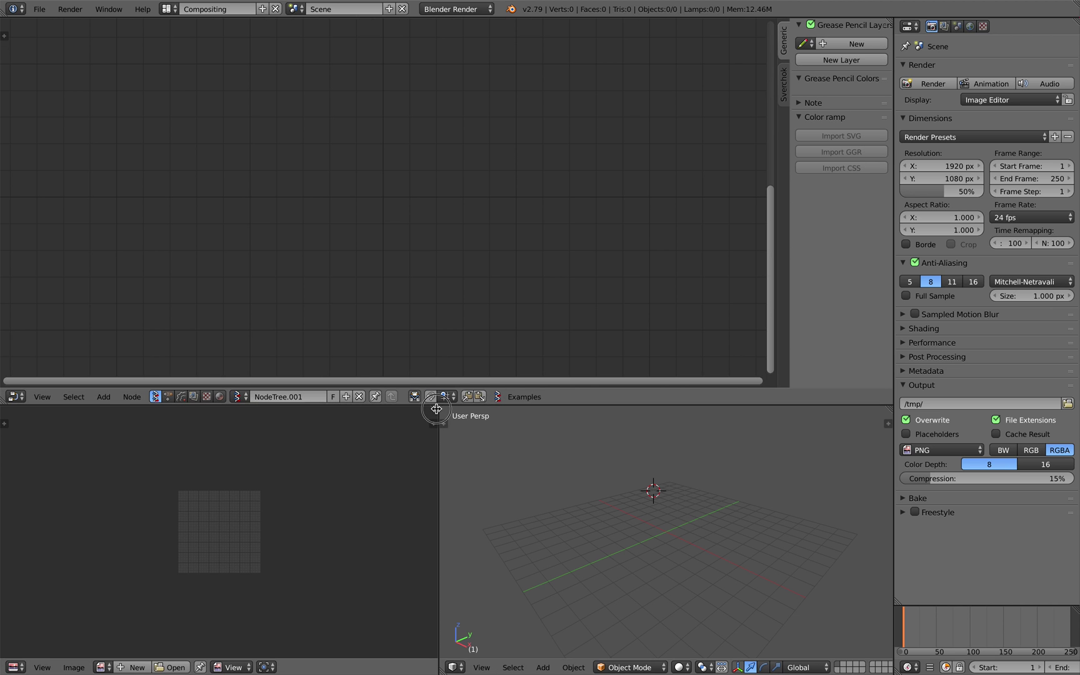
Step: Extend the 3D view over the image editor area and save over spiral_improv_001.blend
{"action": "left_click_drag", "start_coordinate": [436, 409], "coordinate": [219, 475]}
{"action": "key", "text": "ctrl+s"}
{"action": "key", "text": "ctrl+s"}
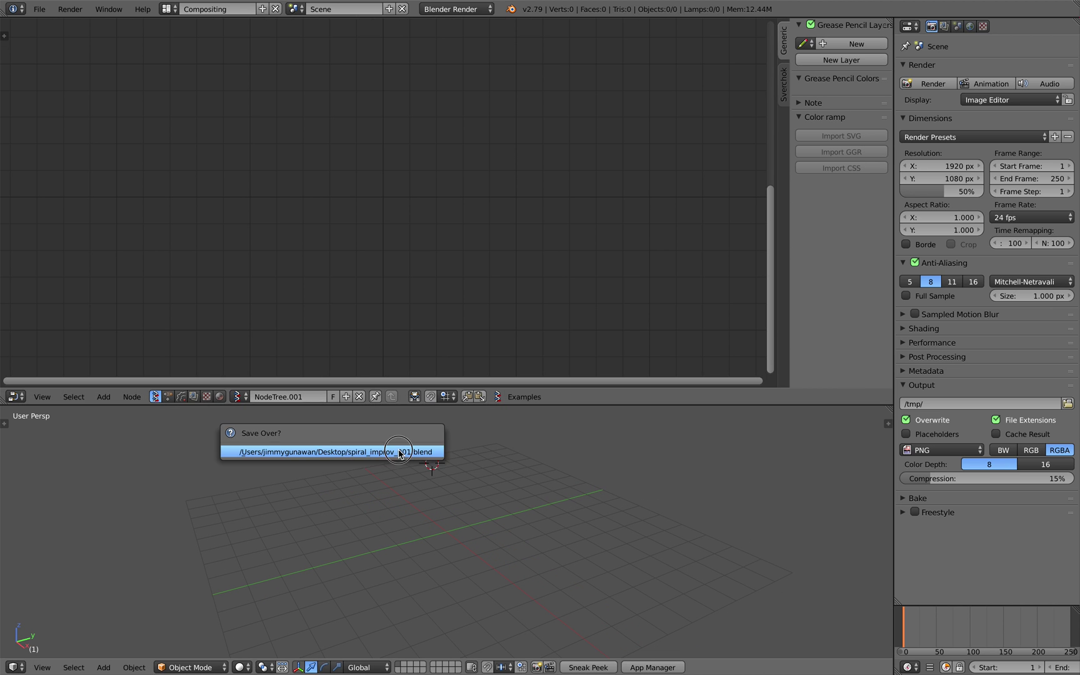
{"action": "left_click", "coordinate": [404, 454]}
Step: Add a Spiral node to the node tree
{"action": "key", "text": "shift+a"}
{"action": "left_click", "coordinate": [239, 192]}
{"action": "type", "text": "spi"}
{"action": "key", "text": "Return"}
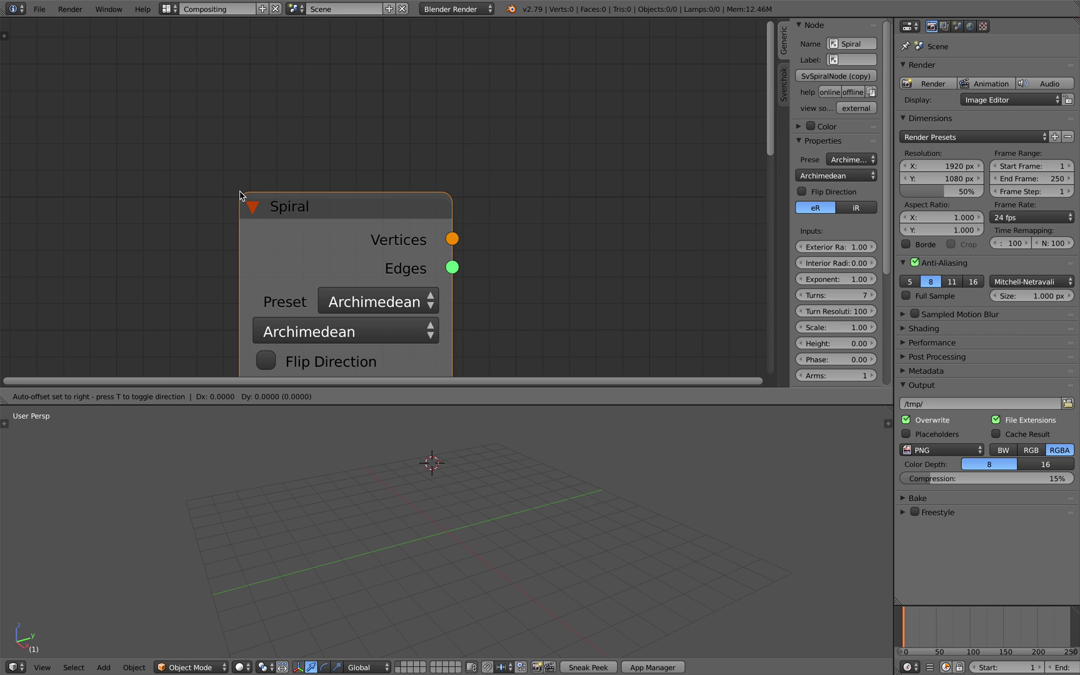
{"action": "left_click", "coordinate": [197, 115]}
{"action": "scroll", "coordinate": [467, 189], "scroll_direction": "down", "scroll_amount": 3}
{"action": "middle_click_drag", "start_coordinate": [467, 189], "coordinate": [399, 185]}
Step: Add a Viewer Draw node beside the Spiral node
{"action": "key", "text": "alt+space"}
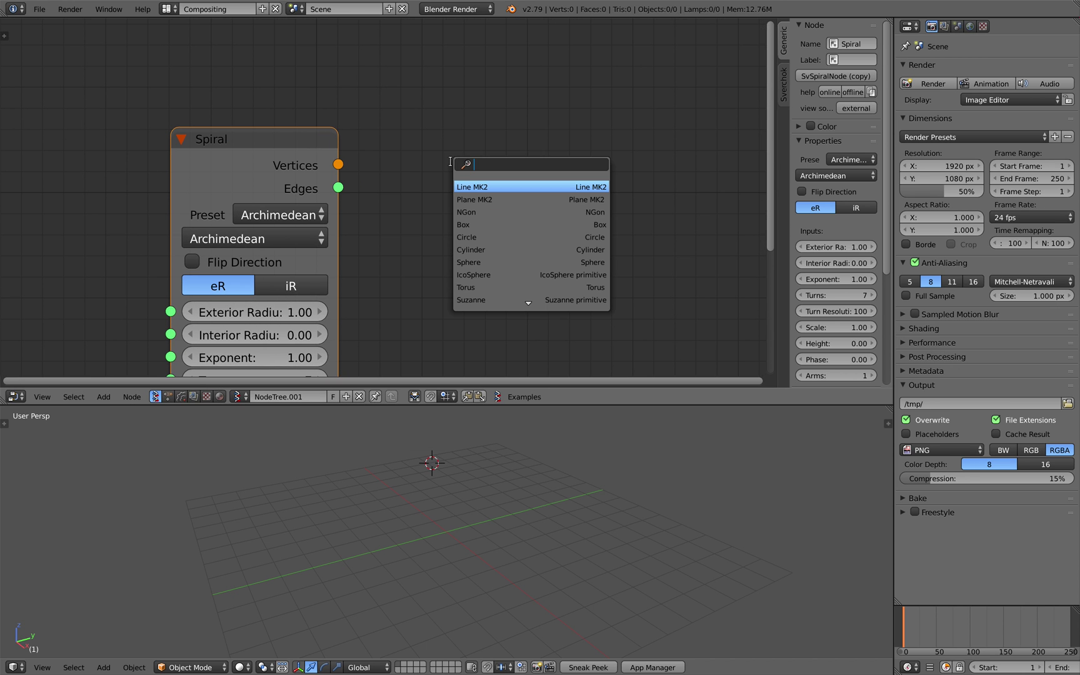
{"action": "type", "text": "view"}
{"action": "key", "text": "Return"}
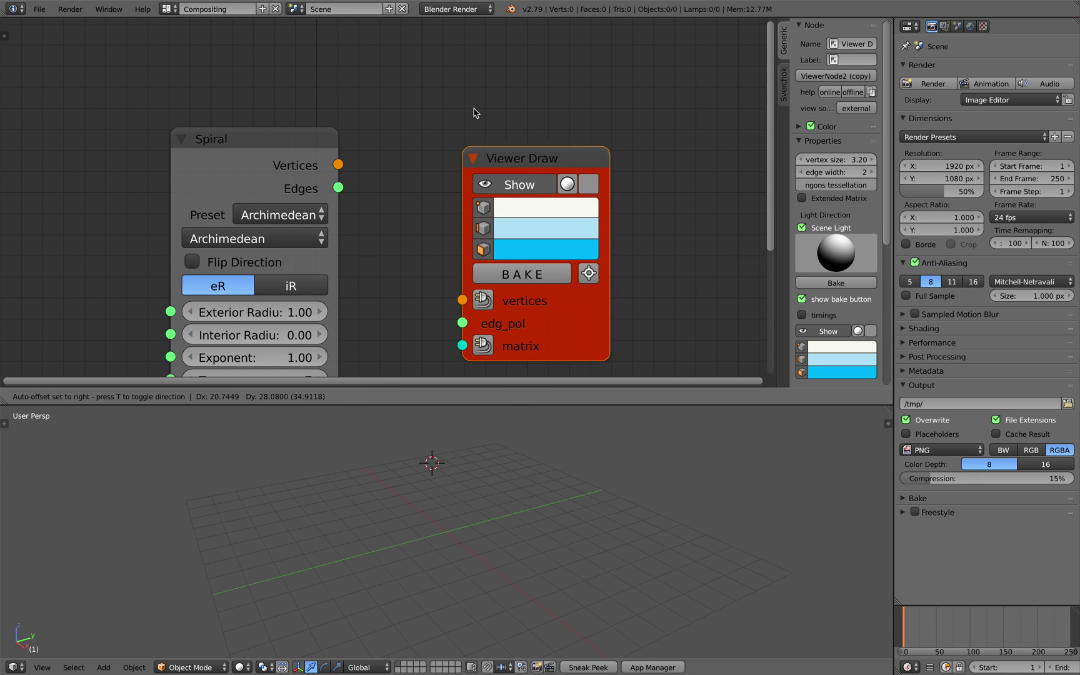
{"action": "left_click", "coordinate": [475, 94]}
Step: Link the Spiral node's Vertices and Edges outputs to the vertices and edg_pol inputs of Viewer Draw
{"action": "scroll", "coordinate": [377, 164], "scroll_direction": "down", "scroll_amount": 2}
{"action": "left_click_drag", "start_coordinate": [362, 162], "coordinate": [462, 221]}
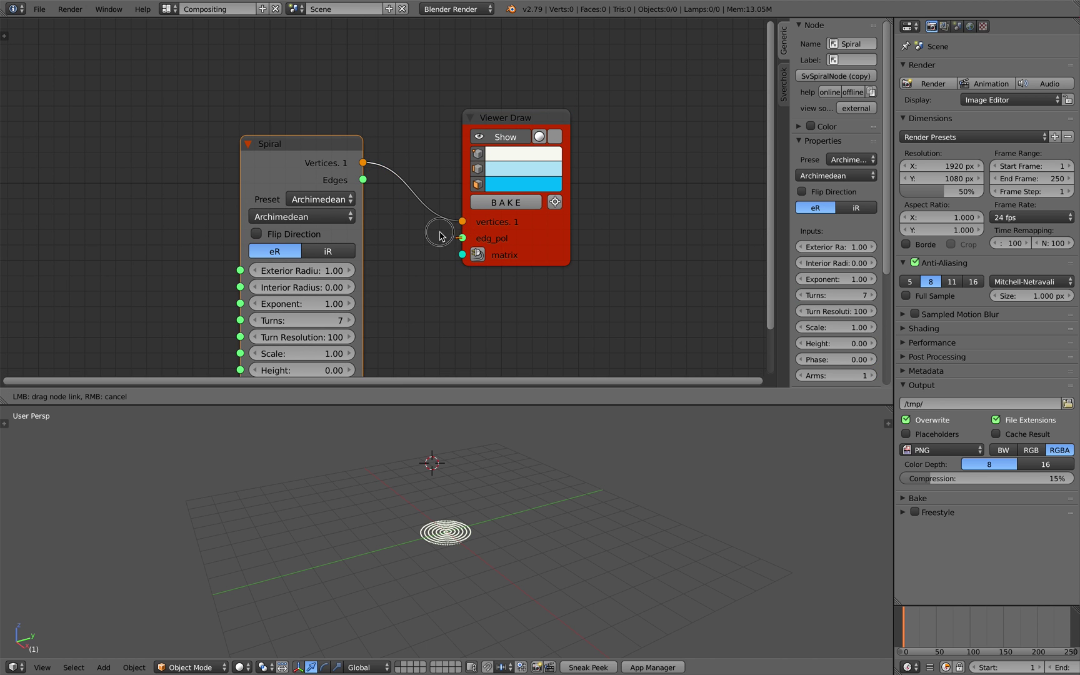
{"action": "left_click_drag", "start_coordinate": [362, 180], "coordinate": [461, 238]}
{"action": "scroll", "coordinate": [523, 468], "scroll_direction": "up", "scroll_amount": 3}
{"action": "middle_click_drag", "start_coordinate": [524, 468], "coordinate": [478, 478]}
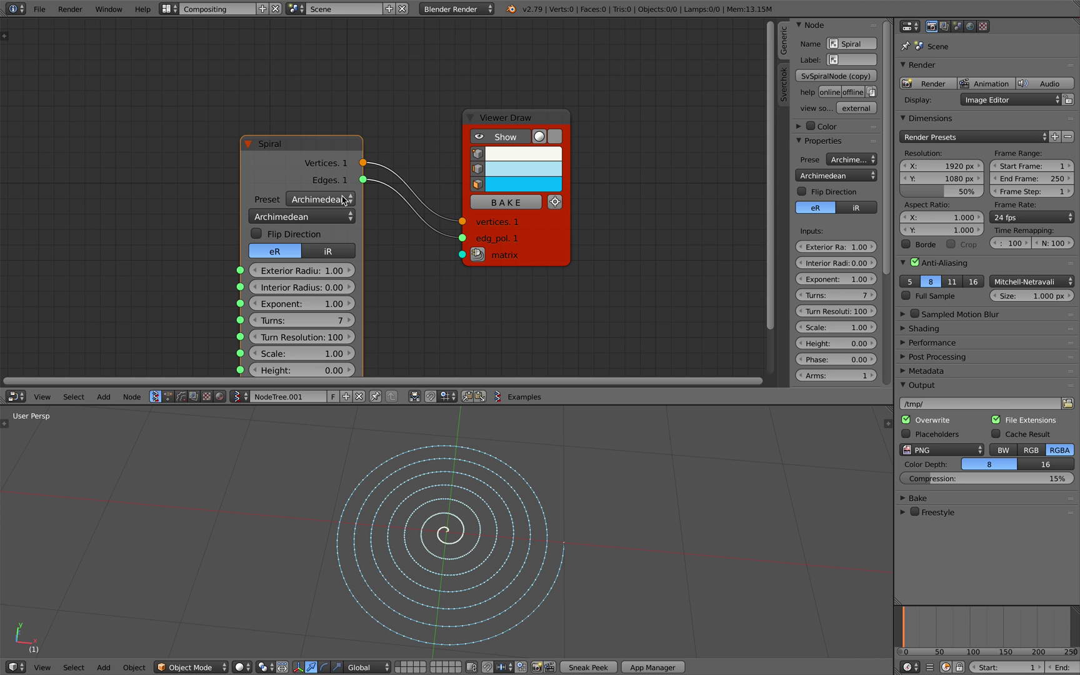
Step: Cycle the Spiral node's presets through Spirangle Hx, Ovoidal and Hyperbolic to Fibonacci and view the resulting curves
{"action": "left_click_drag", "start_coordinate": [304, 185], "coordinate": [251, 146]}
{"action": "scroll", "coordinate": [269, 176], "scroll_direction": "down", "scroll_amount": 1}
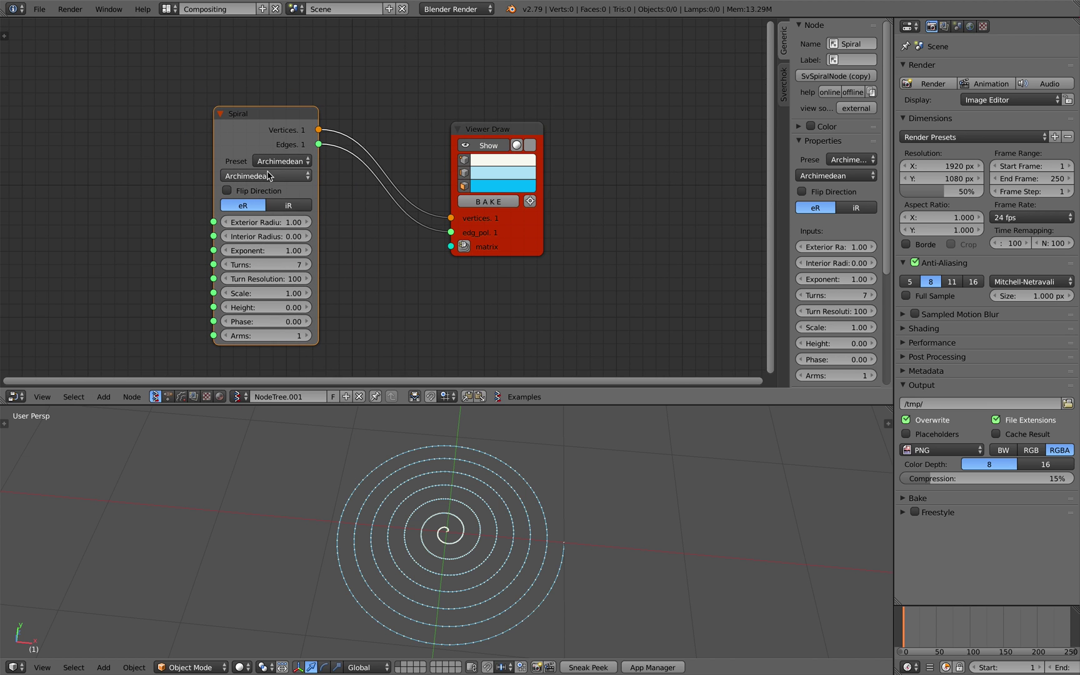
{"action": "scroll", "coordinate": [285, 166], "scroll_direction": "down", "scroll_amount": 2, "text": "ctrl"}
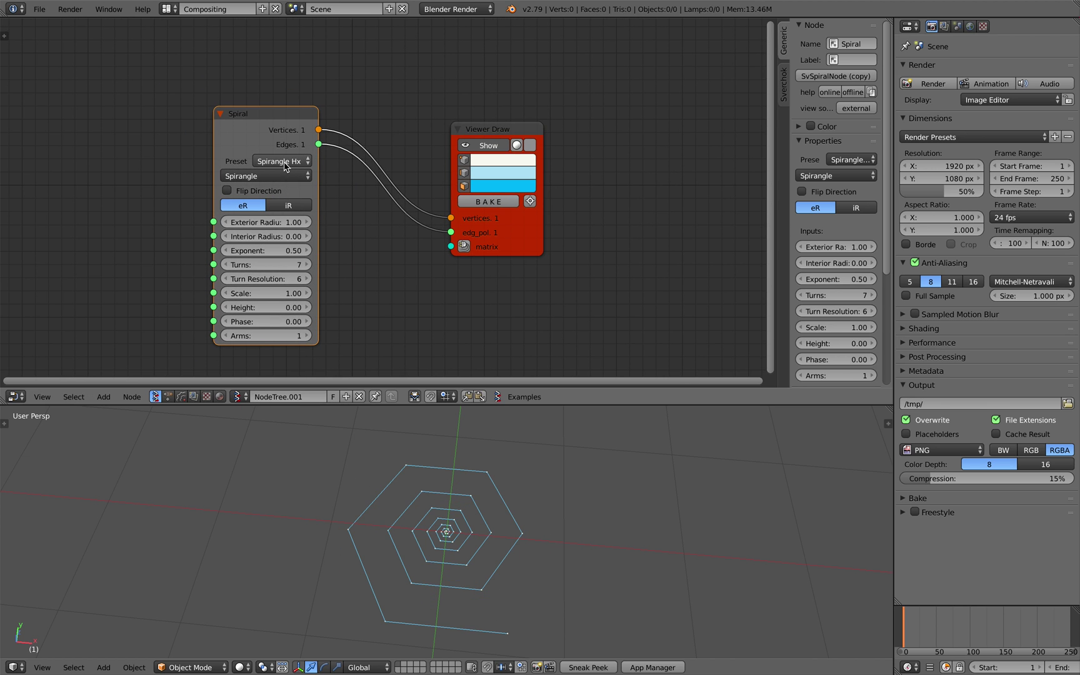
{"action": "scroll", "coordinate": [284, 164], "scroll_direction": "down", "scroll_amount": 4, "text": "ctrl"}
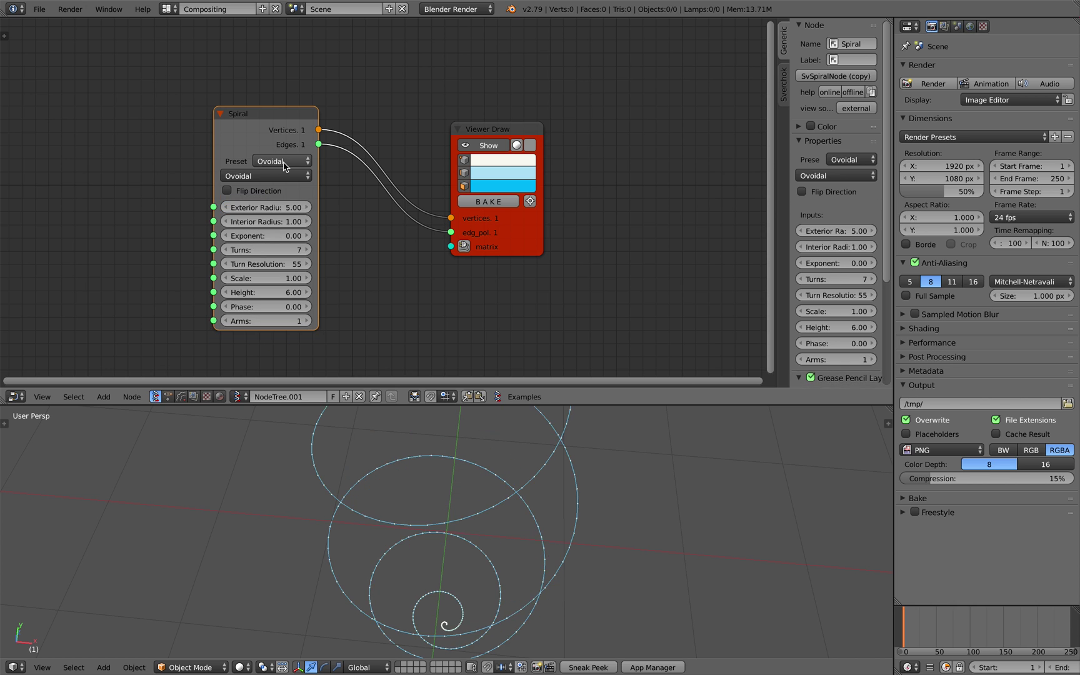
{"action": "scroll", "coordinate": [285, 164], "scroll_direction": "down", "scroll_amount": 4, "text": "ctrl"}
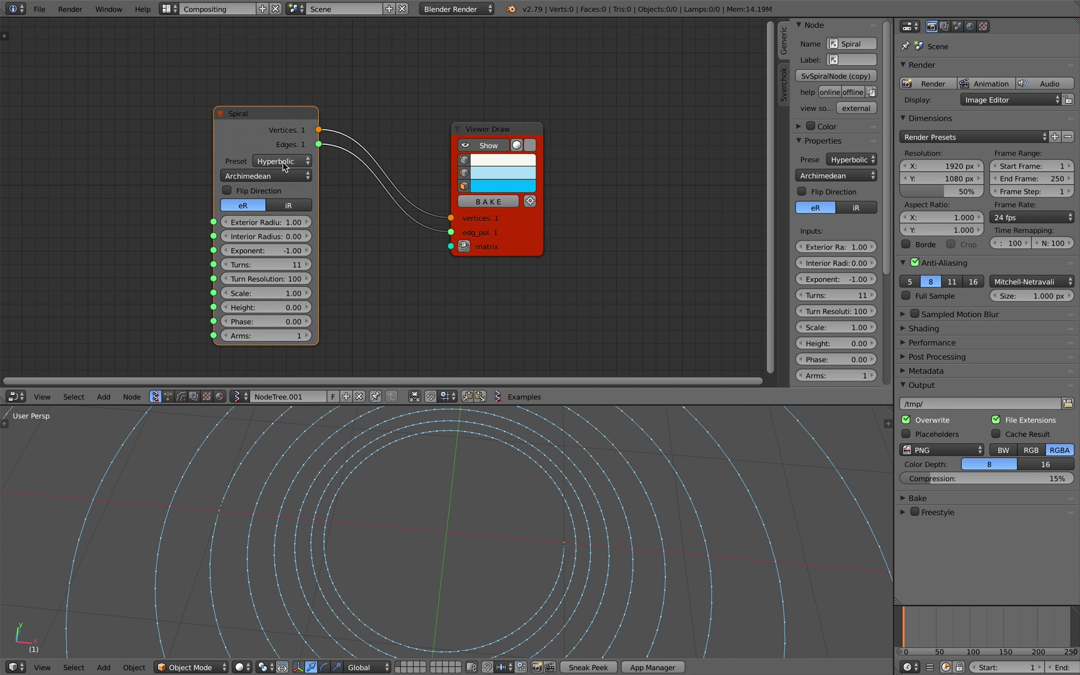
{"action": "scroll", "coordinate": [281, 164], "scroll_direction": "down", "scroll_amount": 3, "text": "ctrl"}
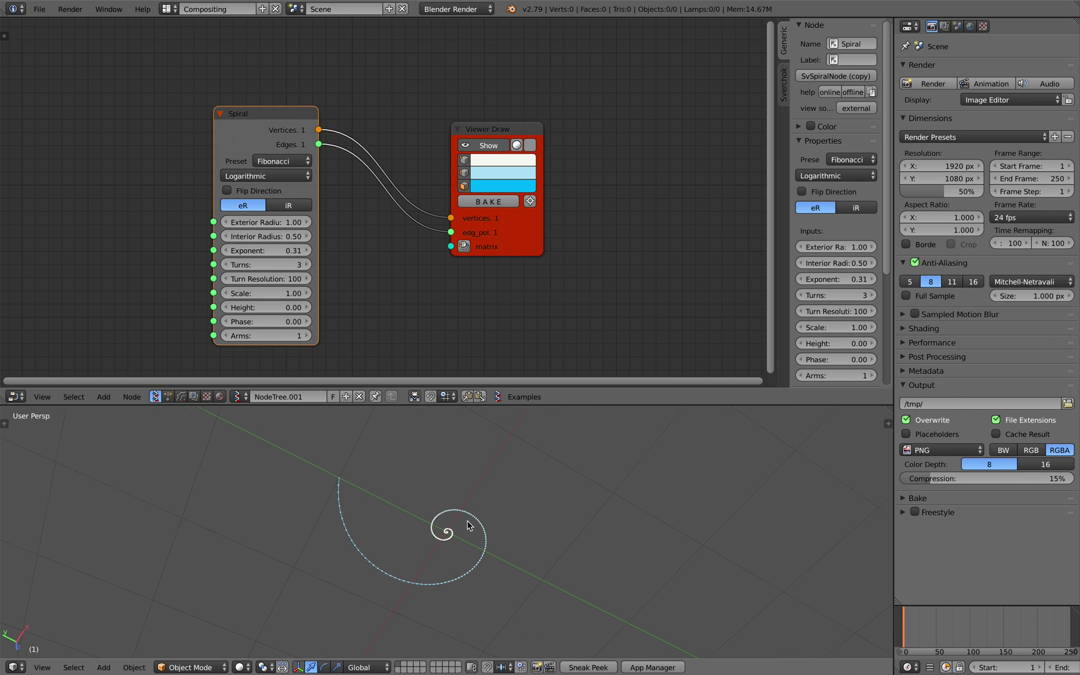
{"action": "middle_click_drag", "start_coordinate": [448, 539], "coordinate": [422, 559]}
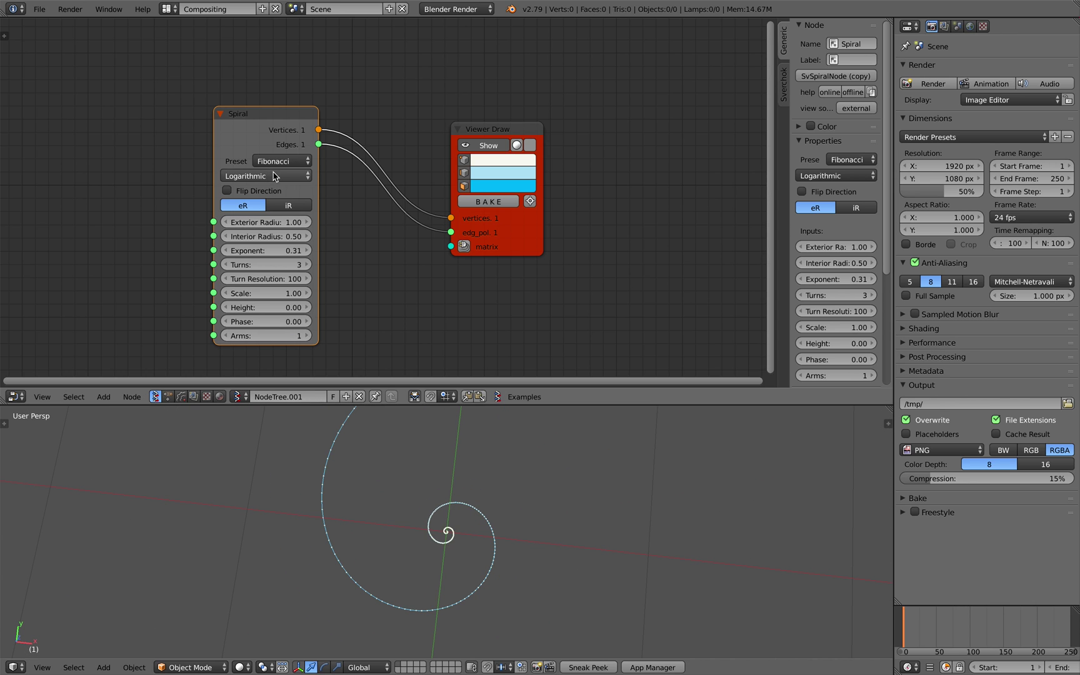
Step: Change the Spiral node's type to Spirangle and inspect the curve
{"action": "left_click", "coordinate": [273, 177]}
{"action": "left_click", "coordinate": [261, 75]}
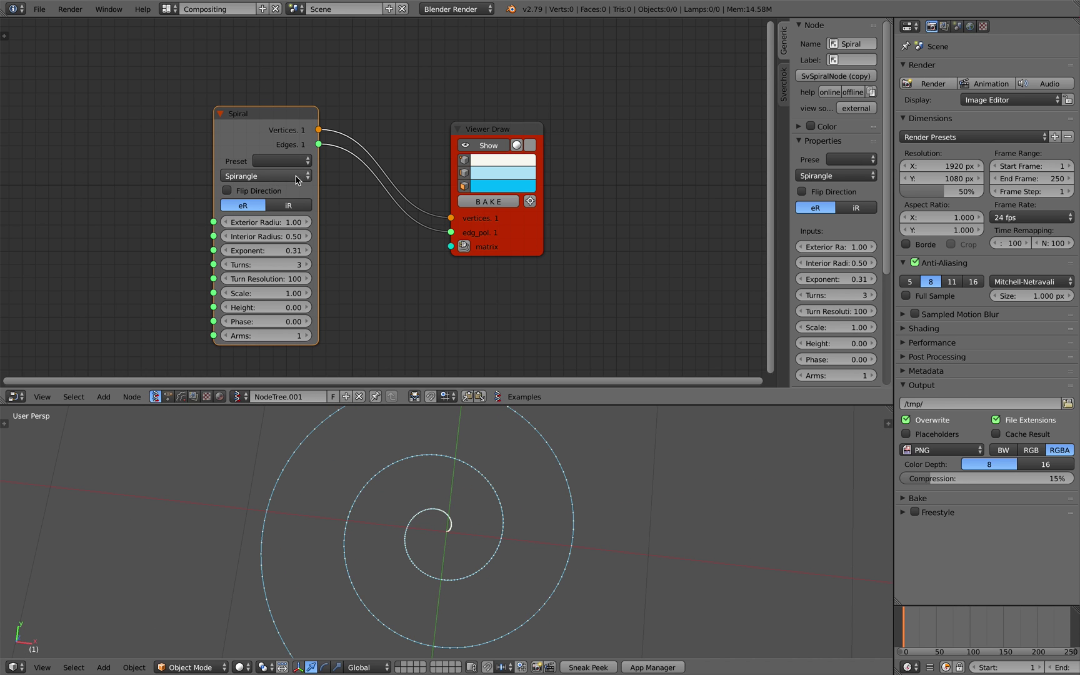
{"action": "scroll", "coordinate": [460, 581], "scroll_direction": "down", "scroll_amount": 4}
{"action": "middle_click_drag", "start_coordinate": [461, 581], "coordinate": [414, 580]}
Step: Apply the Archimedean preset to the Spiral node and set Turns to 4
{"action": "left_click", "coordinate": [280, 164]}
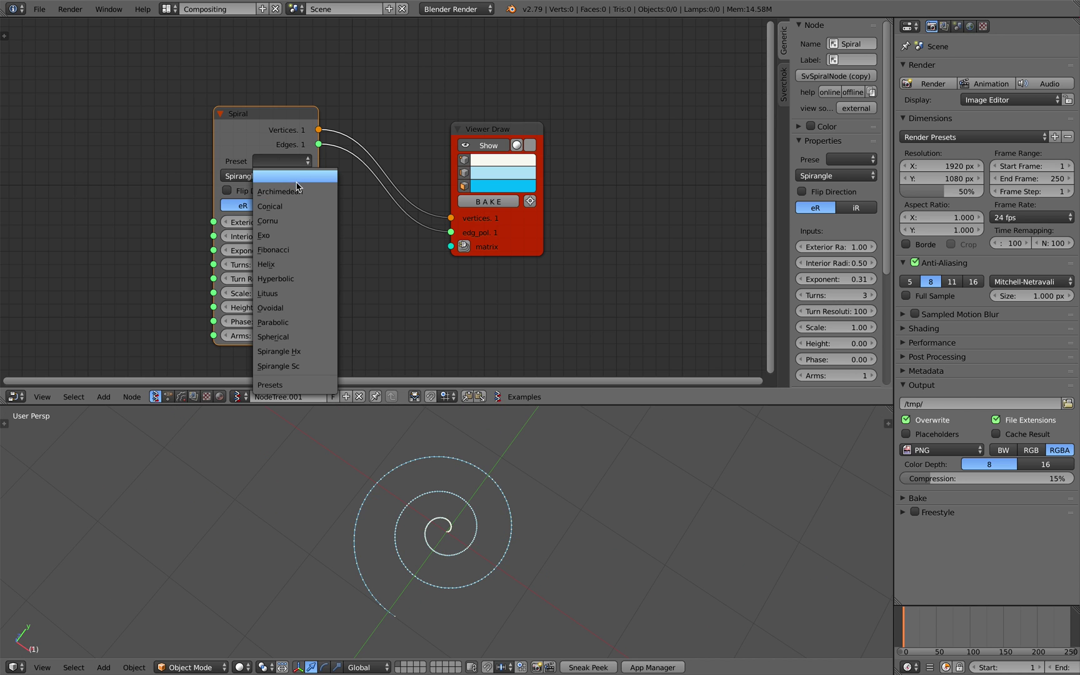
{"action": "left_click", "coordinate": [282, 177]}
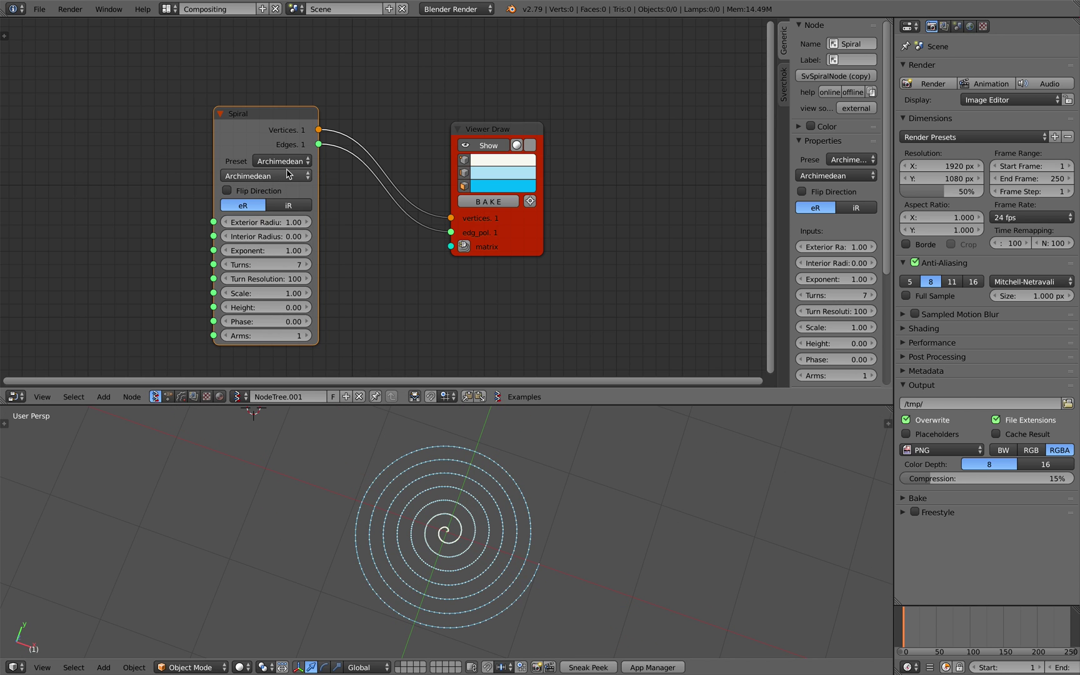
{"action": "type", "text": "4"}
{"action": "key", "text": "Return"}
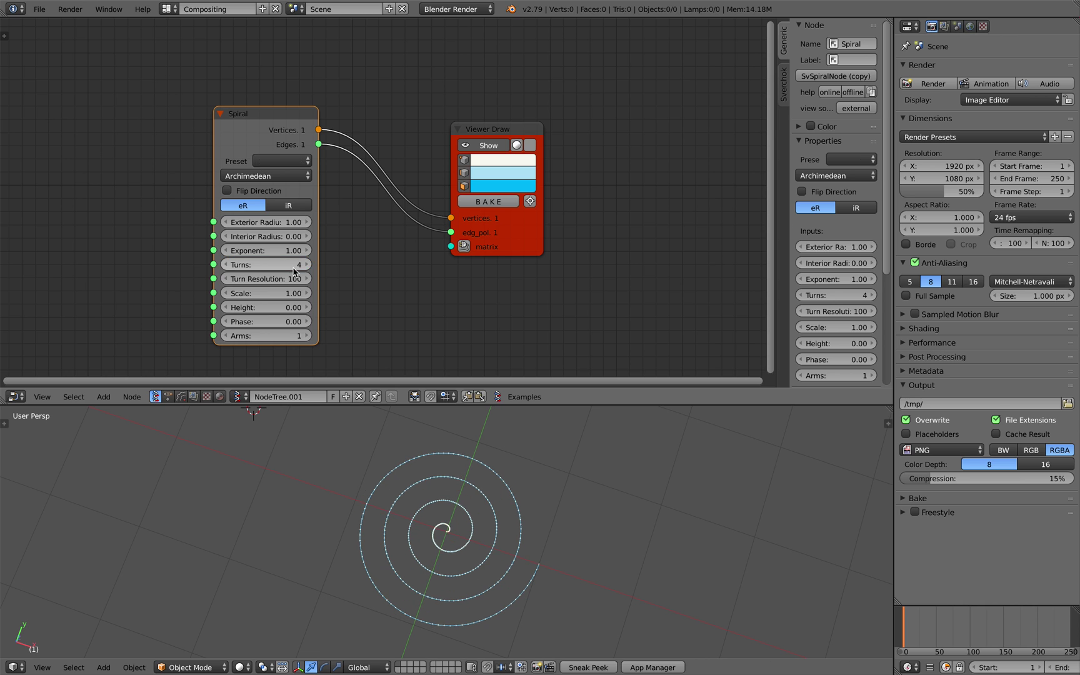
Step: Save over the file and space the Spiral and Viewer Draw nodes farther apart
{"action": "middle_click_drag", "start_coordinate": [413, 448], "coordinate": [444, 453]}
{"action": "key", "text": "ctrl+s"}
{"action": "left_click", "coordinate": [434, 459]}
{"action": "left_click_drag", "start_coordinate": [531, 240], "coordinate": [611, 223]}
{"action": "middle_click_drag", "start_coordinate": [406, 182], "coordinate": [340, 180]}
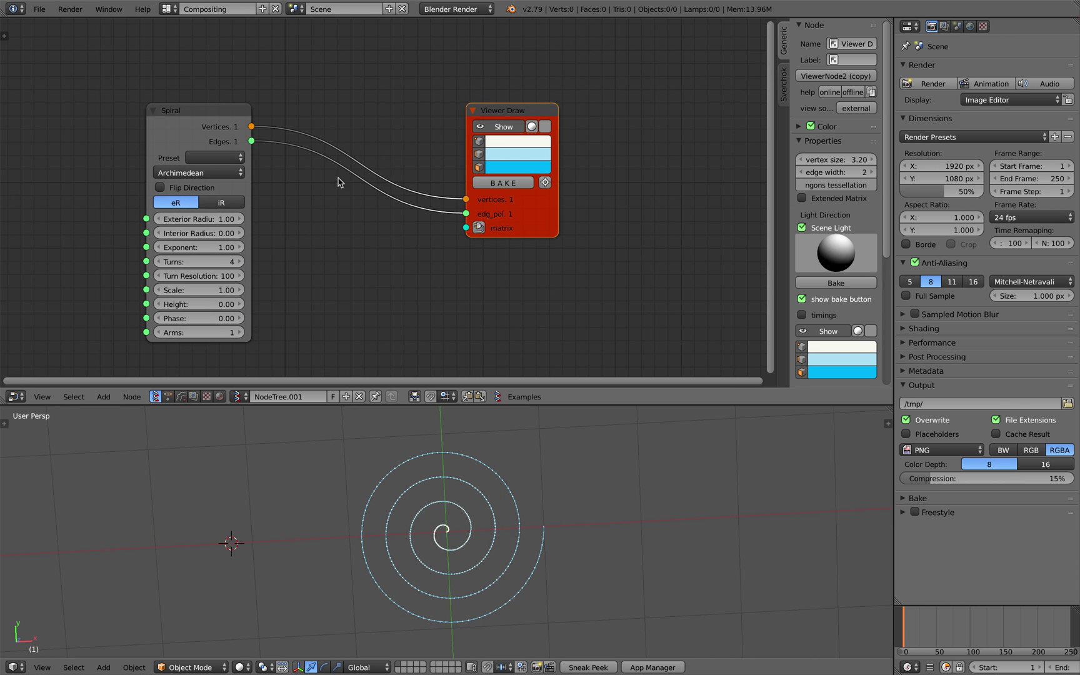
{"action": "left_click_drag", "start_coordinate": [221, 126], "coordinate": [172, 125]}
Step: Add an Offset line node and insert it into the vertices link between Spiral and Viewer Draw
{"action": "key", "text": "shift+a"}
{"action": "left_click", "coordinate": [247, 106]}
{"action": "type", "text": "off"}
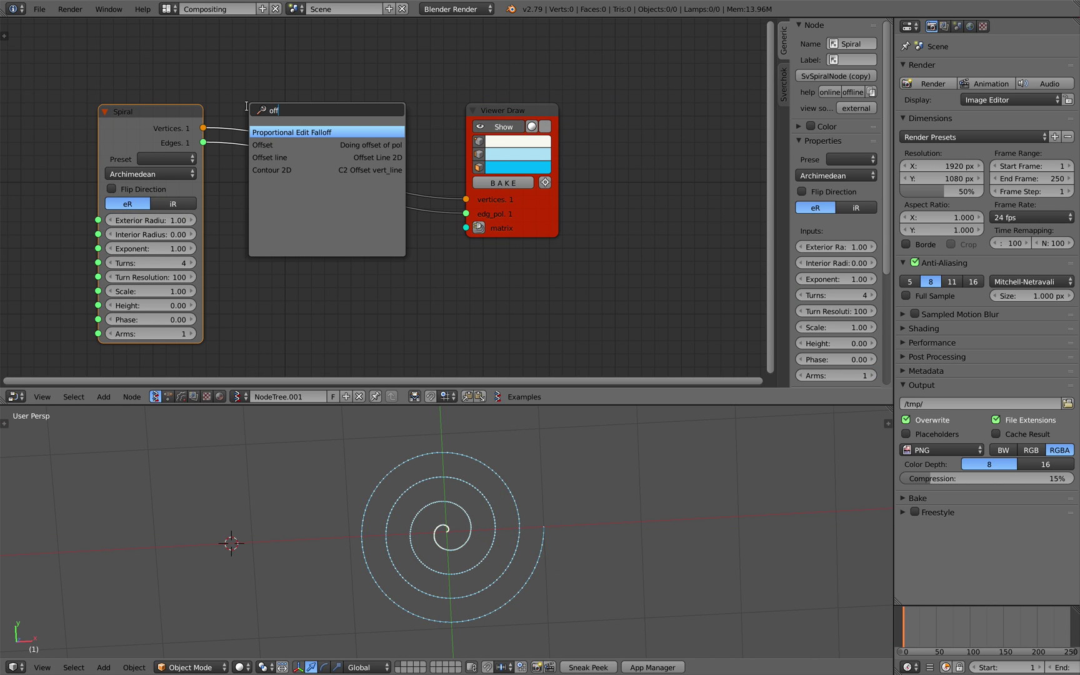
{"action": "key", "text": "Down"}
{"action": "key", "text": "Down"}
{"action": "key", "text": "Return"}
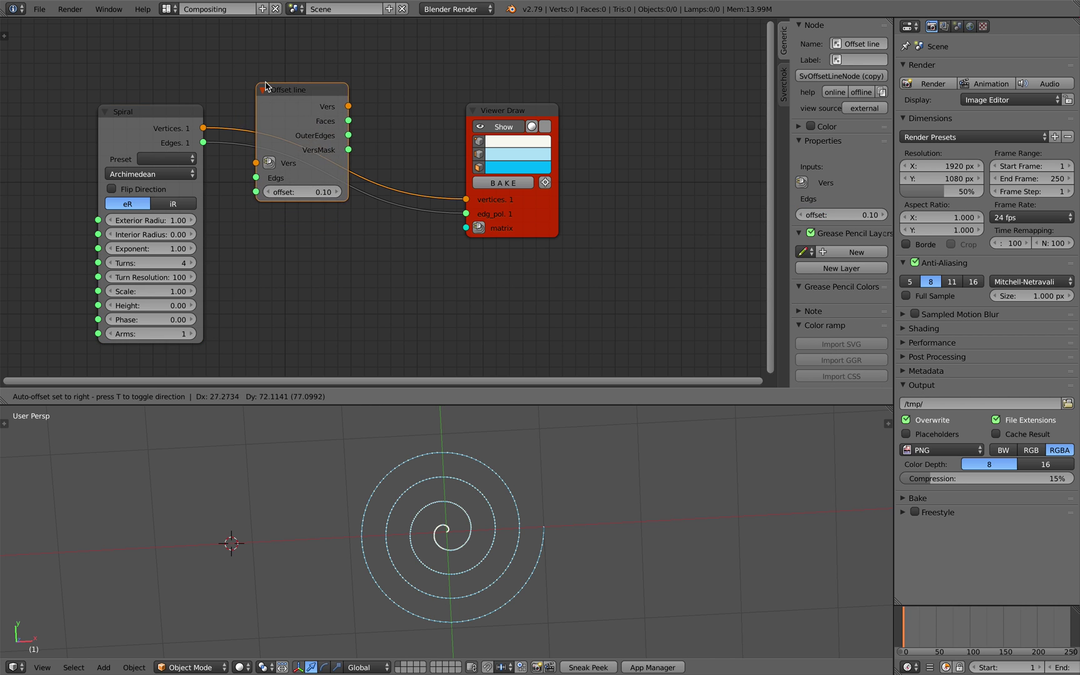
{"action": "left_click", "coordinate": [297, 98]}
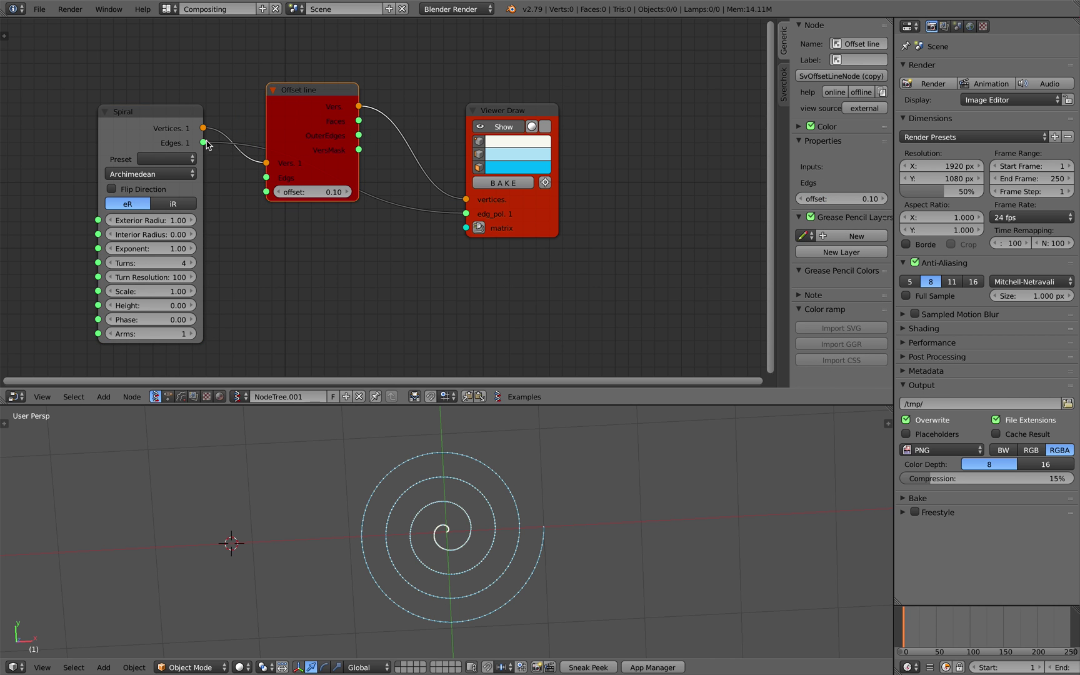
Step: Link Spiral's Edges to the Offset line Edgs input, and the Offset line Faces output to Viewer Draw's edg_pol
{"action": "left_click_drag", "start_coordinate": [205, 143], "coordinate": [267, 177]}
{"action": "left_click_drag", "start_coordinate": [358, 135], "coordinate": [371, 141]}
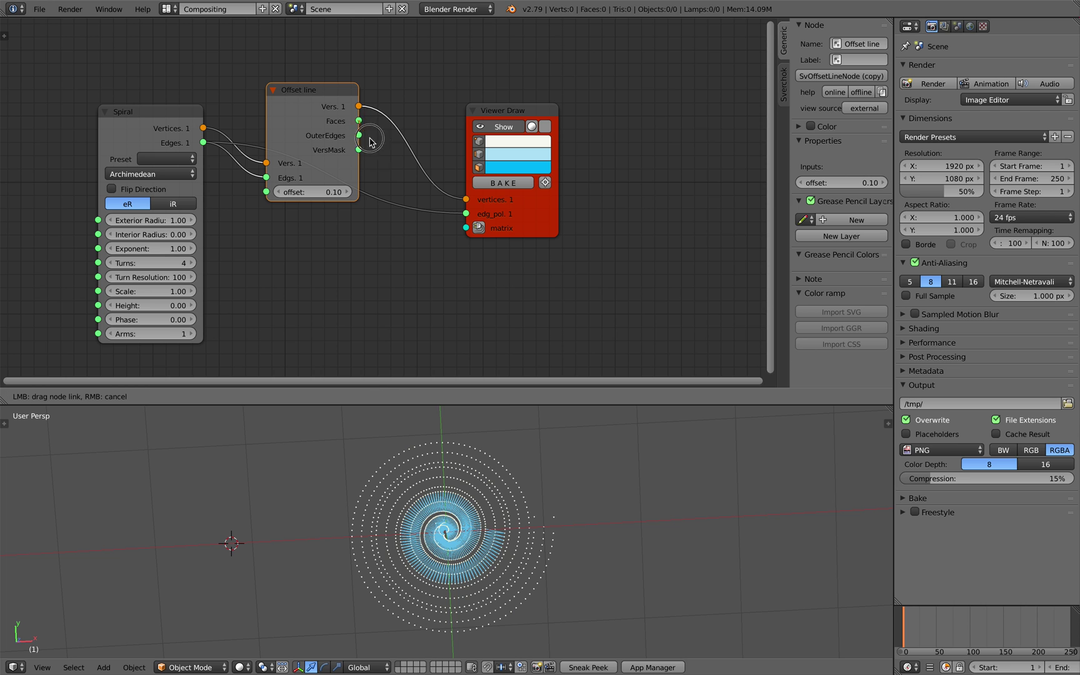
{"action": "left_click_drag", "start_coordinate": [463, 210], "coordinate": [466, 213]}
Step: Set the Offset line node's offset to -0.08 and inspect the spiral faces up close
{"action": "middle_click_drag", "start_coordinate": [435, 232], "coordinate": [463, 235]}
{"action": "left_click_drag", "start_coordinate": [350, 196], "coordinate": [319, 195]}
{"action": "scroll", "coordinate": [464, 518], "scroll_direction": "up", "scroll_amount": 10}
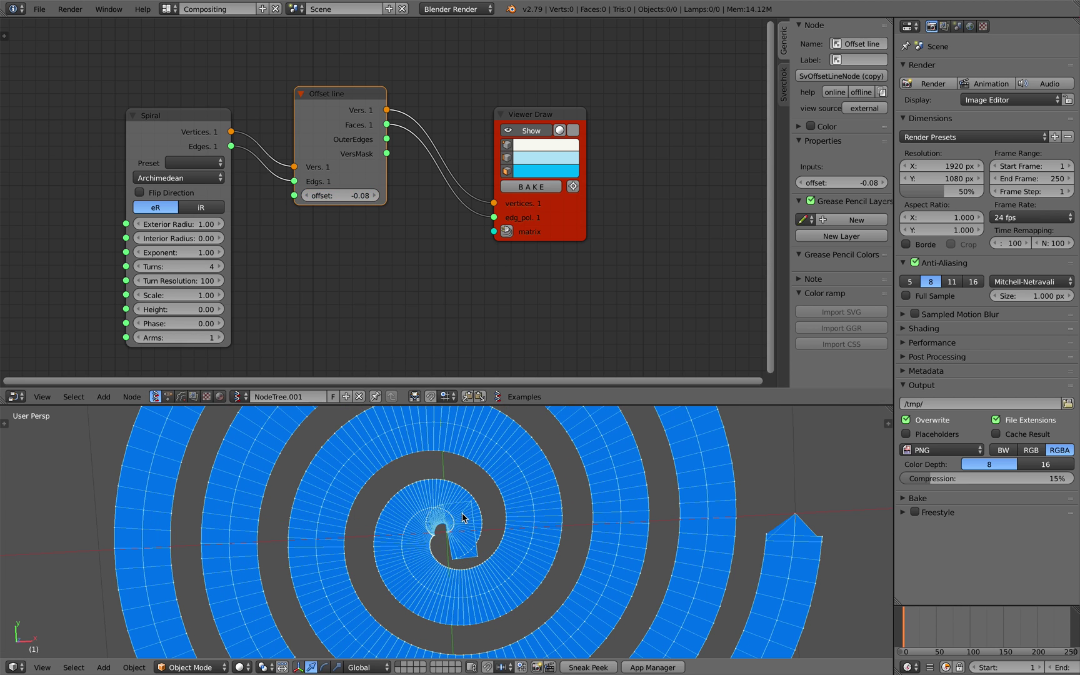
{"action": "scroll", "coordinate": [465, 518], "scroll_direction": "down", "scroll_amount": 5}
{"action": "scroll", "coordinate": [440, 504], "scroll_direction": "up", "scroll_amount": 7}
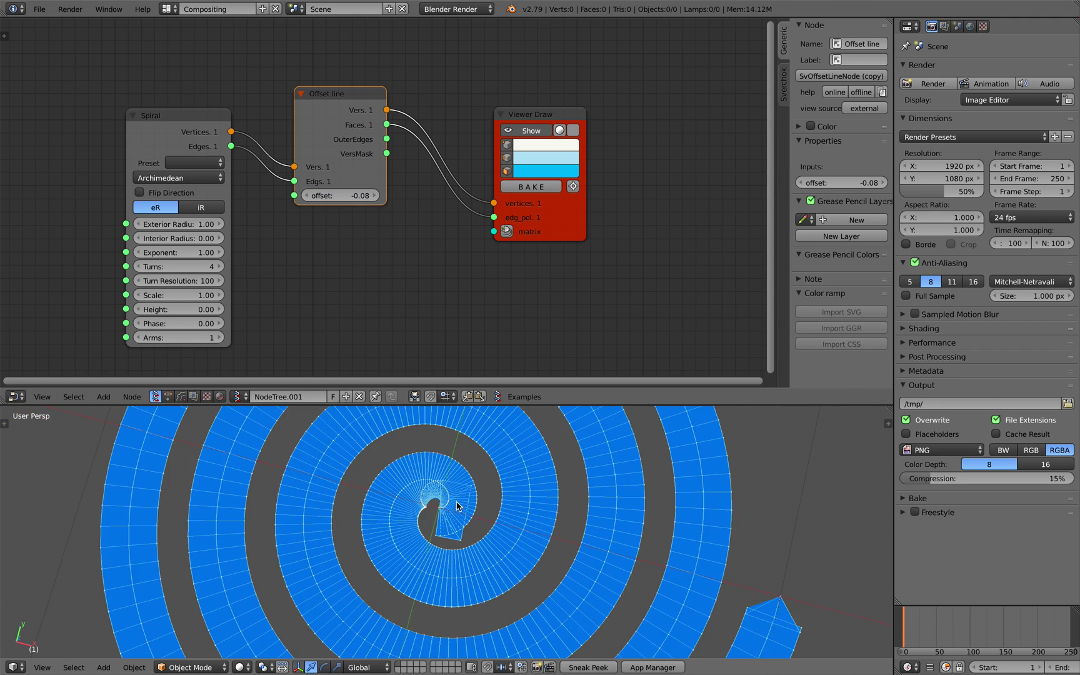
Step: Set the Offset line node's offset to -0.12 and save over the file
{"action": "middle_click_drag", "start_coordinate": [441, 504], "coordinate": [405, 482]}
{"action": "scroll", "coordinate": [437, 493], "scroll_direction": "down", "scroll_amount": 1}
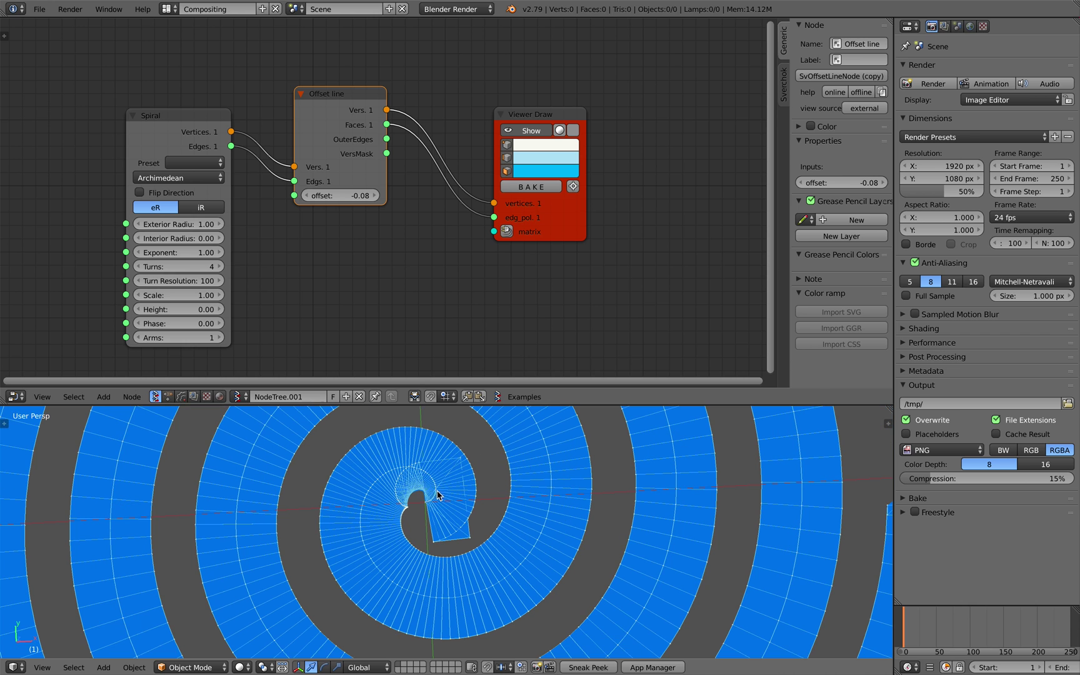
{"action": "left_click_drag", "start_coordinate": [362, 200], "coordinate": [341, 195]}
{"action": "scroll", "coordinate": [550, 530], "scroll_direction": "down", "scroll_amount": 5}
{"action": "middle_click_drag", "start_coordinate": [550, 530], "coordinate": [536, 525]}
{"action": "key", "text": "ctrl+s"}
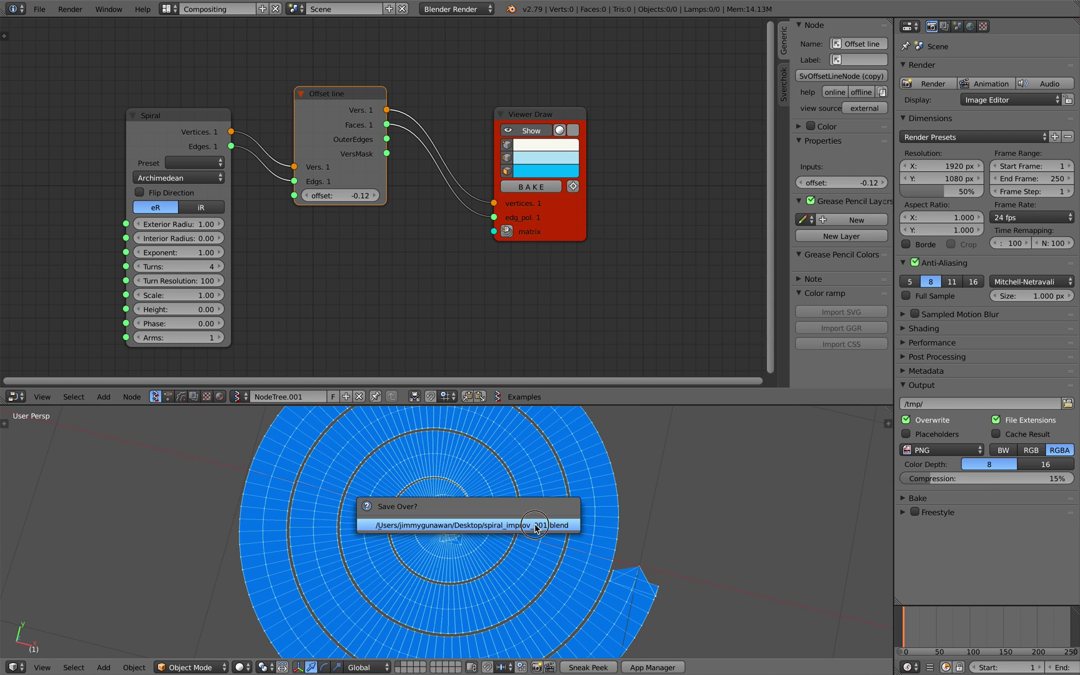
{"action": "left_click", "coordinate": [535, 526]}
Step: Set the Spiral node's Turn Resolution to 31 and move Viewer Draw farther from the Offset line node
{"action": "middle_click_drag", "start_coordinate": [345, 209], "coordinate": [349, 162]}
{"action": "left_click_drag", "start_coordinate": [205, 232], "coordinate": [164, 233]}
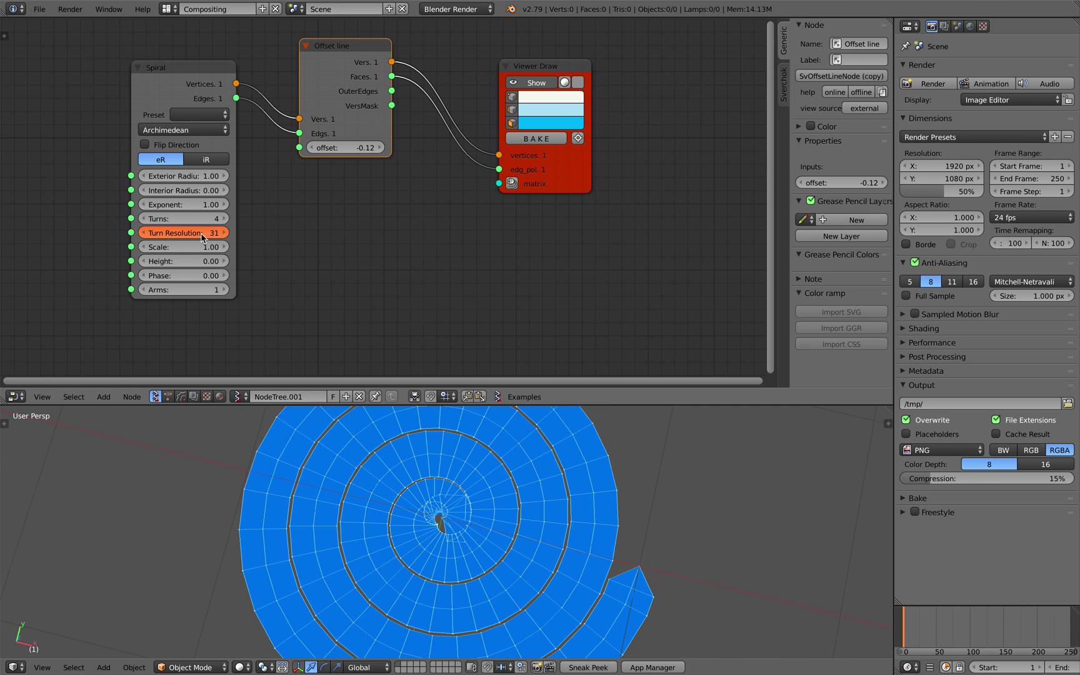
{"action": "left_click_drag", "start_coordinate": [520, 182], "coordinate": [655, 184]}
Step: Add an Extrude Region node and insert it into the vertices link between Offset line and Viewer Draw
{"action": "key", "text": "alt+space"}
{"action": "type", "text": "ex"}
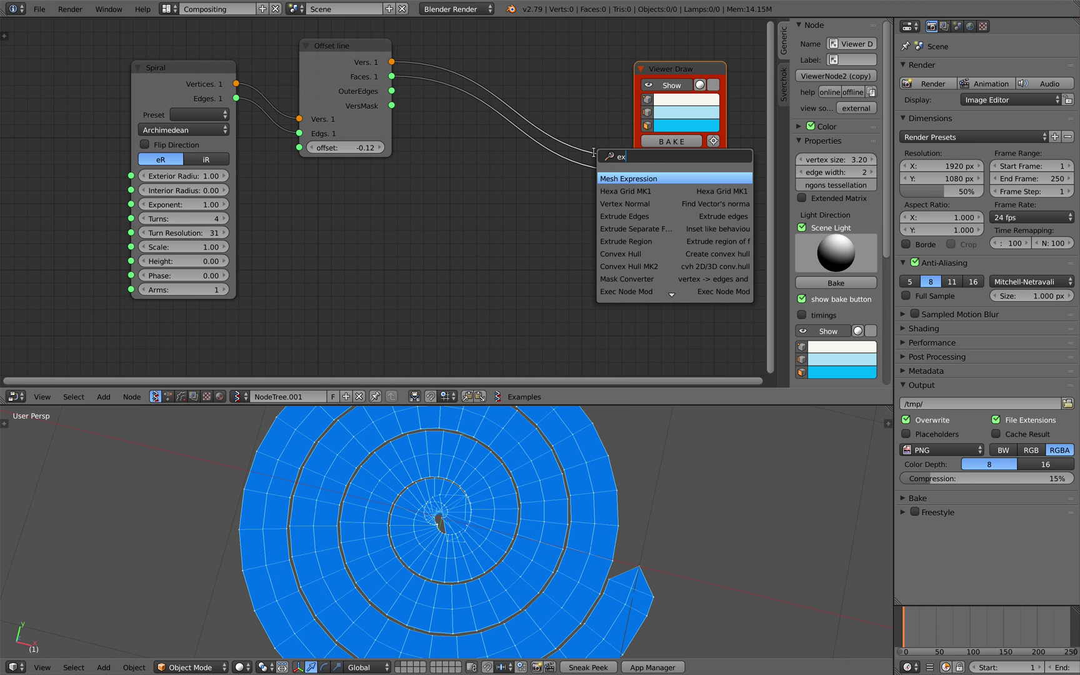
{"action": "type", "text": "tru"}
{"action": "key", "text": "Down"}
{"action": "key", "text": "Down"}
{"action": "key", "text": "Down"}
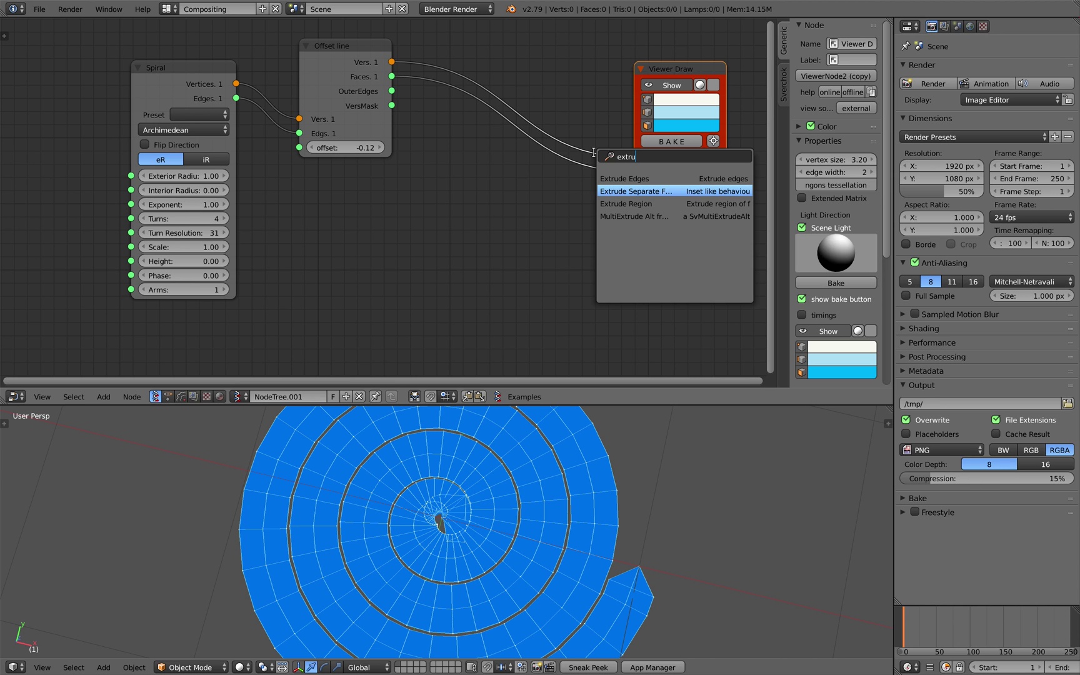
{"action": "key", "text": "Up"}
{"action": "key", "text": "Up"}
{"action": "key", "text": "Down"}
{"action": "key", "text": "Return"}
{"action": "left_click", "coordinate": [499, 67]}
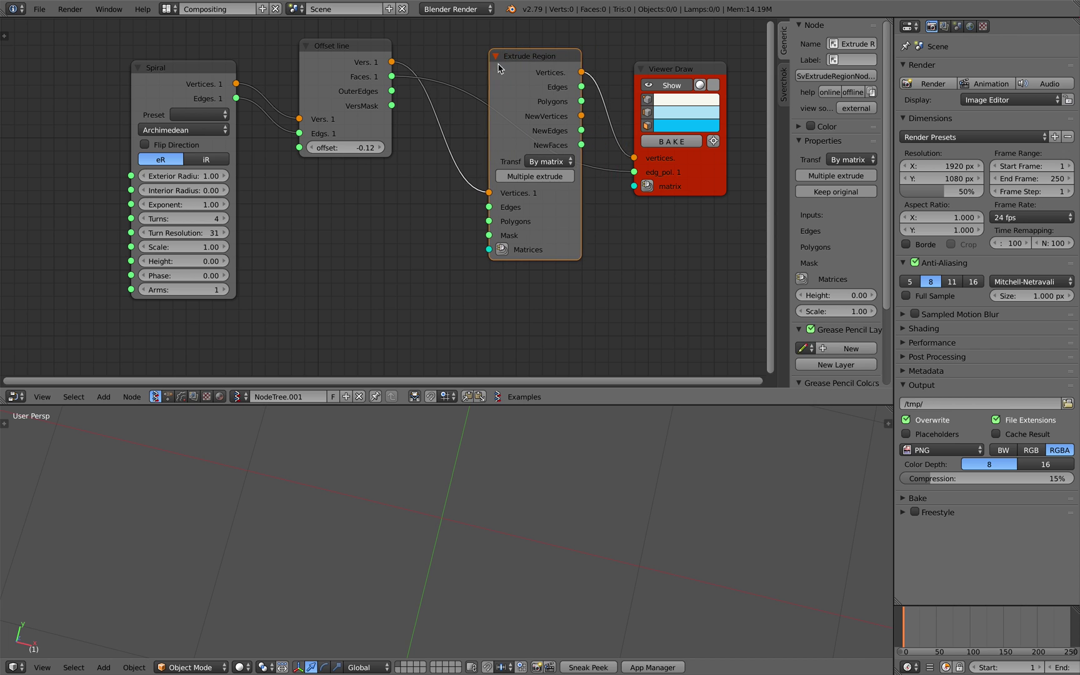
Step: Link Offset line Faces to Extrude Region's Polygons input and its Polygons output to Viewer Draw's edg_pol, and save over the file
{"action": "left_click_drag", "start_coordinate": [392, 76], "coordinate": [441, 144]}
{"action": "left_click_drag", "start_coordinate": [484, 219], "coordinate": [489, 220]}
{"action": "left_click_drag", "start_coordinate": [581, 102], "coordinate": [634, 172]}
{"action": "middle_click_drag", "start_coordinate": [640, 455], "coordinate": [603, 469]}
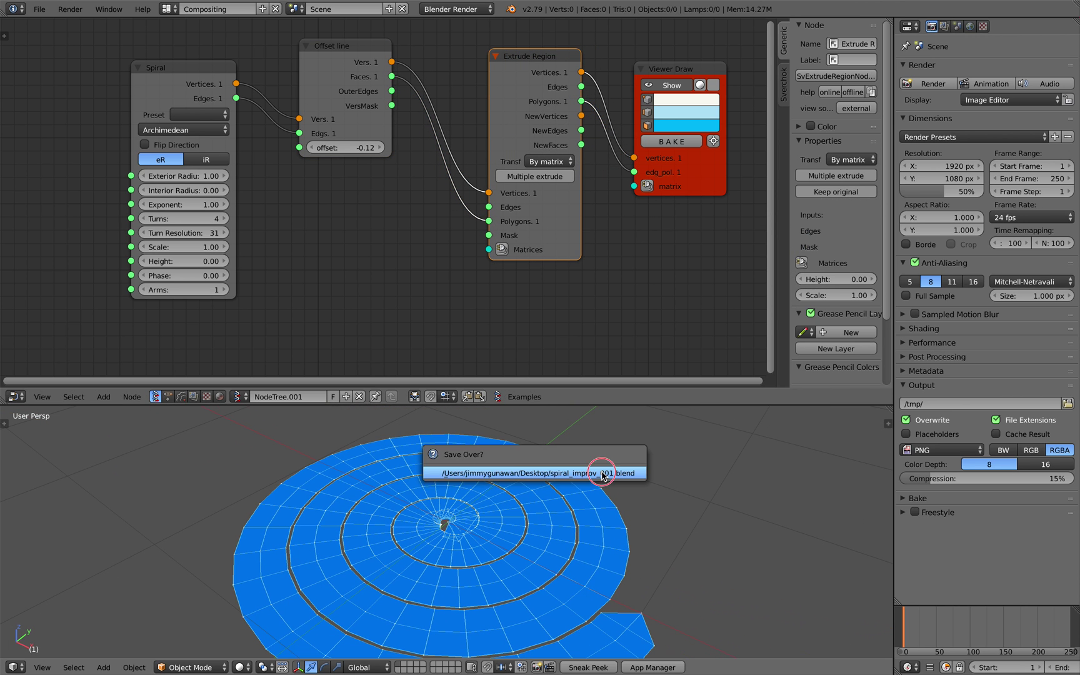
Step: Switch Extrude Region's transformation mode to Along normal and set its height to 0.22
{"action": "left_click", "coordinate": [549, 162]}
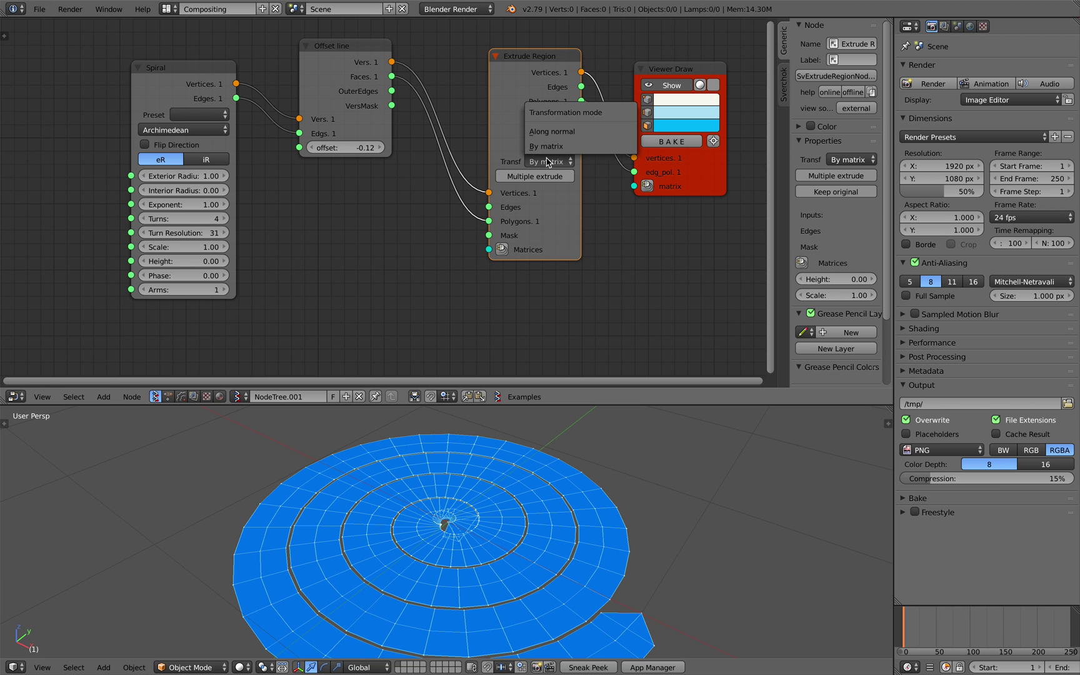
{"action": "left_click", "coordinate": [544, 133]}
{"action": "left_click_drag", "start_coordinate": [534, 234], "coordinate": [563, 234]}
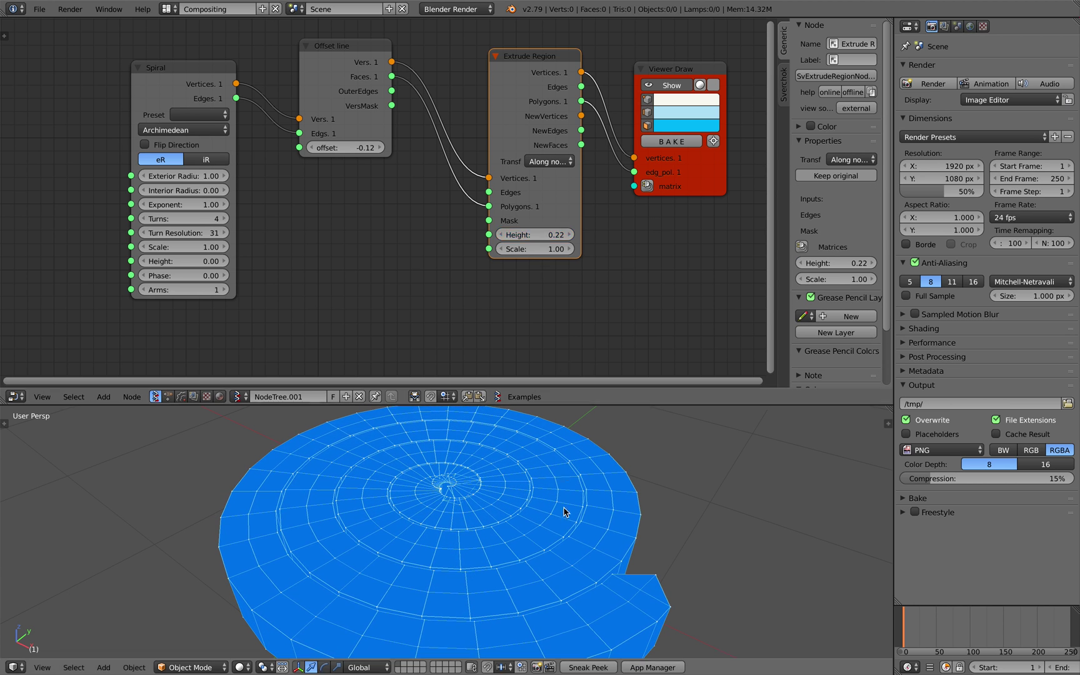
{"action": "middle_click_drag", "start_coordinate": [495, 509], "coordinate": [411, 501]}
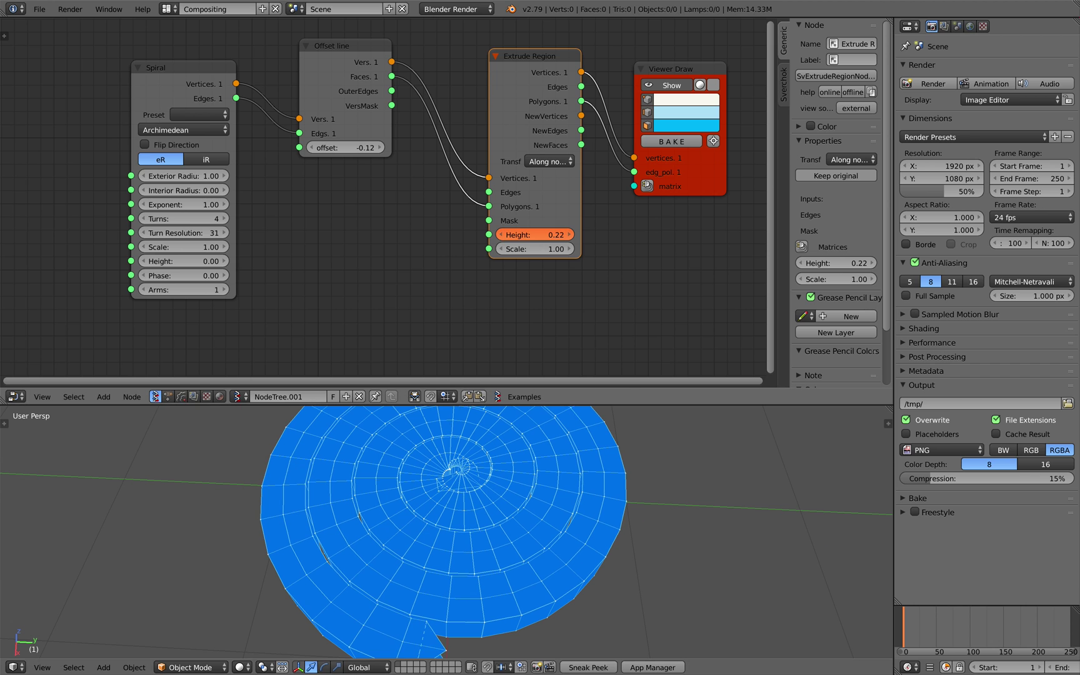
Step: Set Extrude Region's height to -0.22 and save over the file
{"action": "left_click_drag", "start_coordinate": [562, 235], "coordinate": [519, 235]}
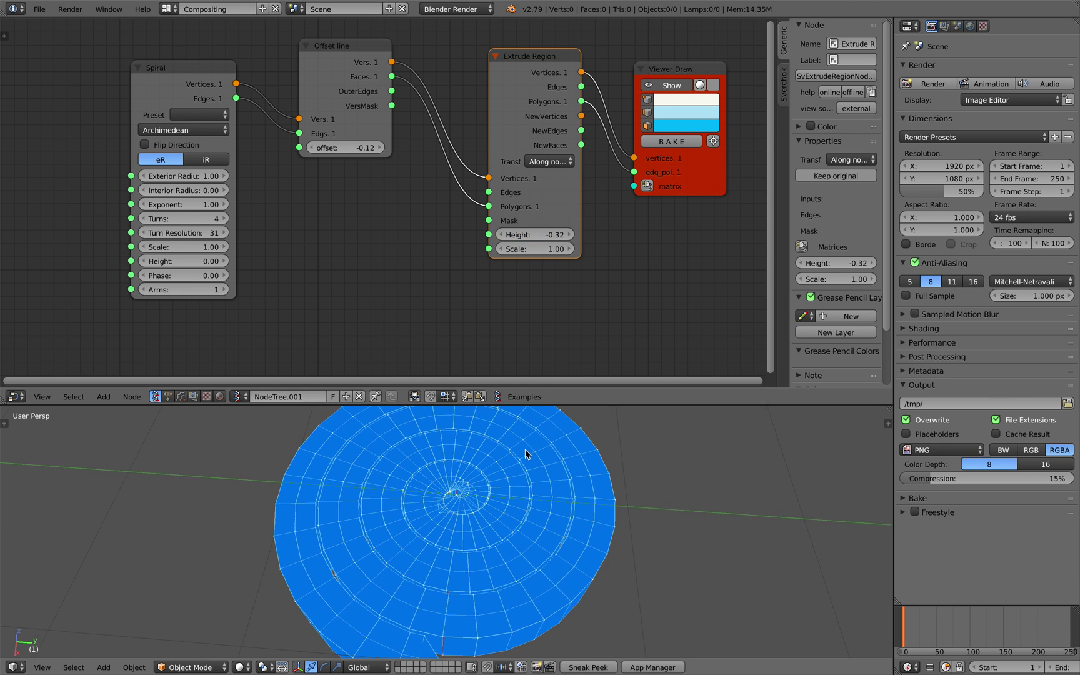
{"action": "middle_click_drag", "start_coordinate": [525, 454], "coordinate": [450, 475]}
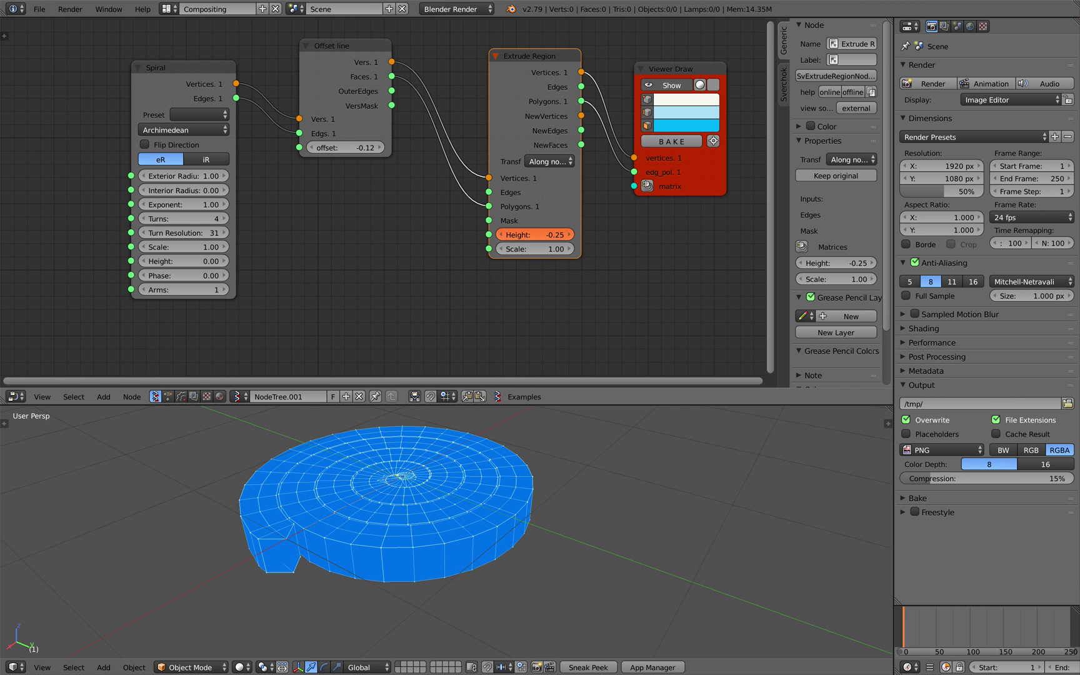
{"action": "left_click_drag", "start_coordinate": [550, 234], "coordinate": [548, 235]}
{"action": "key", "text": "ctrl+s"}
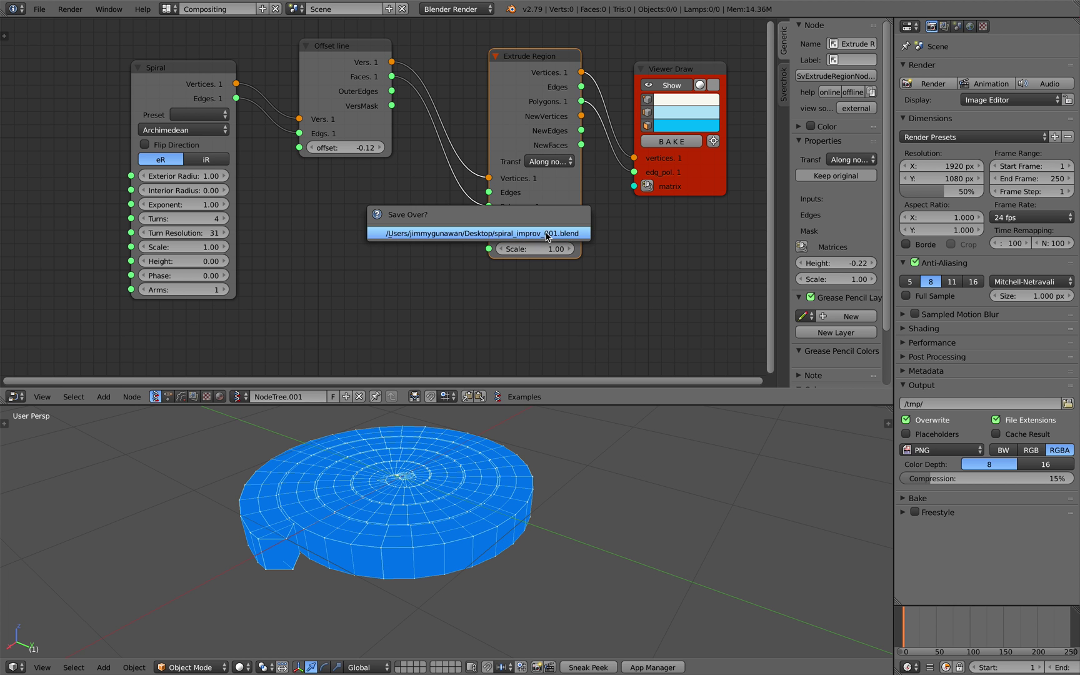
{"action": "left_click", "coordinate": [551, 234]}
Step: Bake the extruded spiral from Viewer Draw and move the baked mesh beside the node preview
{"action": "left_click", "coordinate": [675, 146]}
{"action": "right_click", "coordinate": [424, 564]}
{"action": "middle_click_drag", "start_coordinate": [425, 564], "coordinate": [432, 573]}
{"action": "right_click_drag", "start_coordinate": [432, 573], "coordinate": [651, 576]}
Step: Apply level 2 subdivision smoothing to the baked spiral and enlarge the 3D view to inspect it beside the preview
{"action": "key", "text": "ctrl+2"}
{"action": "left_click_drag", "start_coordinate": [659, 534], "coordinate": [676, 533]}
{"action": "key", "text": "a"}
{"action": "key", "text": "a"}
{"action": "key", "text": "a"}
{"action": "key", "text": "a"}
{"action": "key", "text": "a"}
{"action": "middle_click_drag", "start_coordinate": [664, 534], "coordinate": [549, 476], "text": "shift"}
{"action": "scroll", "coordinate": [570, 508], "scroll_direction": "up", "scroll_amount": 4}
{"action": "left_click_drag", "start_coordinate": [602, 405], "coordinate": [603, 363]}
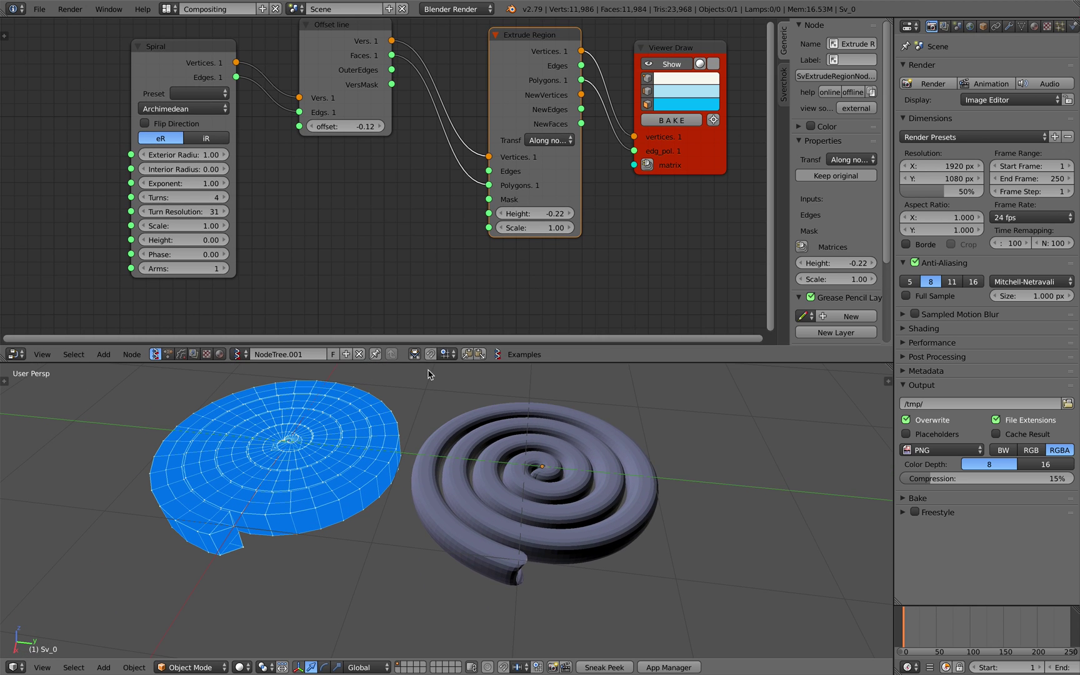
{"action": "middle_click_drag", "start_coordinate": [431, 382], "coordinate": [532, 463]}
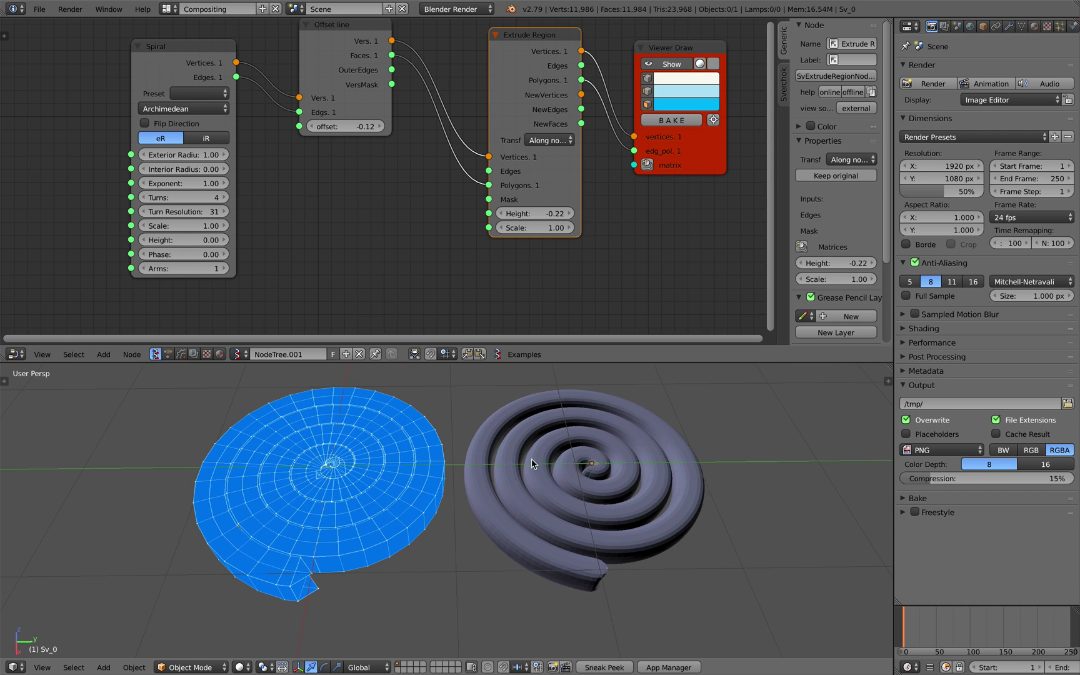
Step: Select the baked spiral and set its material's diffuse colour to bright green
{"action": "right_click", "coordinate": [532, 463]}
{"action": "left_click", "coordinate": [1034, 26]}
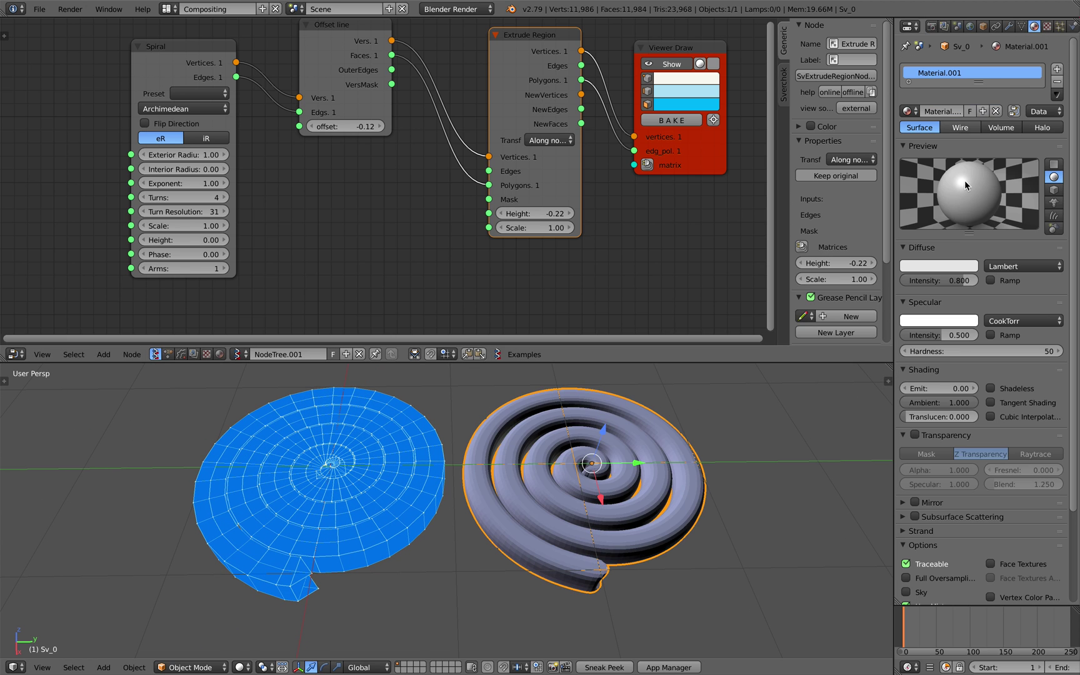
{"action": "left_click", "coordinate": [939, 265]}
{"action": "left_click", "coordinate": [878, 107]}
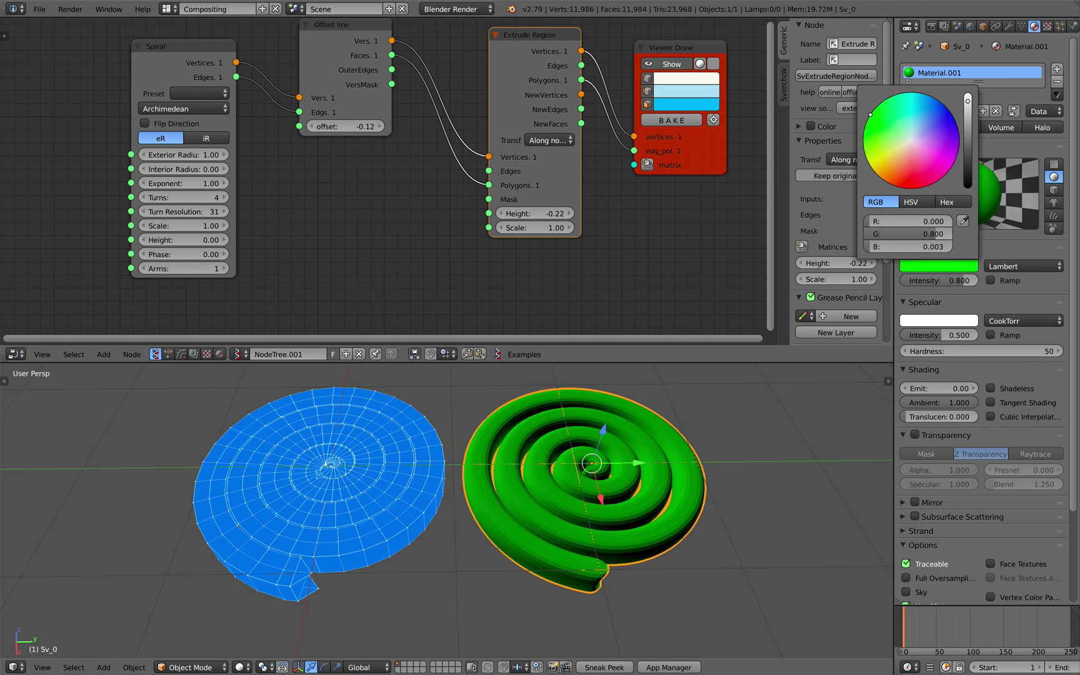
{"action": "middle_click_drag", "start_coordinate": [629, 468], "coordinate": [634, 485]}
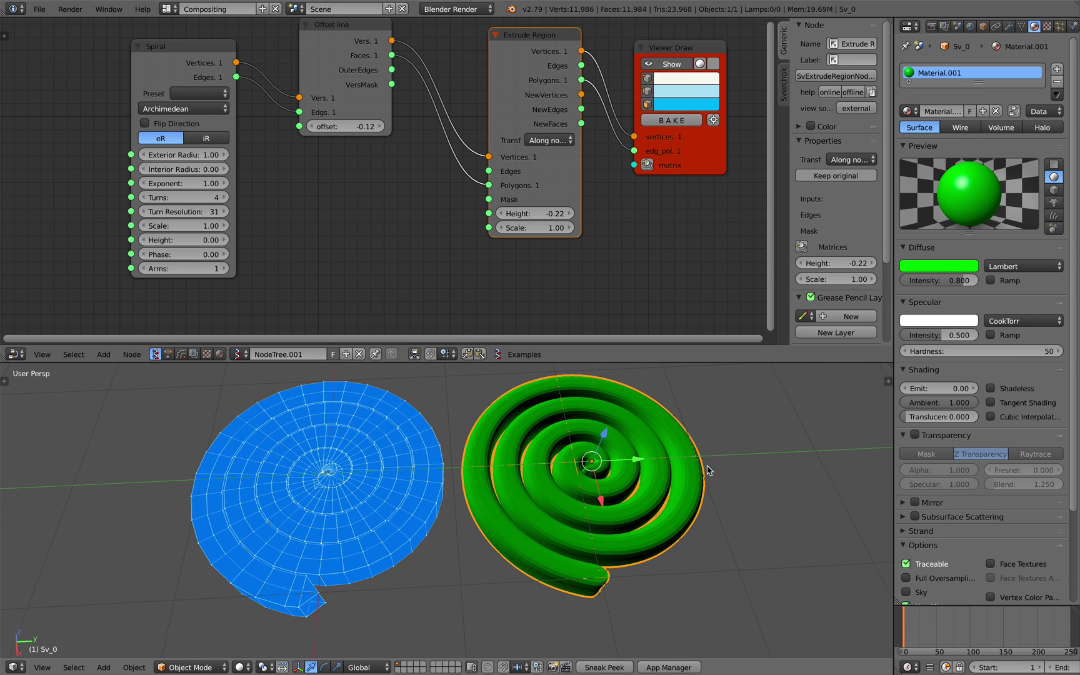
{"action": "key", "text": "a"}
{"action": "key", "text": "a"}
{"action": "key", "text": "a"}
{"action": "right_click", "coordinate": [588, 500]}
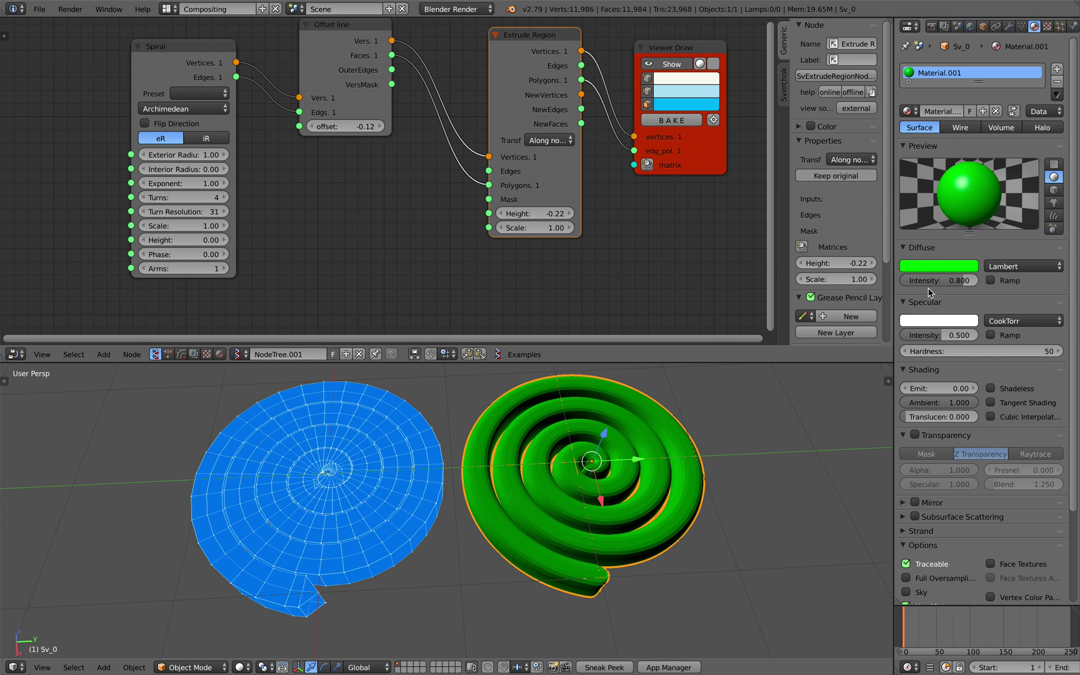
{"action": "left_click", "coordinate": [929, 268]}
{"action": "mouse_move", "coordinate": [863, 147]}
{"action": "left_mouse_down"}
{"action": "mouse_move", "coordinate": [867, 164]}
{"action": "mouse_move", "coordinate": [865, 123]}
{"action": "left_mouse_up"}
Step: Set Extrude Region's height to 0.18 and the Offset line node's offset to 0.03
{"action": "scroll", "coordinate": [525, 231], "scroll_direction": "down", "scroll_amount": 2}
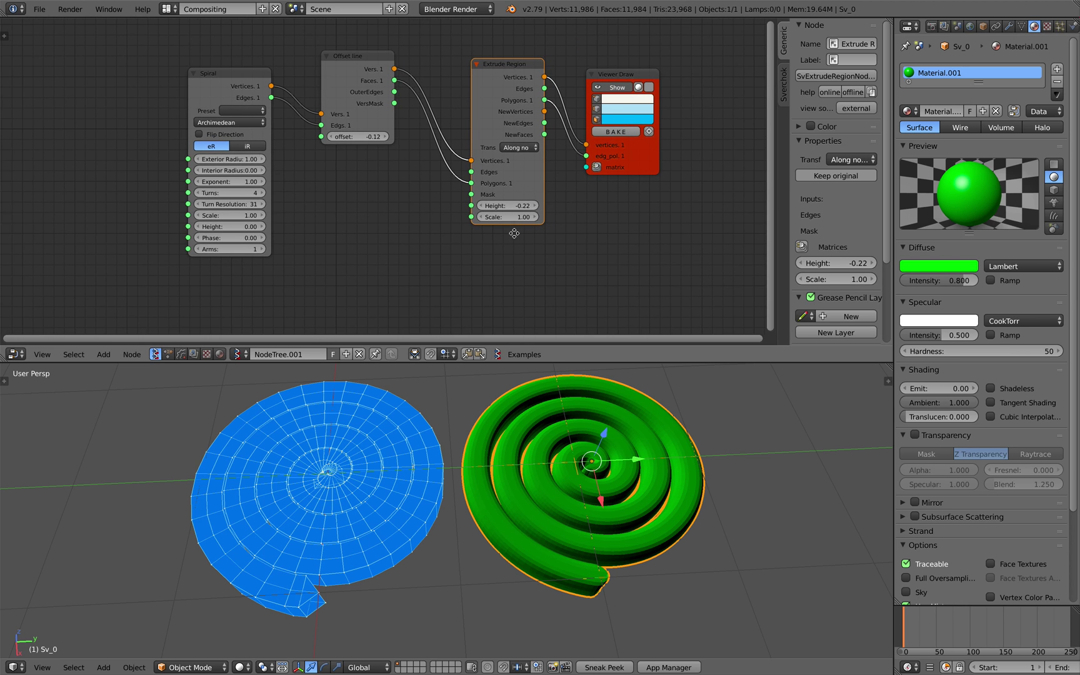
{"action": "scroll", "coordinate": [539, 216], "scroll_direction": "up", "scroll_amount": 2}
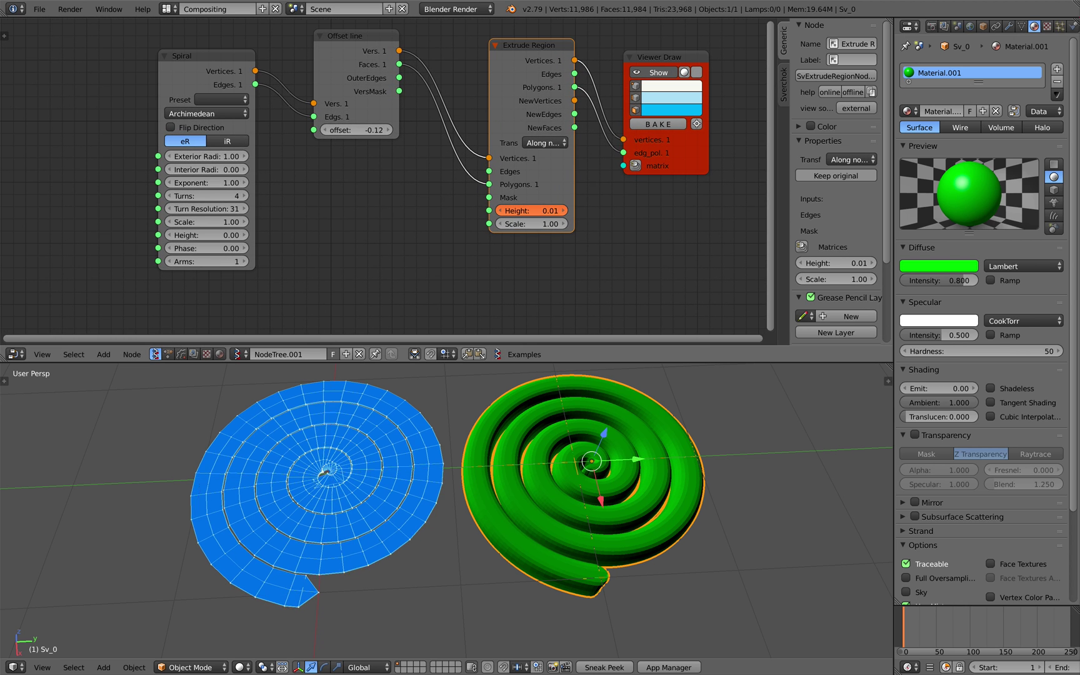
{"action": "left_click_drag", "start_coordinate": [531, 211], "coordinate": [548, 211]}
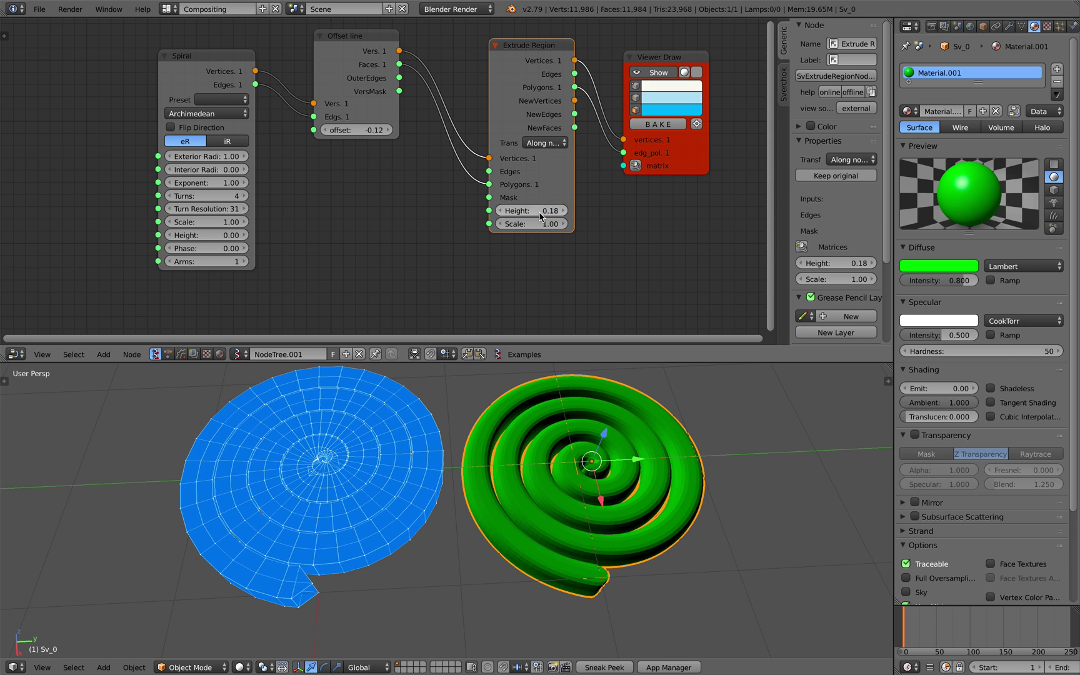
{"action": "left_click_drag", "start_coordinate": [357, 130], "coordinate": [379, 130]}
Step: Move the Spiral node away from Offset line and change its preset to Spherical
{"action": "left_click_drag", "start_coordinate": [235, 76], "coordinate": [100, 84]}
{"action": "middle_click_drag", "start_coordinate": [176, 123], "coordinate": [235, 126]}
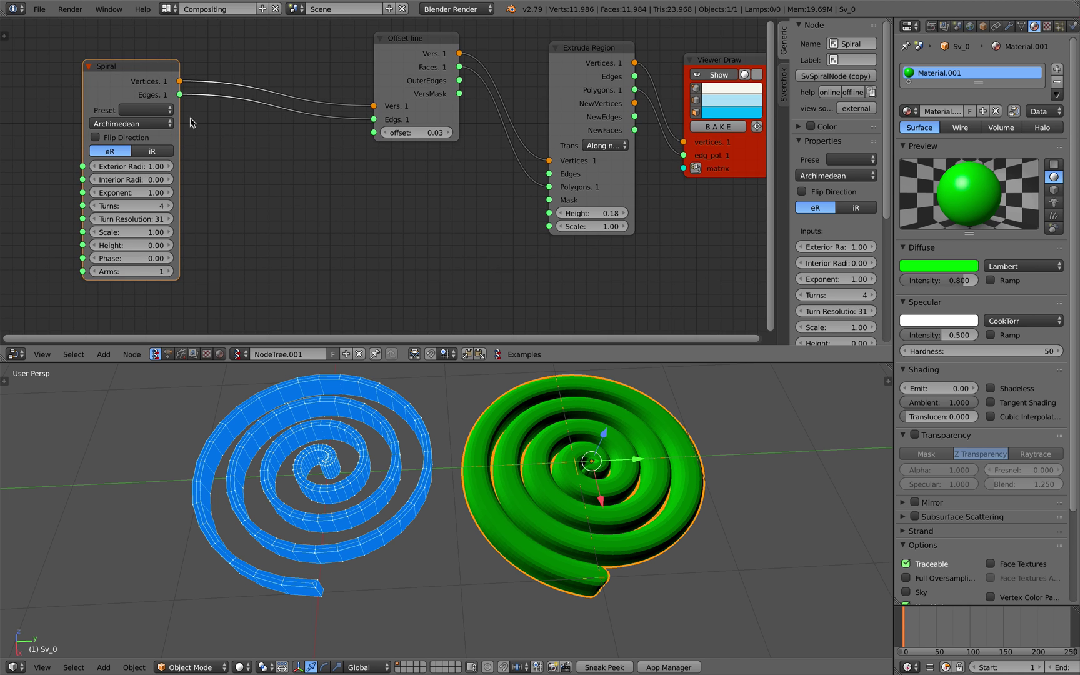
{"action": "scroll", "coordinate": [165, 115], "scroll_direction": "down", "scroll_amount": 1}
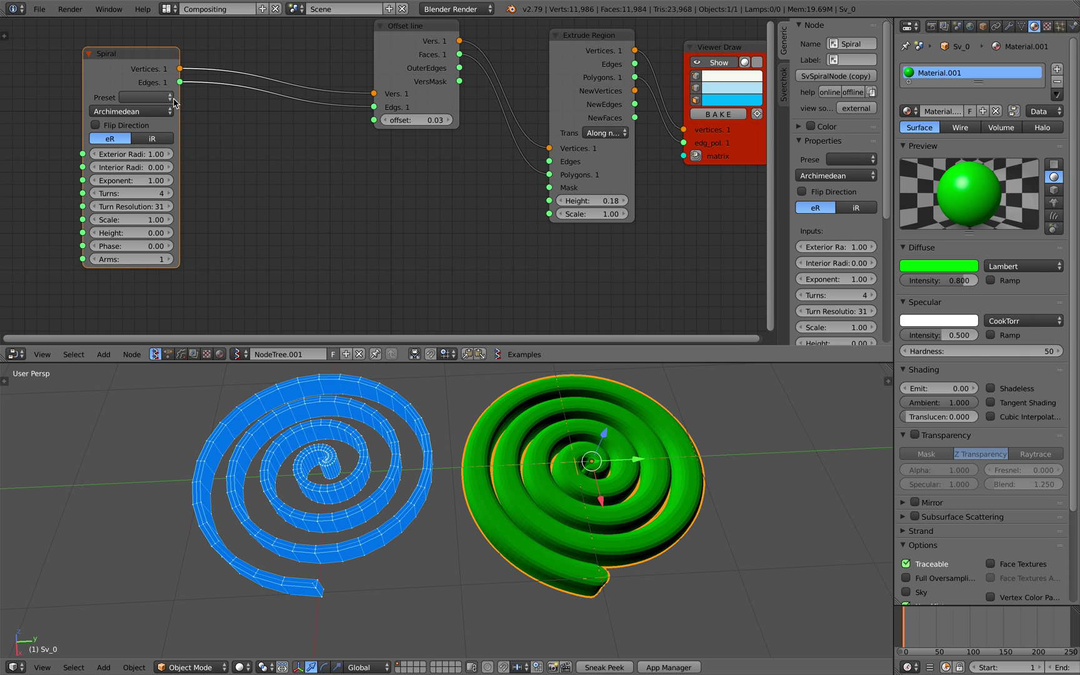
{"action": "scroll", "coordinate": [167, 101], "scroll_direction": "down", "scroll_amount": 3, "text": "ctrl"}
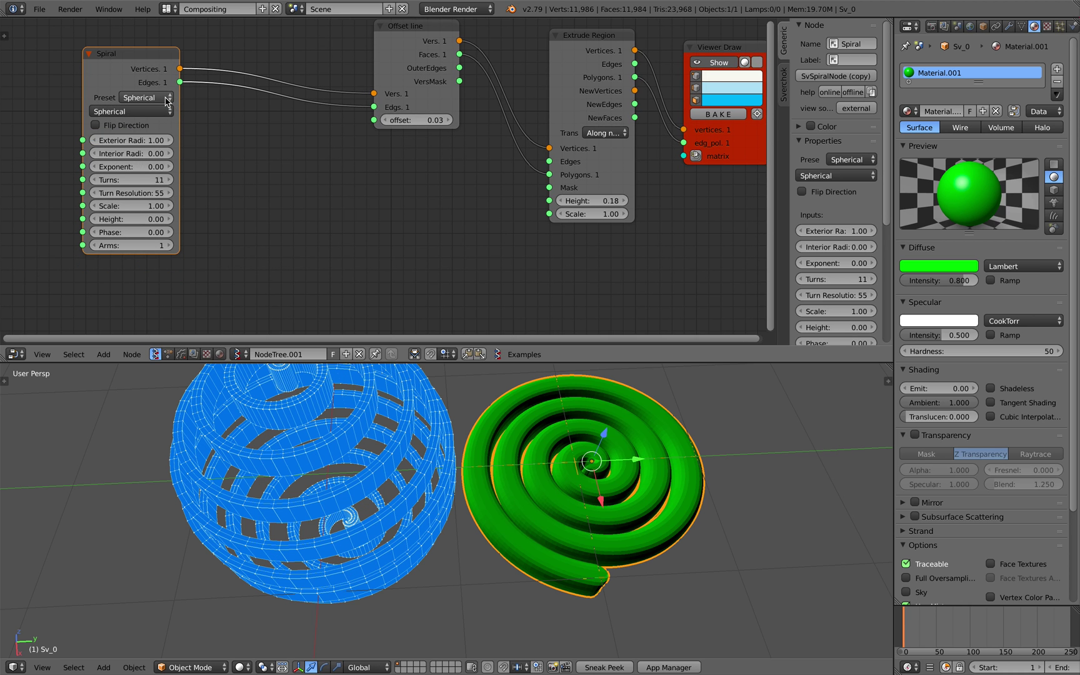
{"action": "scroll", "coordinate": [315, 507], "scroll_direction": "down", "scroll_amount": 2}
{"action": "middle_click_drag", "start_coordinate": [316, 506], "coordinate": [357, 441]}
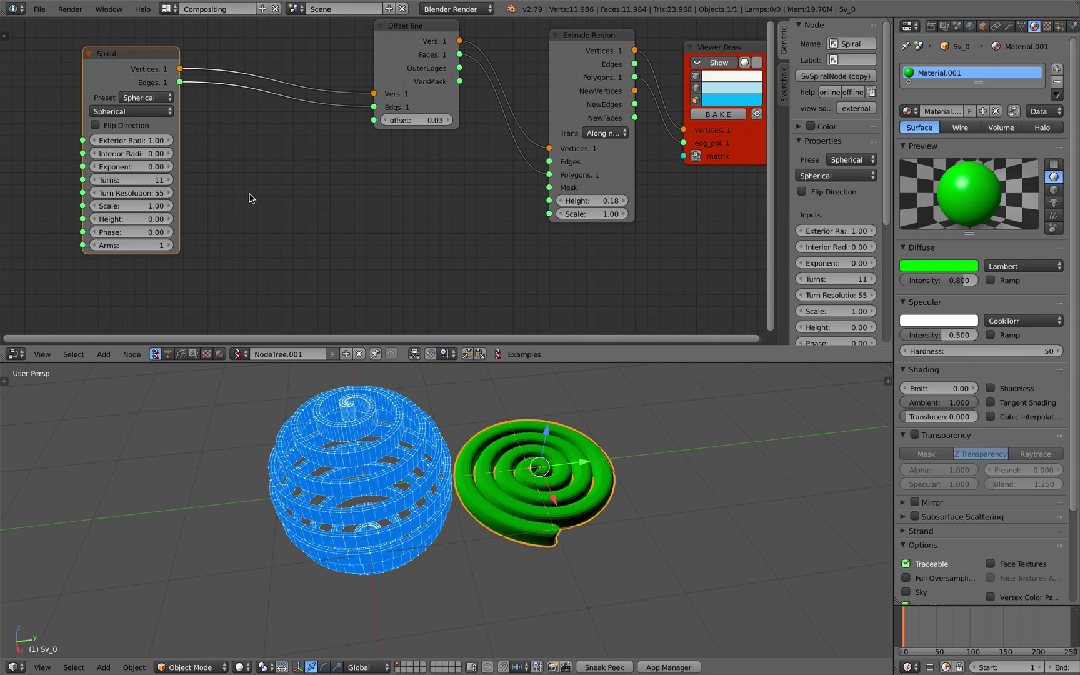
Step: Move the Spiral node closer to Offset line and set the offset to 0.11
{"action": "middle_click_drag", "start_coordinate": [232, 164], "coordinate": [239, 170]}
{"action": "scroll", "coordinate": [263, 154], "scroll_direction": "up", "scroll_amount": 2}
{"action": "scroll", "coordinate": [362, 127], "scroll_direction": "down", "scroll_amount": 2}
{"action": "middle_click_drag", "start_coordinate": [366, 140], "coordinate": [352, 176]}
{"action": "scroll", "coordinate": [400, 69], "scroll_direction": "up", "scroll_amount": 1}
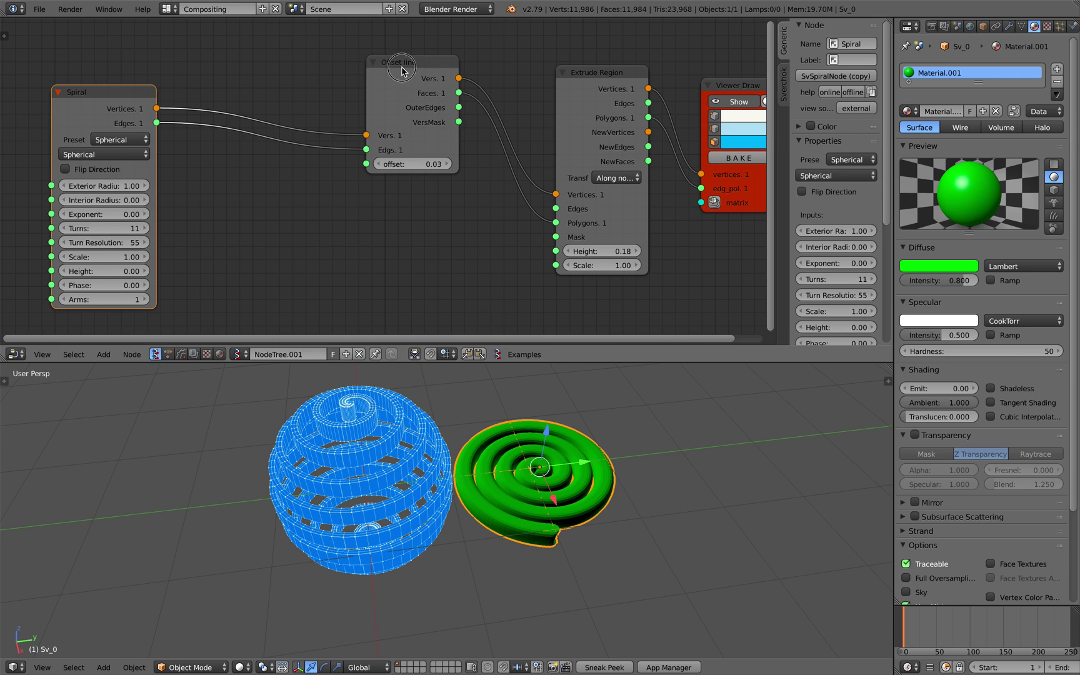
{"action": "left_click_drag", "start_coordinate": [402, 70], "coordinate": [404, 75]}
{"action": "left_click_drag", "start_coordinate": [126, 103], "coordinate": [257, 64]}
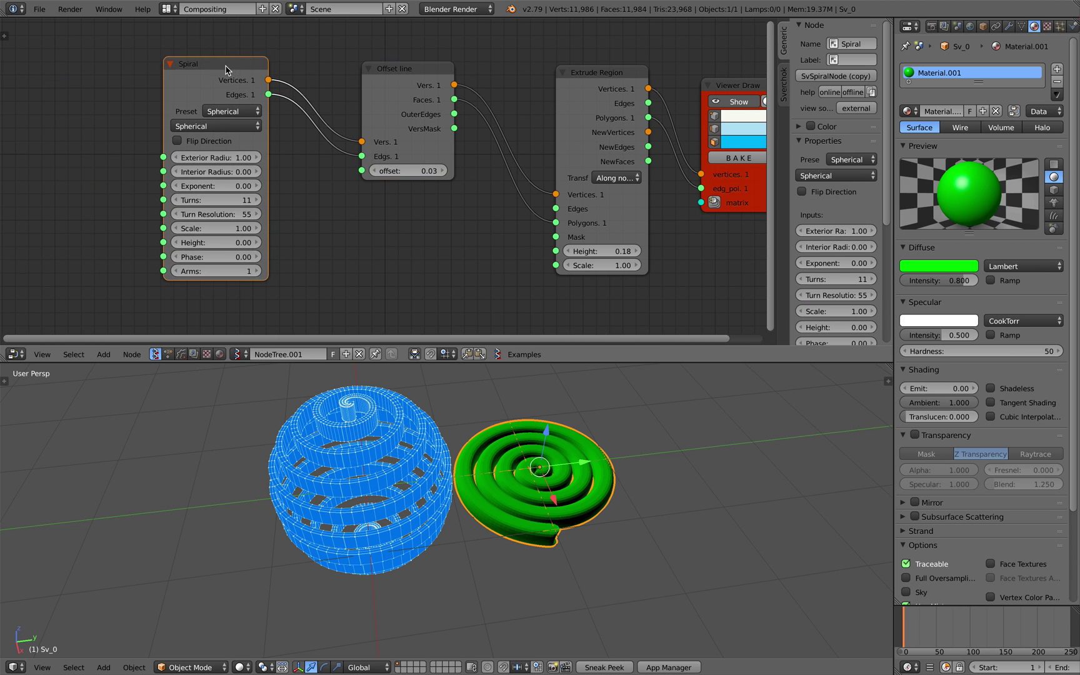
{"action": "mouse_move", "coordinate": [394, 81]}
{"action": "left_mouse_down"}
{"action": "mouse_move", "coordinate": [385, 85]}
{"action": "mouse_move", "coordinate": [398, 76]}
{"action": "left_mouse_up"}
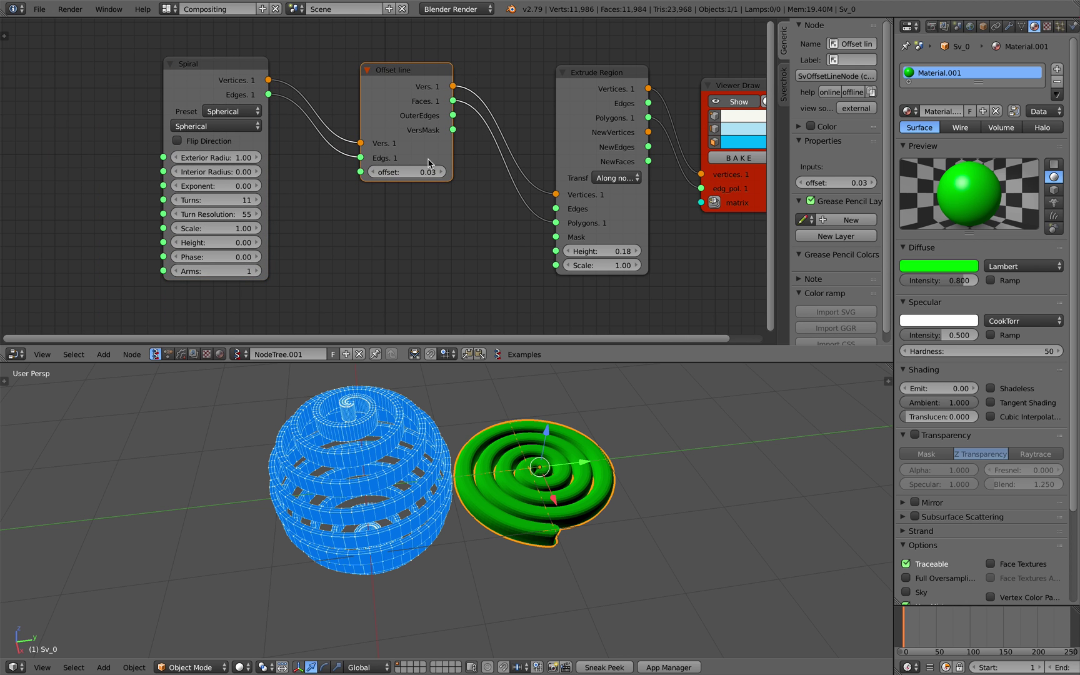
{"action": "mouse_move", "coordinate": [413, 175]}
{"action": "left_mouse_down"}
{"action": "mouse_move", "coordinate": [447, 175]}
{"action": "mouse_move", "coordinate": [413, 176]}
{"action": "left_mouse_up"}
Step: Change the Spiral preset to Archimedean and set the Offset line node's offset to 0.05
{"action": "left_click", "coordinate": [255, 111]}
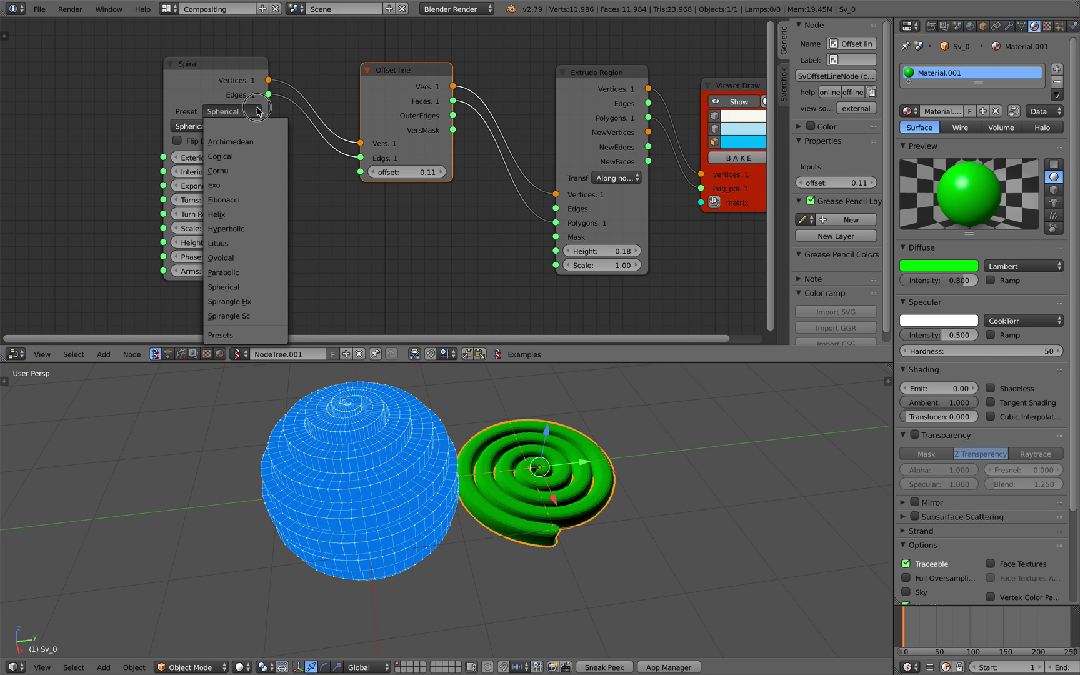
{"action": "left_click", "coordinate": [261, 140]}
{"action": "left_click_drag", "start_coordinate": [194, 96], "coordinate": [136, 93]}
{"action": "middle_click_drag", "start_coordinate": [389, 487], "coordinate": [392, 494]}
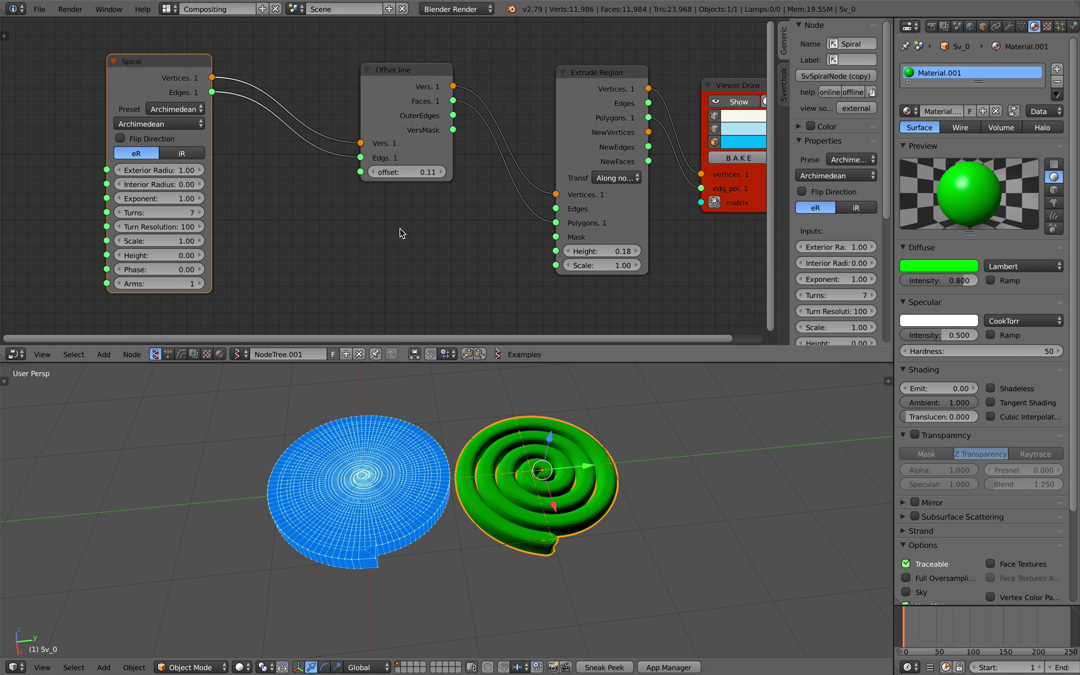
{"action": "left_click_drag", "start_coordinate": [416, 172], "coordinate": [383, 172]}
Step: Move the Spiral node farther away from the Offset line node to make room between them
{"action": "middle_click_drag", "start_coordinate": [307, 198], "coordinate": [448, 228]}
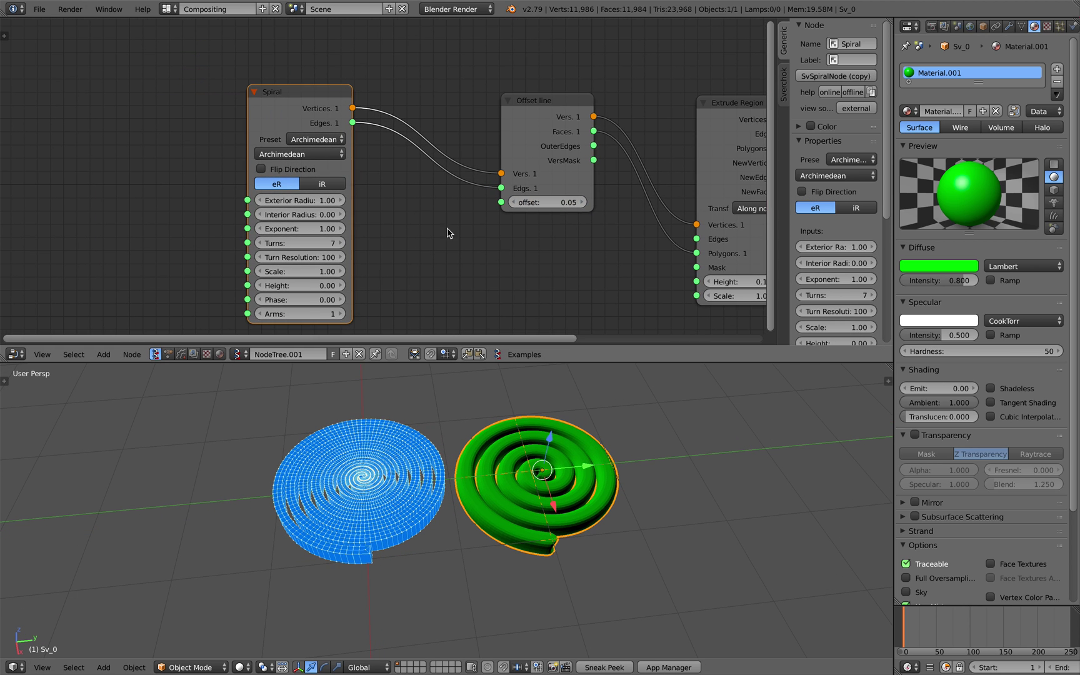
{"action": "left_click_drag", "start_coordinate": [292, 131], "coordinate": [207, 111]}
{"action": "middle_click_drag", "start_coordinate": [392, 234], "coordinate": [393, 193]}
{"action": "scroll", "coordinate": [394, 193], "scroll_direction": "up", "scroll_amount": 1}
{"action": "scroll", "coordinate": [412, 184], "scroll_direction": "up", "scroll_amount": 2}
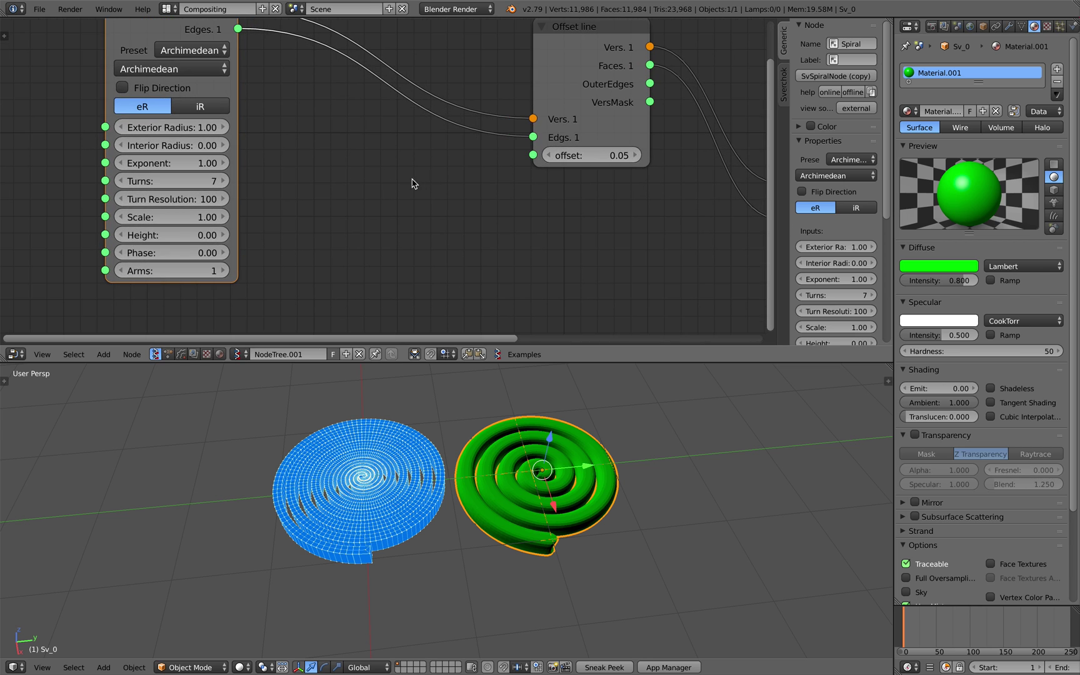
Step: Add a Random Num Gen node in Float mode and connect its value to the Offset line node's offset
{"action": "key", "text": "alt+space"}
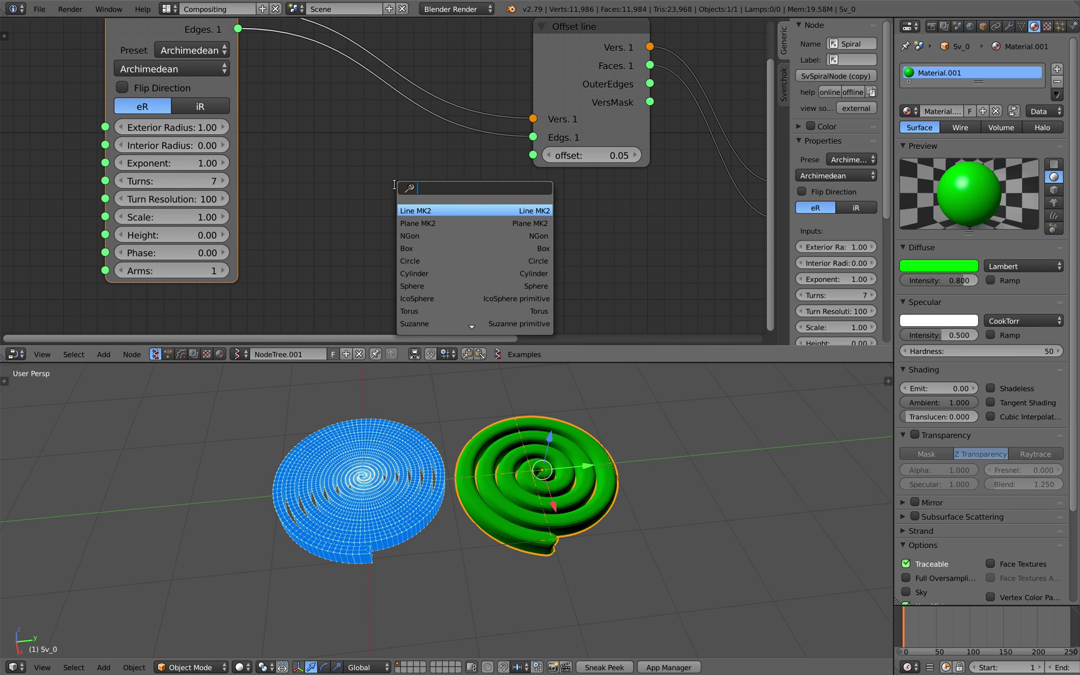
{"action": "type", "text": "random"}
{"action": "key", "text": "Down"}
{"action": "key", "text": "Down"}
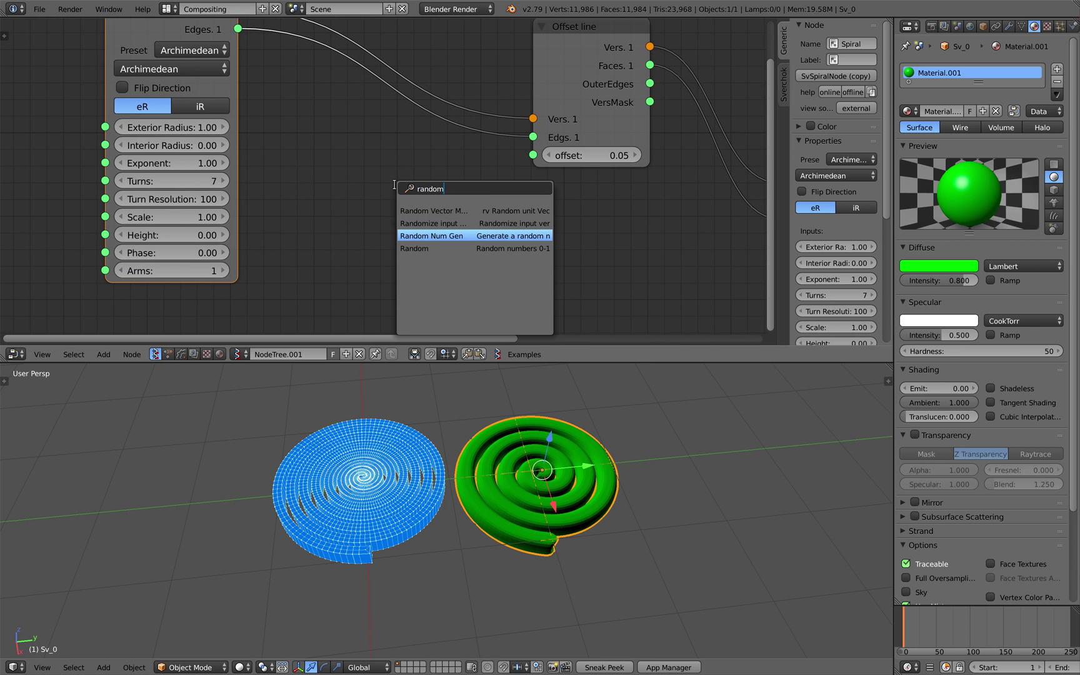
{"action": "key", "text": "Return"}
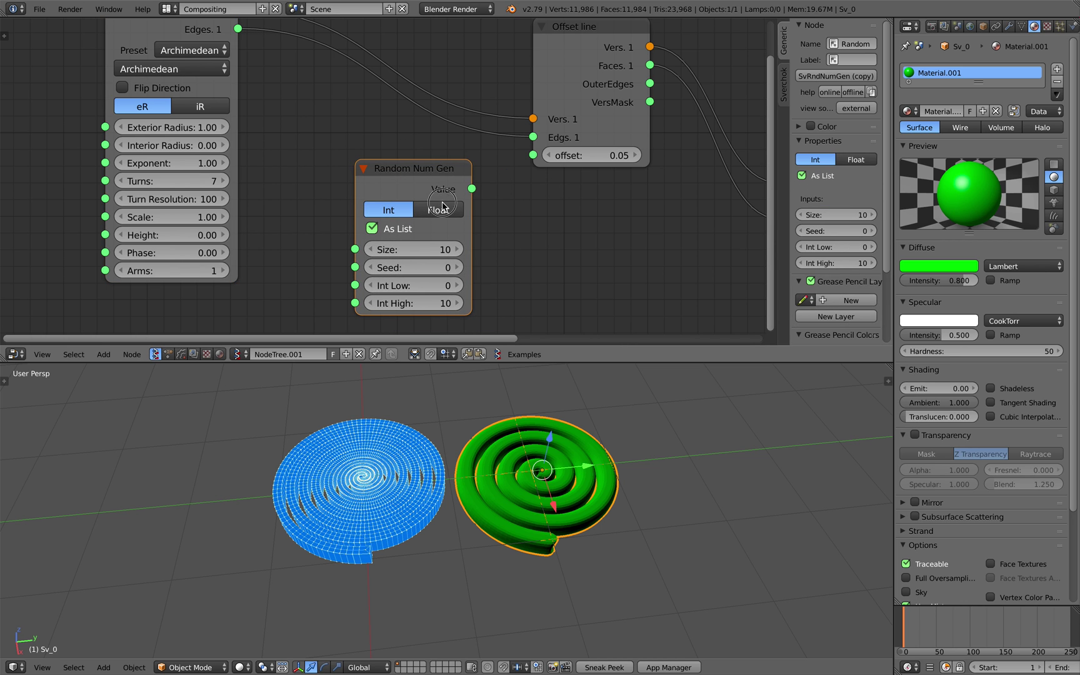
{"action": "left_click", "coordinate": [443, 209]}
{"action": "left_click_drag", "start_coordinate": [472, 188], "coordinate": [532, 155]}
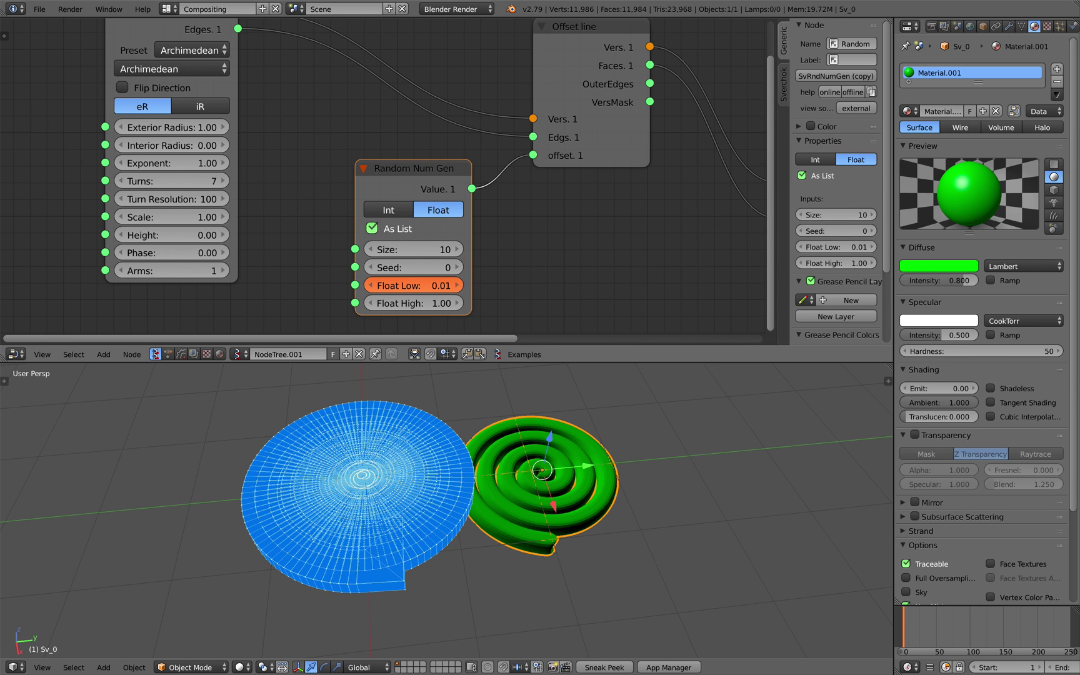
Step: Set Random Num Gen's size to 790, seed to 106, float low to 0.04 and float high to 0.06, and inspect the mesh
{"action": "left_click_drag", "start_coordinate": [414, 285], "coordinate": [433, 285]}
{"action": "left_click_drag", "start_coordinate": [413, 267], "coordinate": [480, 267]}
{"action": "left_click_drag", "start_coordinate": [414, 248], "coordinate": [466, 249]}
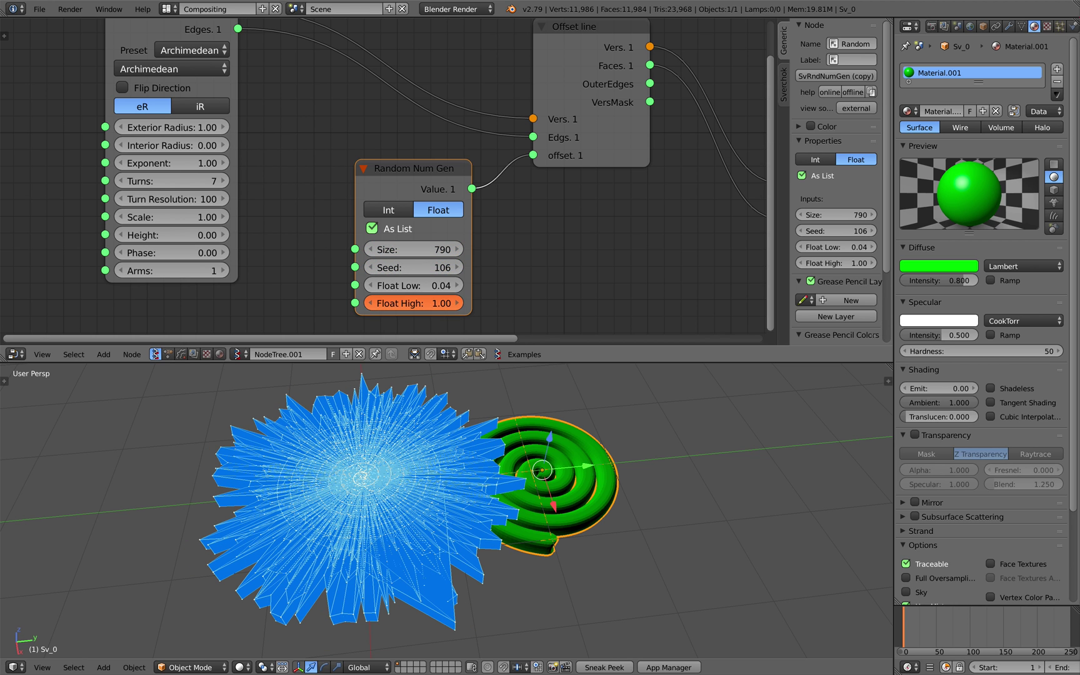
{"action": "left_click_drag", "start_coordinate": [438, 303], "coordinate": [400, 304]}
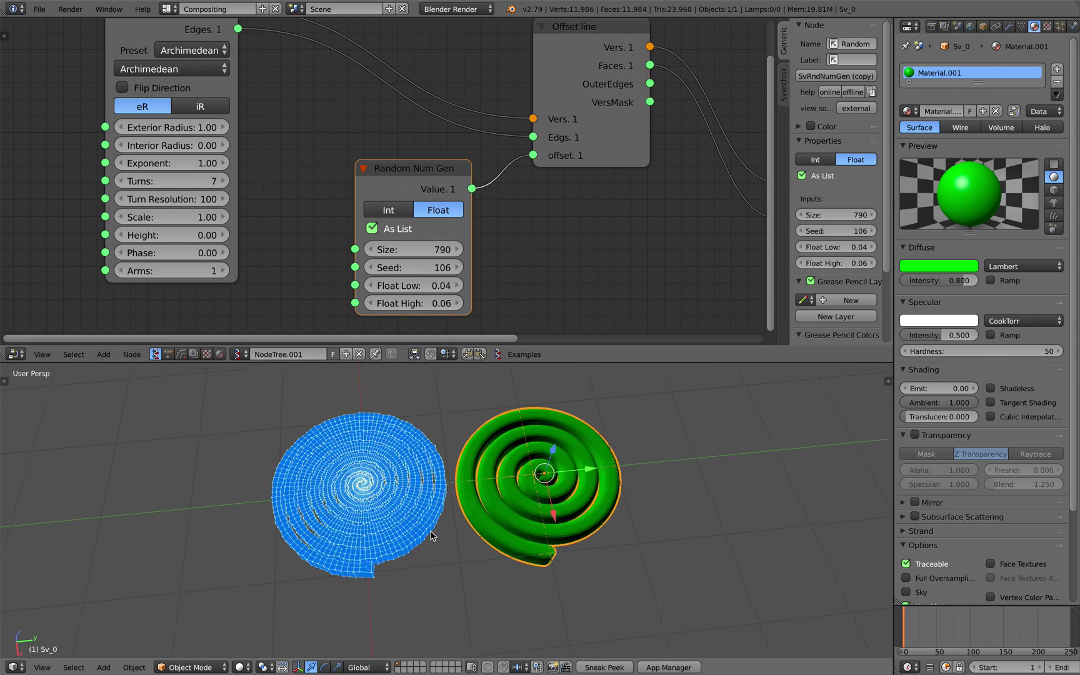
{"action": "scroll", "coordinate": [431, 536], "scroll_direction": "up", "scroll_amount": 6}
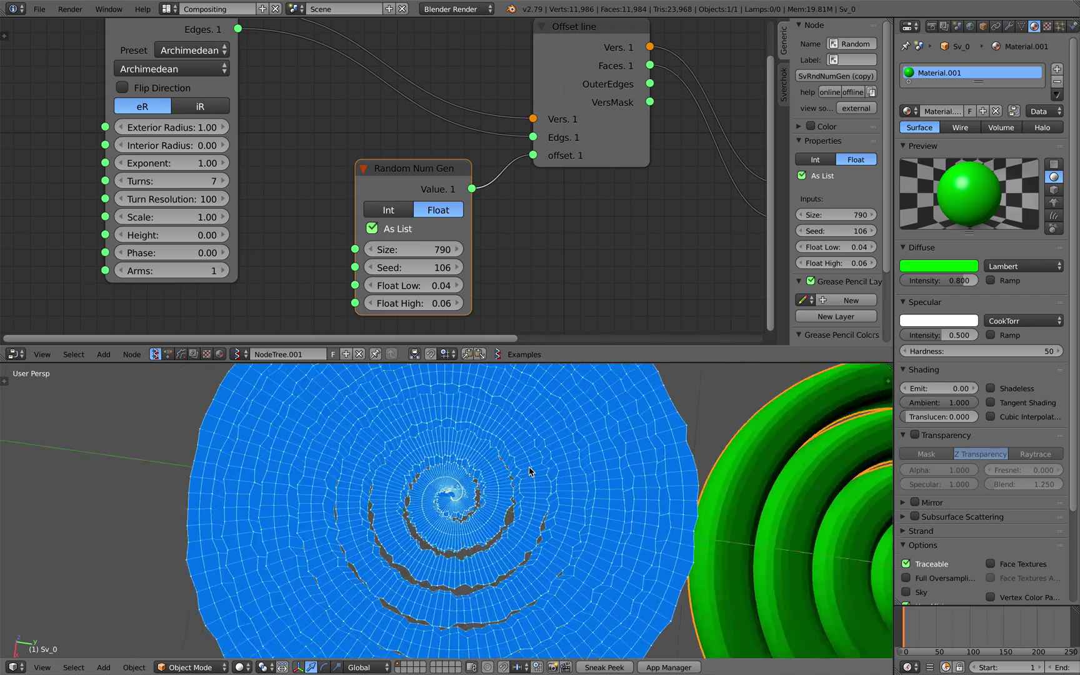
{"action": "scroll", "coordinate": [523, 470], "scroll_direction": "up", "scroll_amount": 4}
{"action": "middle_click_drag", "start_coordinate": [518, 475], "coordinate": [523, 456]}
{"action": "scroll", "coordinate": [518, 475], "scroll_direction": "down", "scroll_amount": 8}
{"action": "middle_click_drag", "start_coordinate": [524, 457], "coordinate": [461, 465], "text": "shift"}
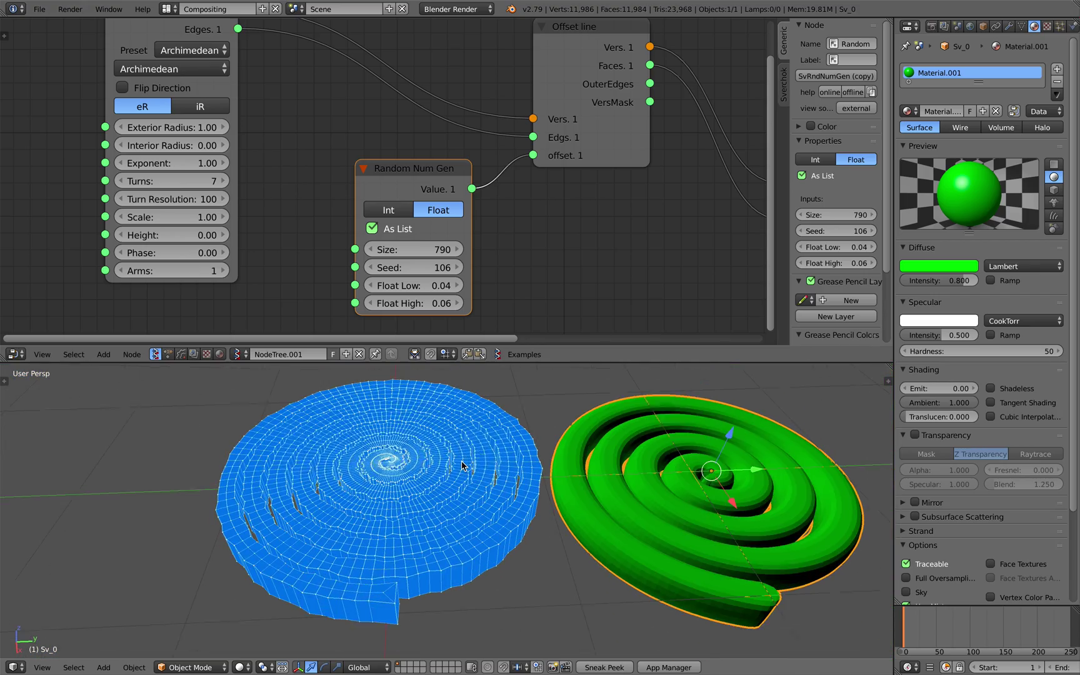
Step: Delete the Random Num Gen node and add a Range Float node in its place
{"action": "key", "text": "x"}
{"action": "key", "text": "shift+a"}
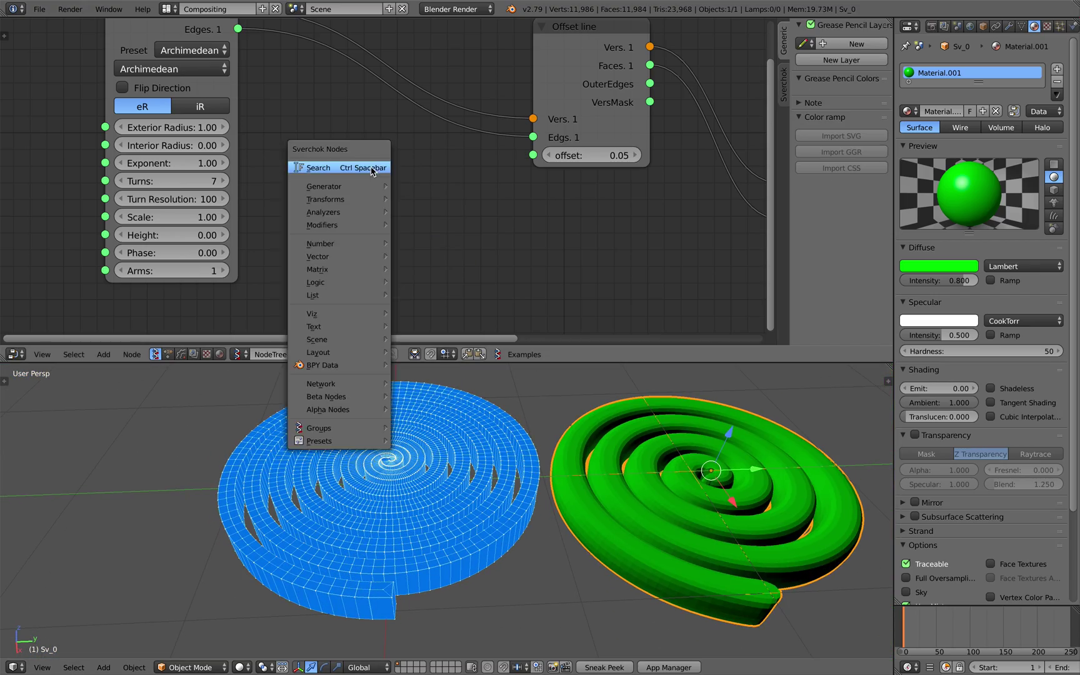
{"action": "left_click", "coordinate": [369, 168]}
{"action": "type", "text": "range fl"}
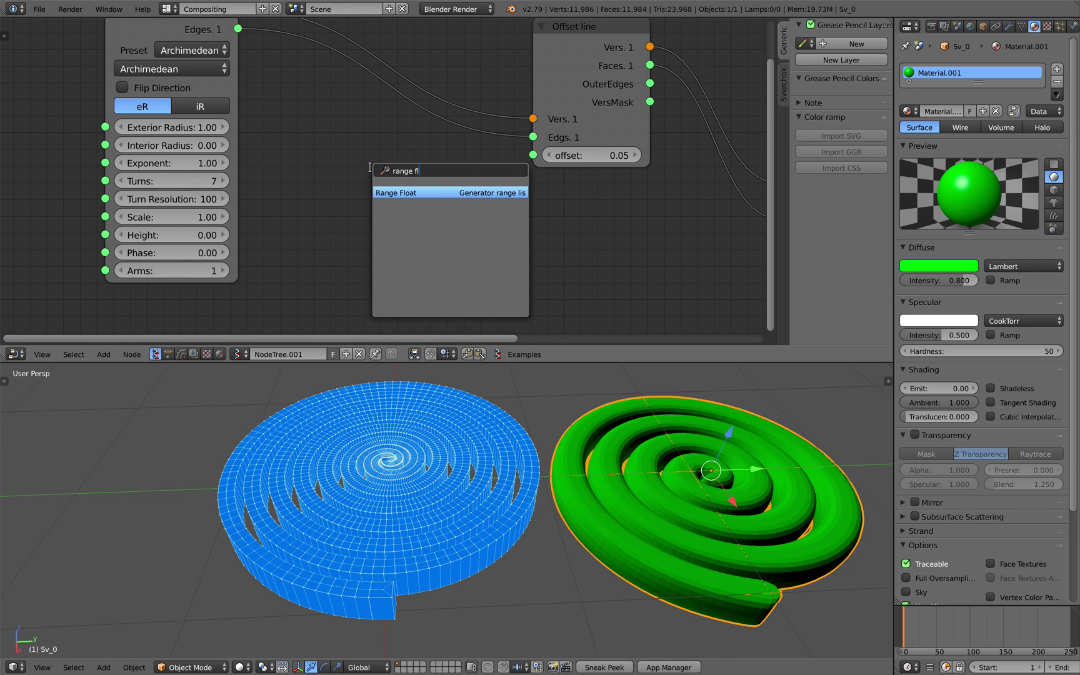
{"action": "key", "text": "Return"}
{"action": "left_click", "coordinate": [351, 164]}
Step: Save over spiral_improv_001.blend and switch the Range Float node to Count mode
{"action": "key", "text": "ctrl+s"}
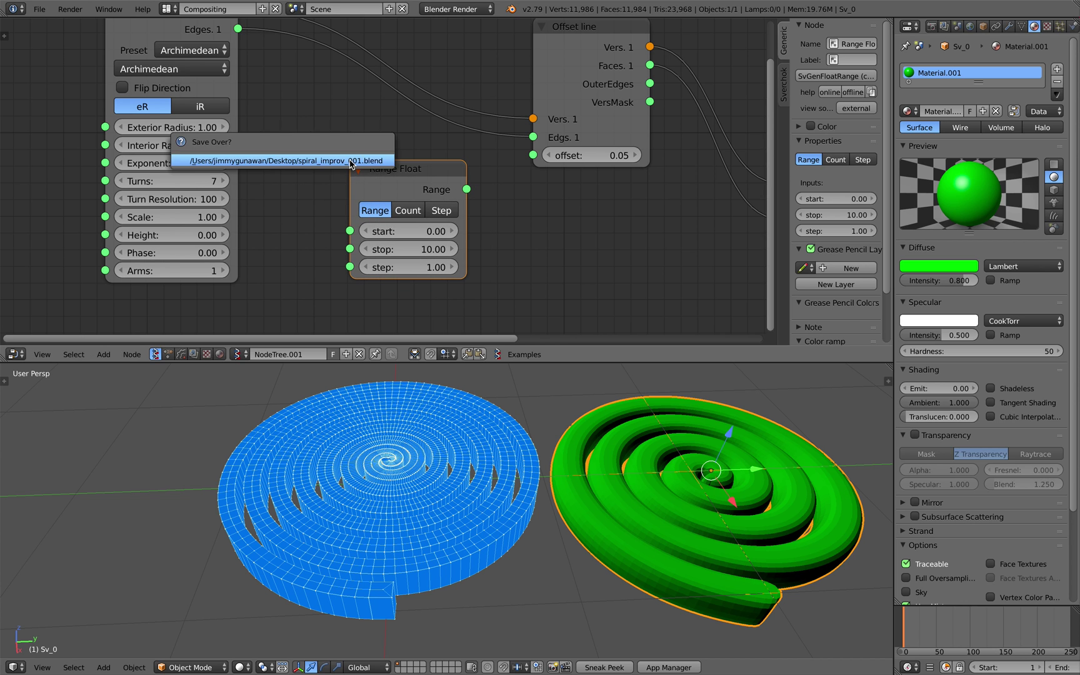
{"action": "left_click", "coordinate": [352, 165]}
{"action": "scroll", "coordinate": [303, 190], "scroll_direction": "down", "scroll_amount": 2}
{"action": "middle_click_drag", "start_coordinate": [304, 190], "coordinate": [370, 193]}
{"action": "left_click", "coordinate": [481, 212]}
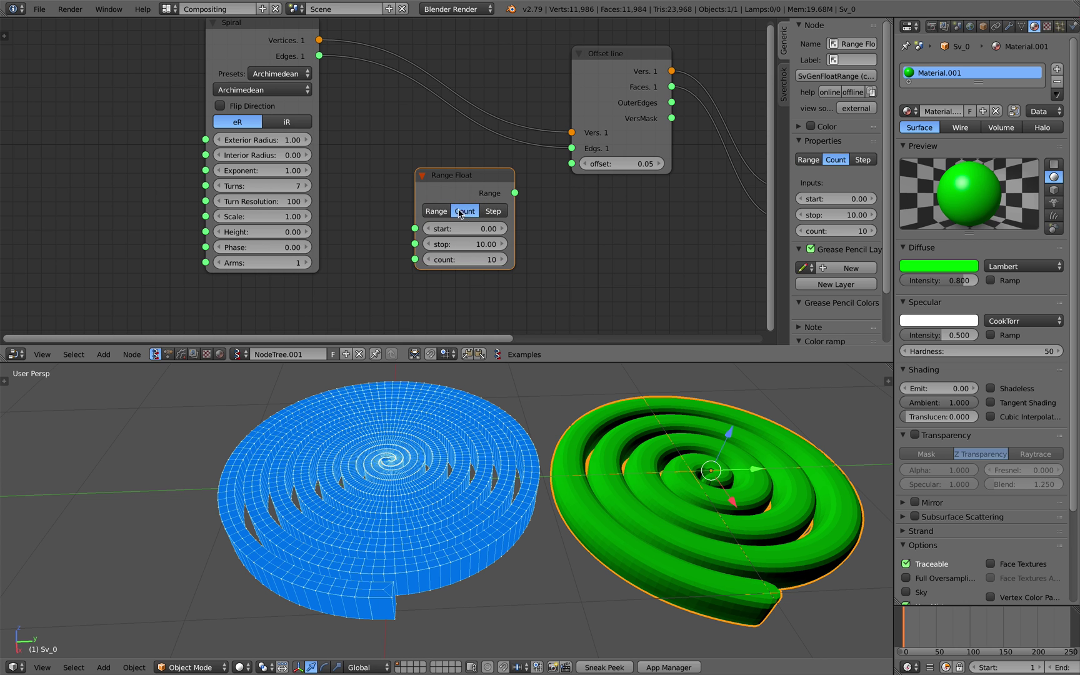
Step: Move the Spiral node away from Range Float and add a List Length node between them
{"action": "left_click_drag", "start_coordinate": [240, 57], "coordinate": [147, 77]}
{"action": "key", "text": "shift+a"}
{"action": "left_click", "coordinate": [269, 131]}
{"action": "type", "text": "lis"}
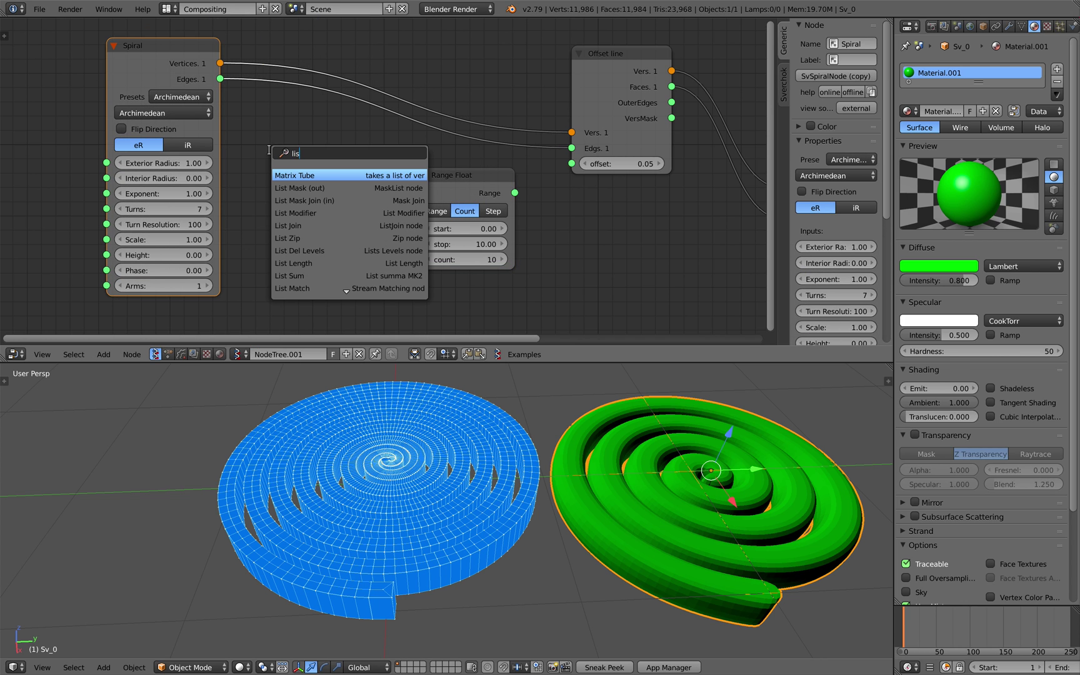
{"action": "type", "text": "t len"}
{"action": "key", "text": "Return"}
{"action": "left_click", "coordinate": [272, 154]}
Step: Connect Spiral's vertices to List Length's data, its length to Range Float's count, and the range to Offset line's offset
{"action": "left_click_drag", "start_coordinate": [220, 63], "coordinate": [265, 181]}
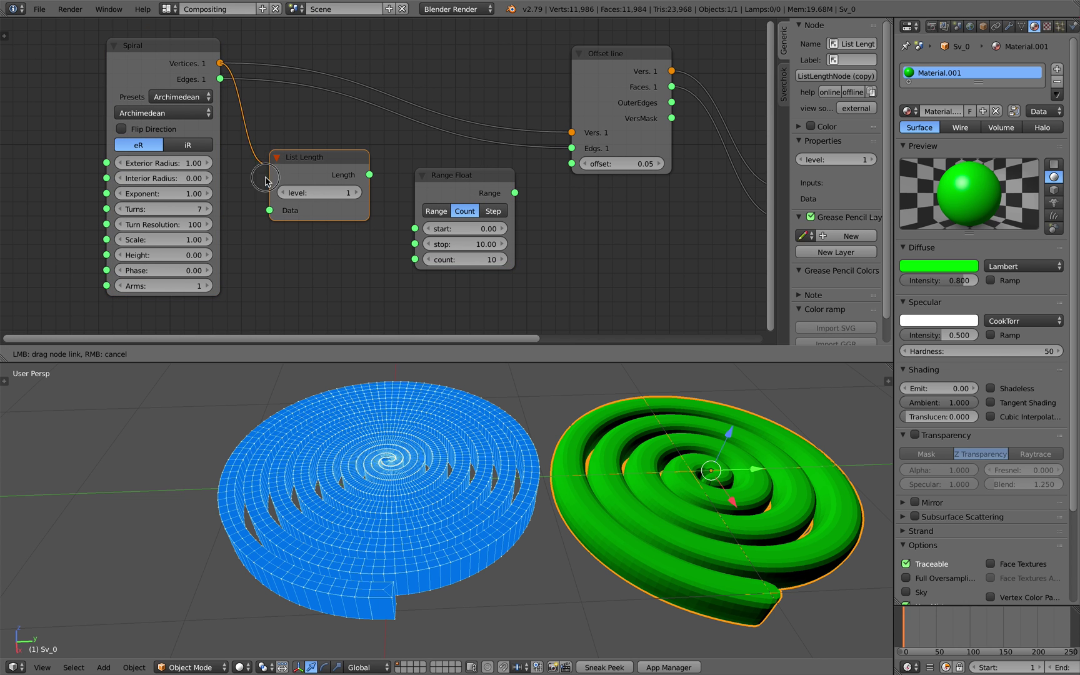
{"action": "left_click_drag", "start_coordinate": [370, 174], "coordinate": [417, 260]}
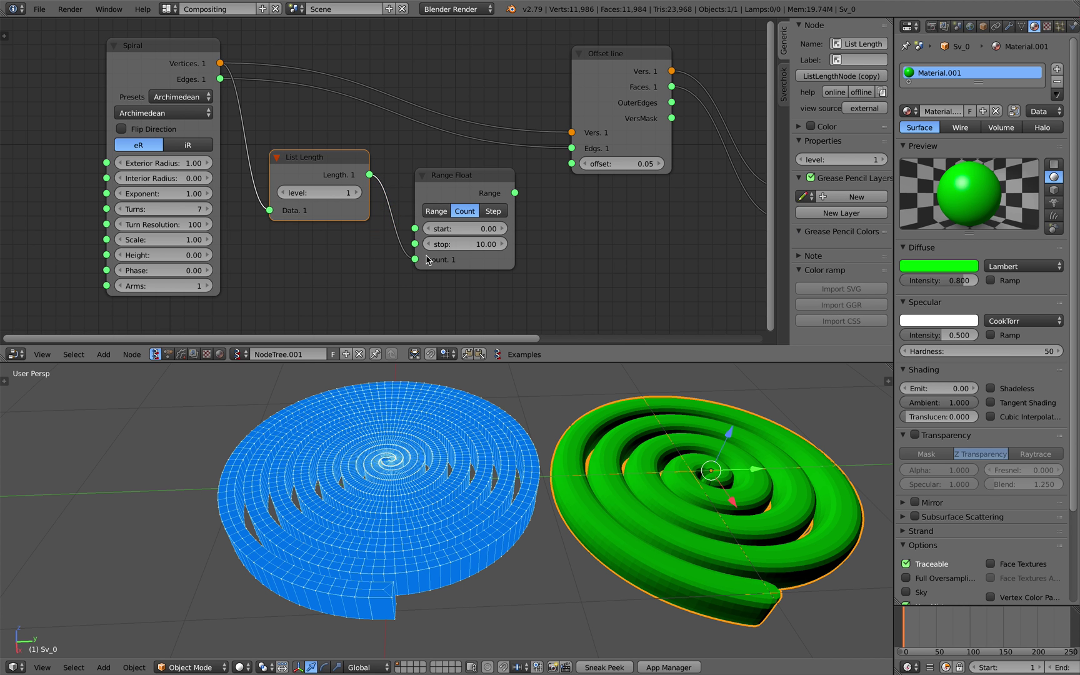
{"action": "left_click_drag", "start_coordinate": [517, 192], "coordinate": [567, 166]}
Step: Set Range Float's start to 0 and stop to 0.18
{"action": "mouse_move", "coordinate": [489, 230]}
{"action": "left_mouse_down"}
{"action": "mouse_move", "coordinate": [487, 247]}
{"action": "mouse_move", "coordinate": [445, 252]}
{"action": "mouse_move", "coordinate": [483, 237]}
{"action": "mouse_move", "coordinate": [476, 229]}
{"action": "left_mouse_up"}
{"action": "key", "text": "Return"}
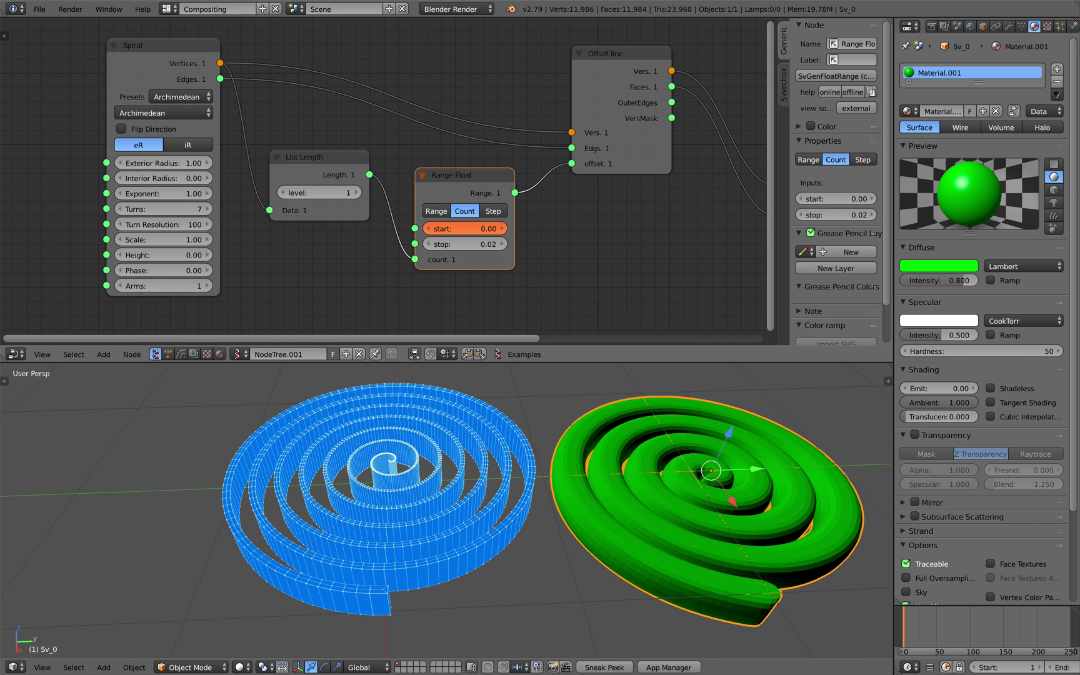
{"action": "left_click_drag", "start_coordinate": [463, 244], "coordinate": [484, 246]}
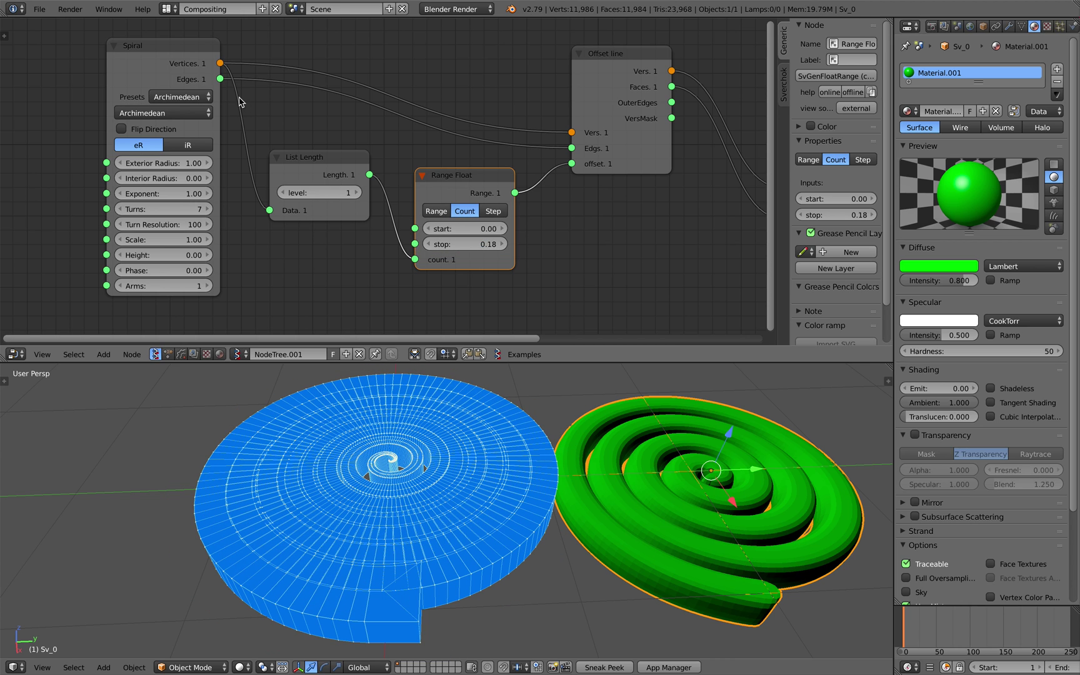
Step: Change the Spiral node's type to Spirangle
{"action": "left_click", "coordinate": [168, 112]}
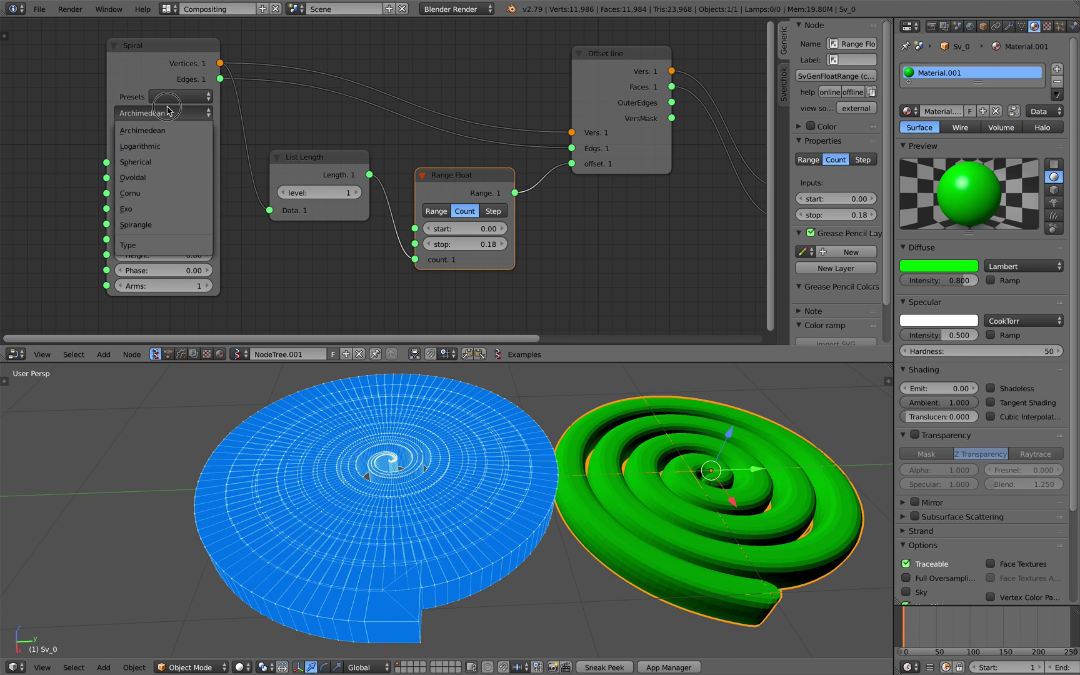
{"action": "left_click", "coordinate": [168, 129]}
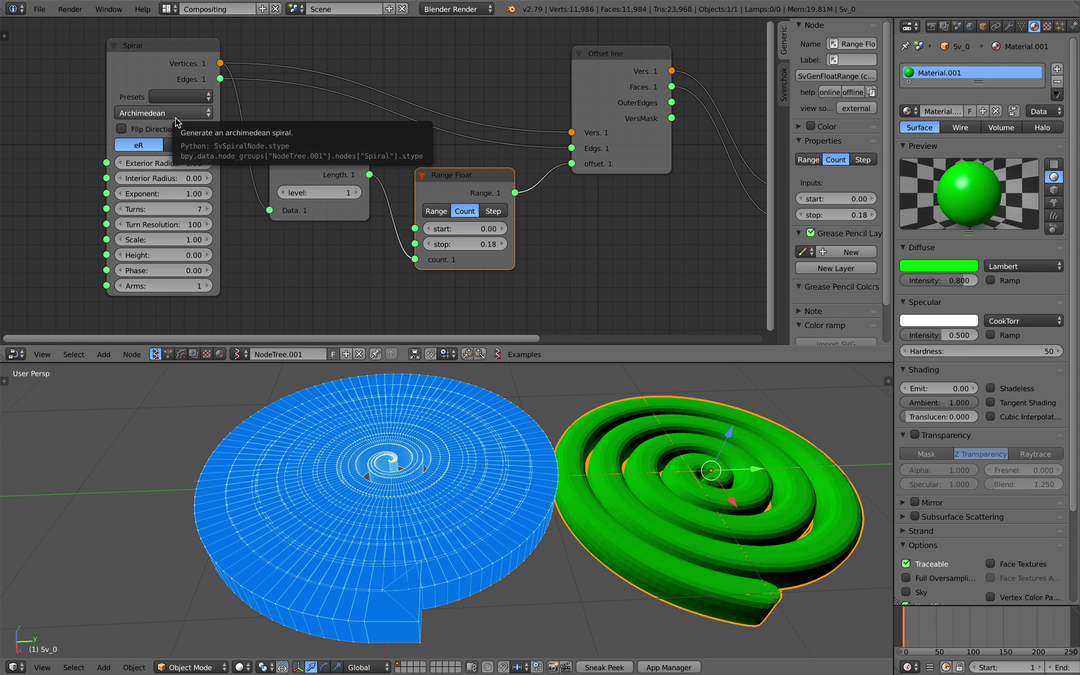
{"action": "scroll", "coordinate": [176, 118], "scroll_direction": "down", "scroll_amount": 1, "text": "ctrl"}
{"action": "middle_click_drag", "start_coordinate": [361, 407], "coordinate": [368, 433]}
Step: Set Range Float's start to 0 and stop to 0.27
{"action": "mouse_move", "coordinate": [464, 244]}
{"action": "left_mouse_down"}
{"action": "mouse_move", "coordinate": [492, 243]}
{"action": "mouse_move", "coordinate": [471, 244]}
{"action": "mouse_move", "coordinate": [488, 241]}
{"action": "mouse_move", "coordinate": [456, 228]}
{"action": "left_mouse_up"}
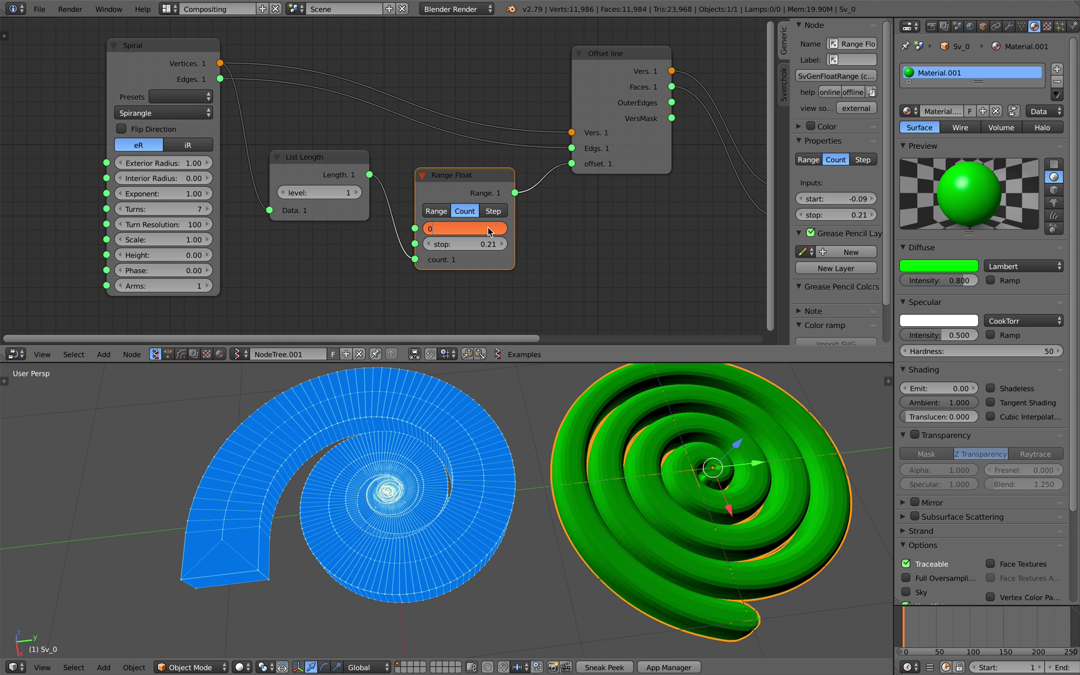
{"action": "key", "text": "Return"}
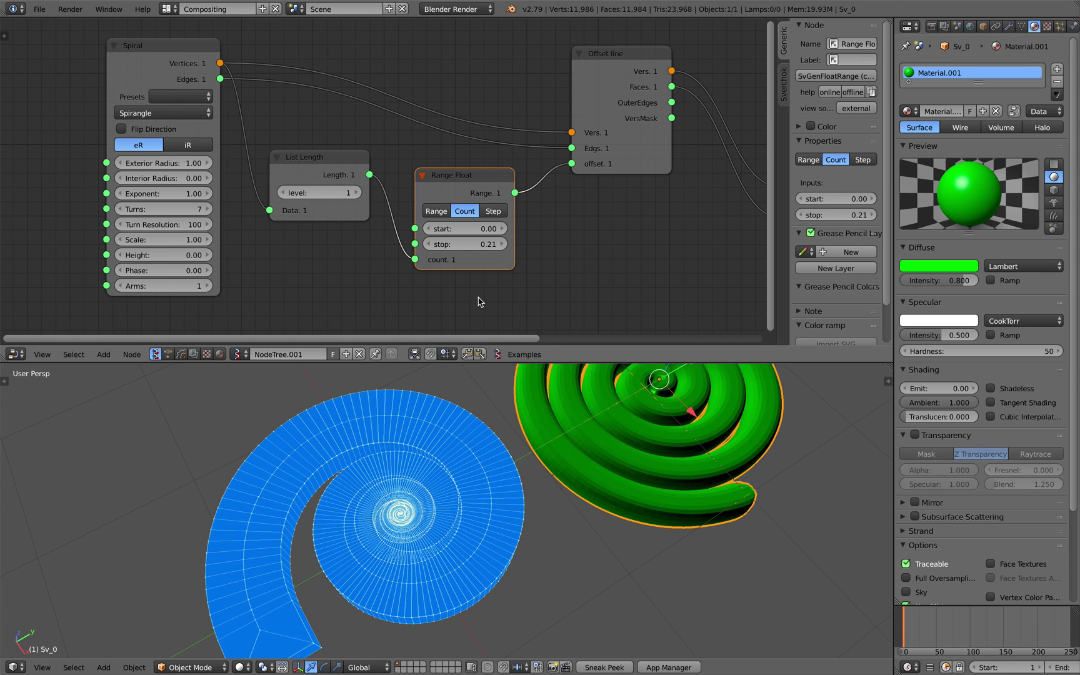
{"action": "left_click_drag", "start_coordinate": [479, 243], "coordinate": [497, 244]}
{"action": "scroll", "coordinate": [243, 75], "scroll_direction": "down", "scroll_amount": 3}
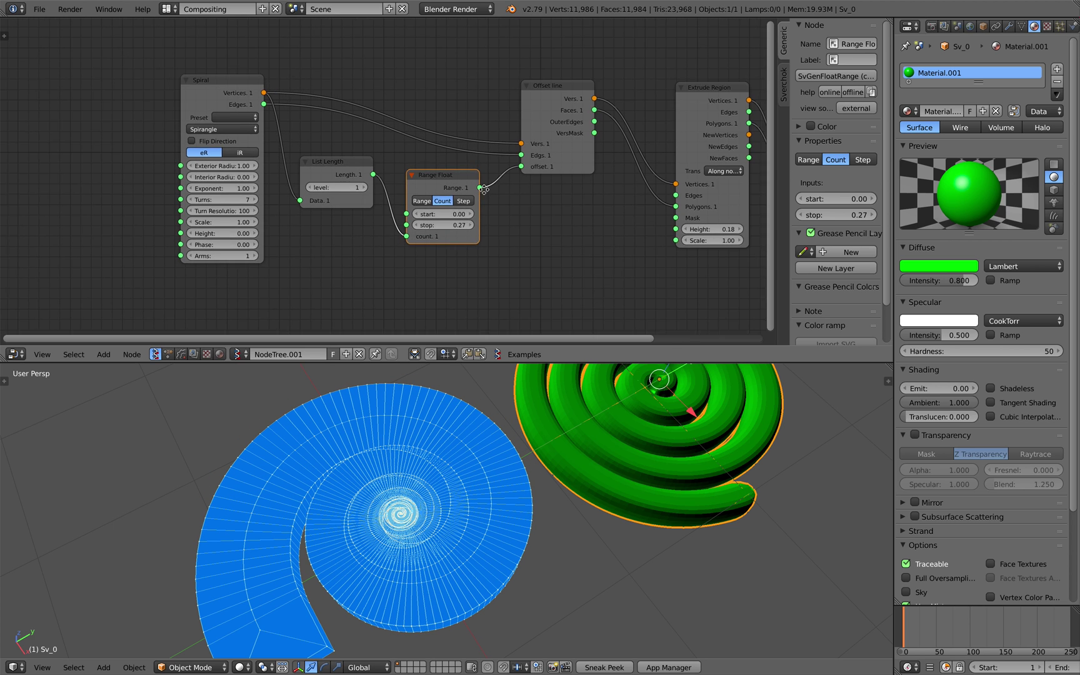
Step: Move the Spiral, List Length and Range Float nodes away from Offset line and save over the existing file
{"action": "left_click_drag", "start_coordinate": [243, 73], "coordinate": [110, 62]}
{"action": "left_click_drag", "start_coordinate": [337, 142], "coordinate": [217, 155]}
{"action": "left_click_drag", "start_coordinate": [452, 156], "coordinate": [337, 160]}
{"action": "key", "text": "ctrl+s"}
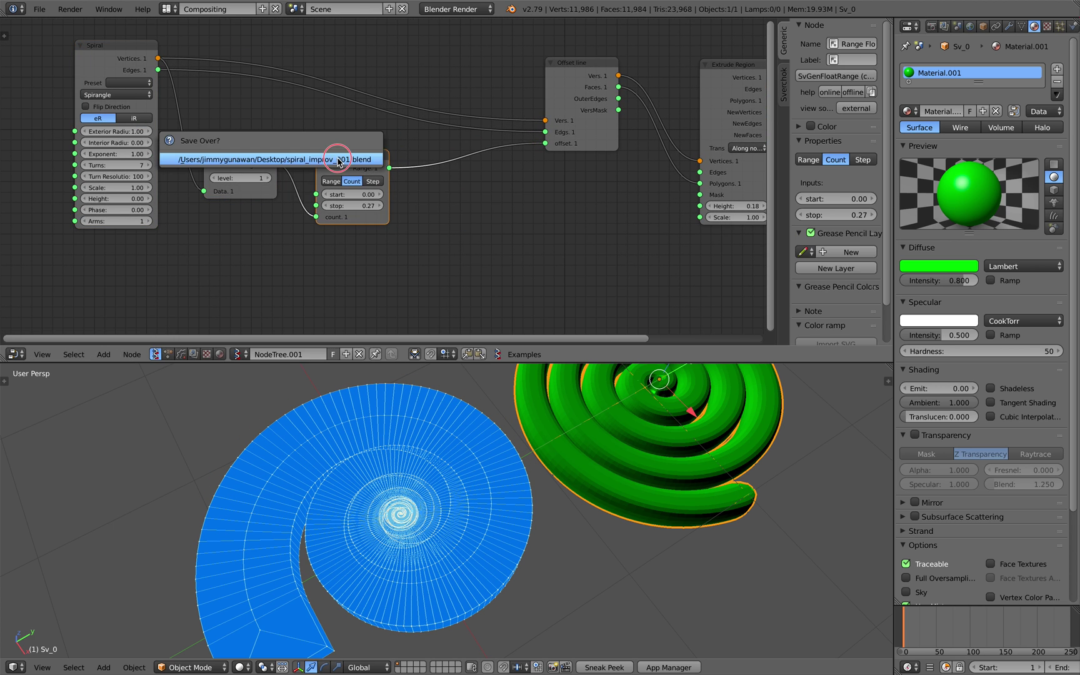
{"action": "left_click", "coordinate": [338, 162]}
{"action": "scroll", "coordinate": [328, 175], "scroll_direction": "up", "scroll_amount": 3}
{"action": "left_click", "coordinate": [454, 220]}
{"action": "key", "text": "ctrl+s"}
{"action": "left_click", "coordinate": [461, 218]}
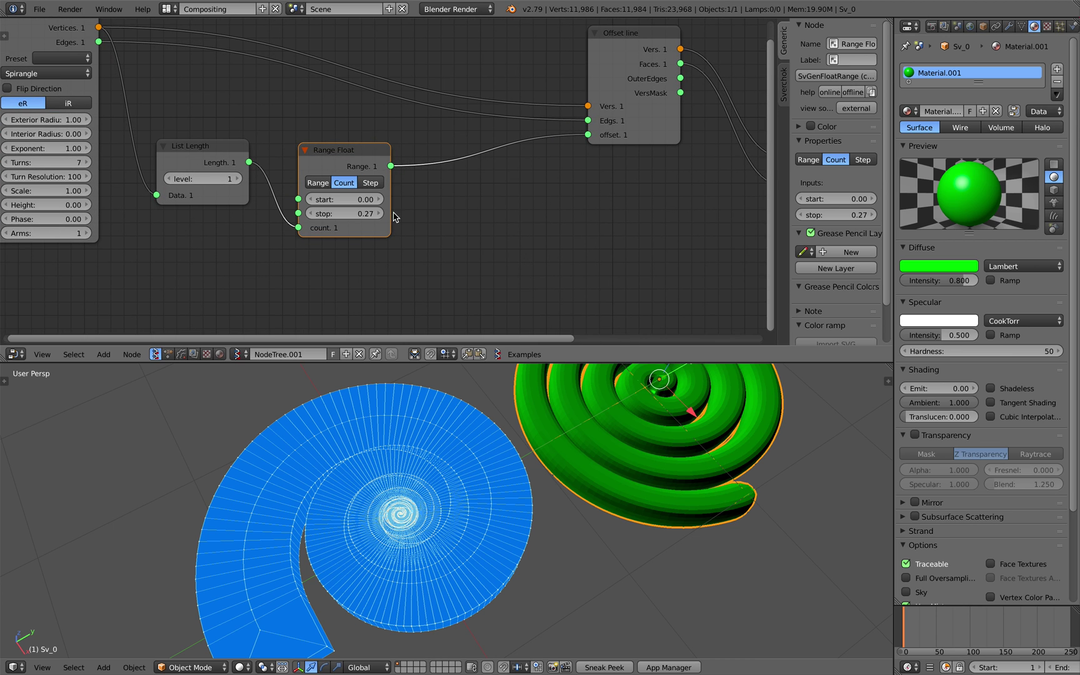
Step: Set Range Float's stop value to 1
{"action": "left_click", "coordinate": [377, 211]}
{"action": "type", "text": "1"}
{"action": "key", "text": "Return"}
Step: Insert an Easing 0..1 node between Range Float and Offset line, and move Offset line clear of the curve preview
{"action": "key", "text": "space"}
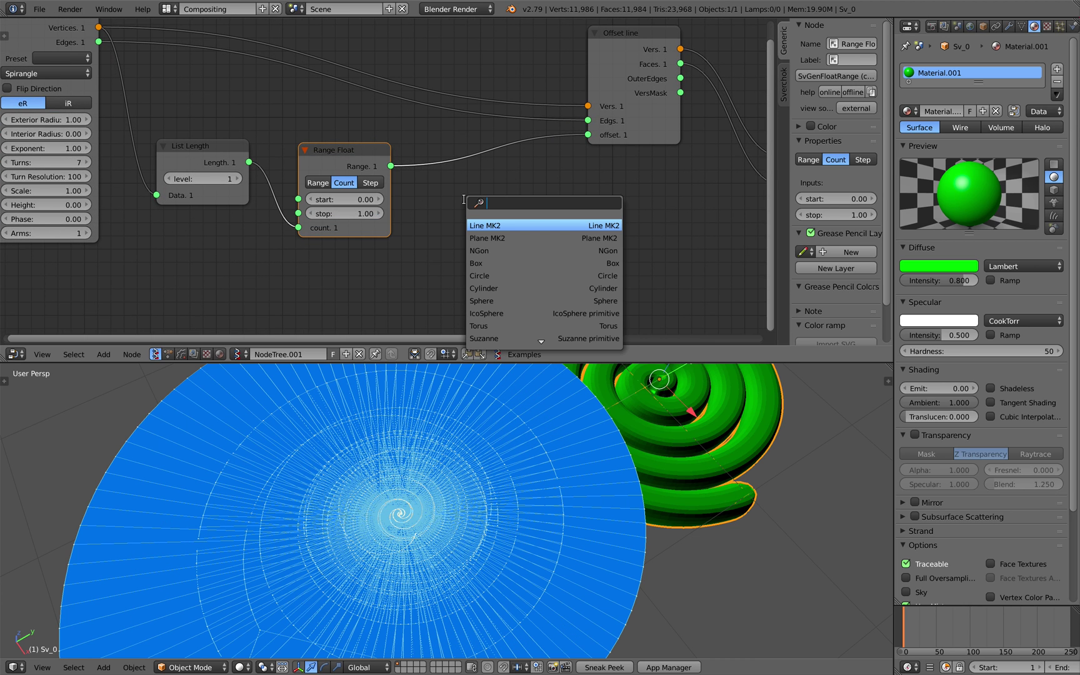
{"action": "type", "text": "eas"}
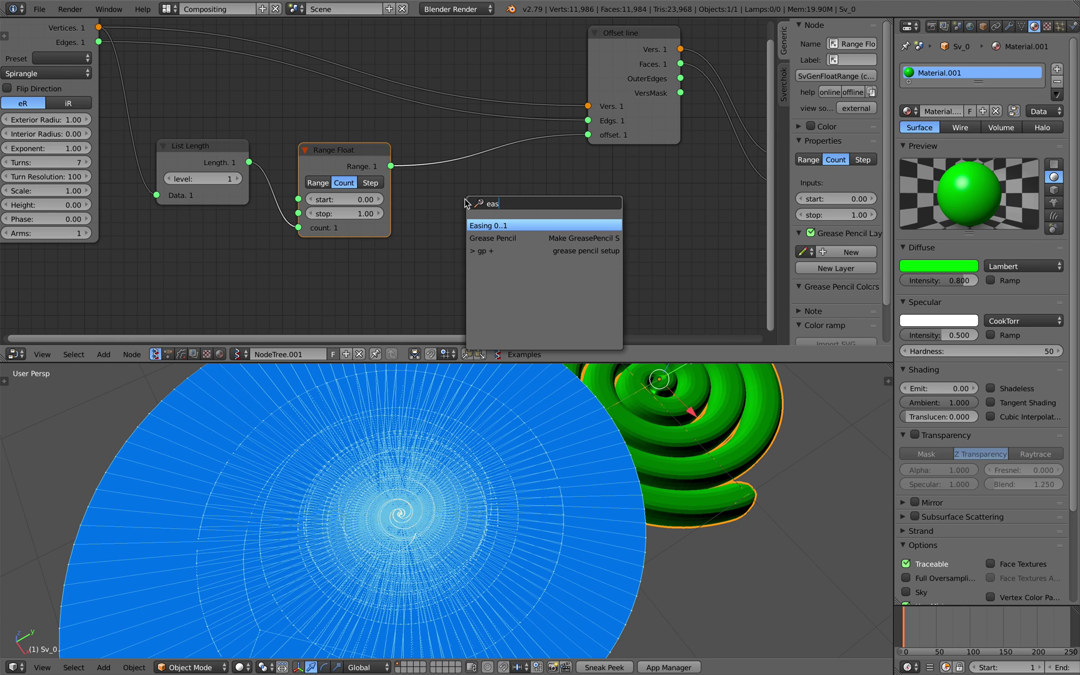
{"action": "key", "text": "Return"}
{"action": "left_click", "coordinate": [442, 142]}
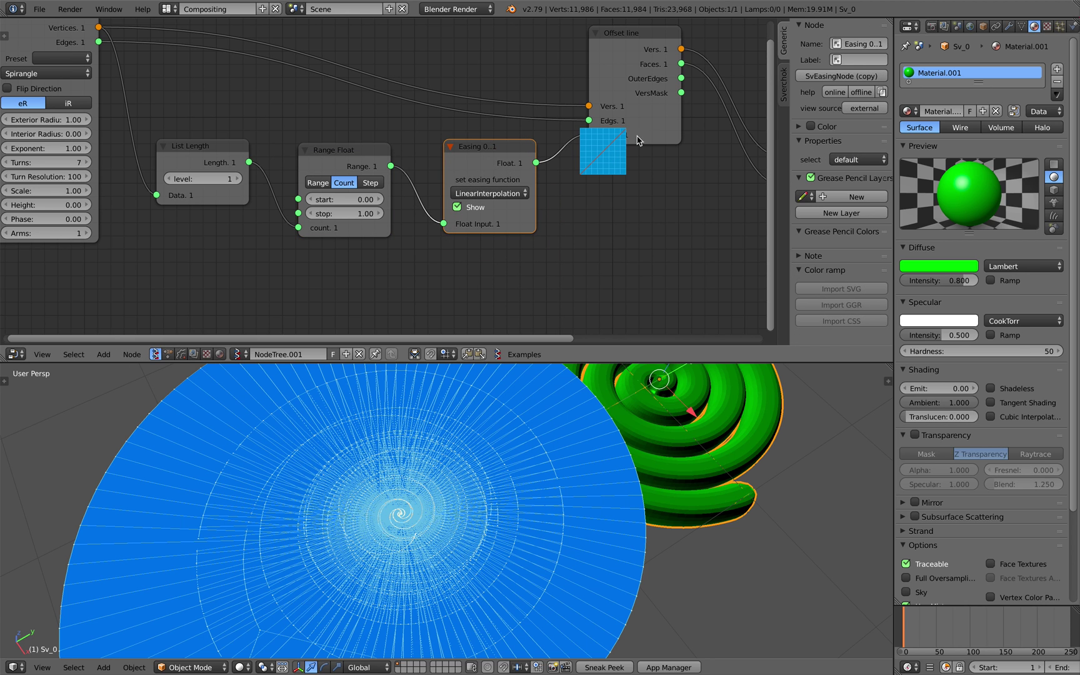
{"action": "left_click_drag", "start_coordinate": [638, 140], "coordinate": [637, 101]}
Step: Set the Easing 0..1 node's easing function to BackEaseIn
{"action": "scroll", "coordinate": [494, 198], "scroll_direction": "up", "scroll_amount": 2}
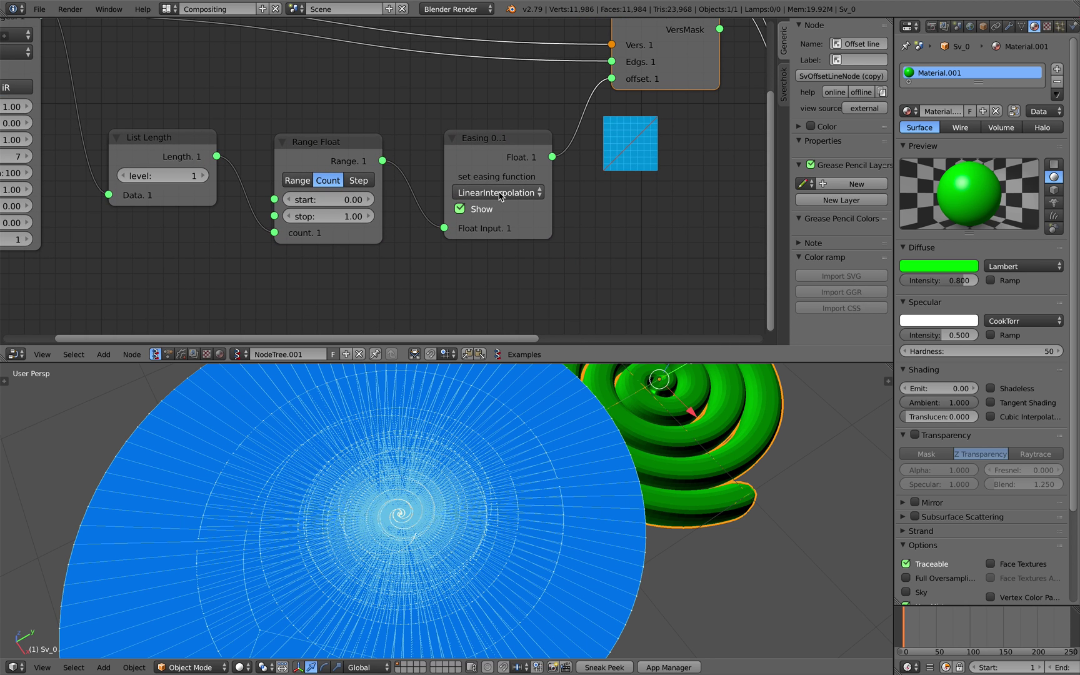
{"action": "scroll", "coordinate": [499, 195], "scroll_direction": "up", "scroll_amount": 4, "text": "ctrl"}
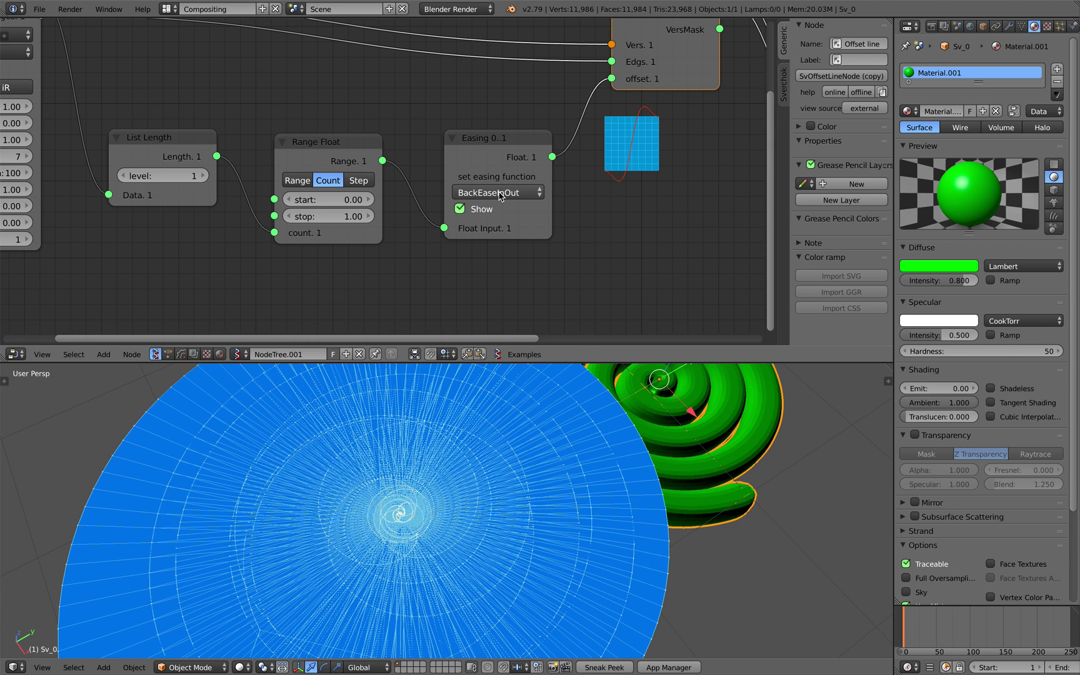
{"action": "scroll", "coordinate": [500, 195], "scroll_direction": "up", "scroll_amount": 2, "text": "ctrl"}
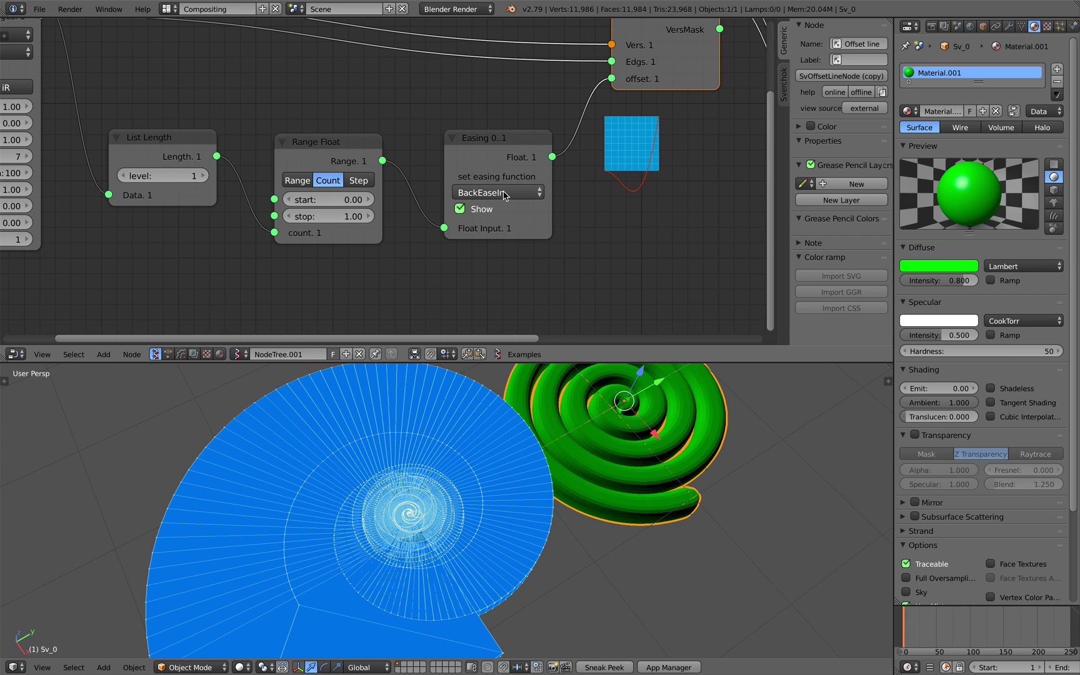
Step: Insert a Math node set to Multiply between Easing 0..1 and Offset line, placing it below the curve preview
{"action": "left_click_drag", "start_coordinate": [513, 146], "coordinate": [492, 154]}
{"action": "key", "text": "shift+a"}
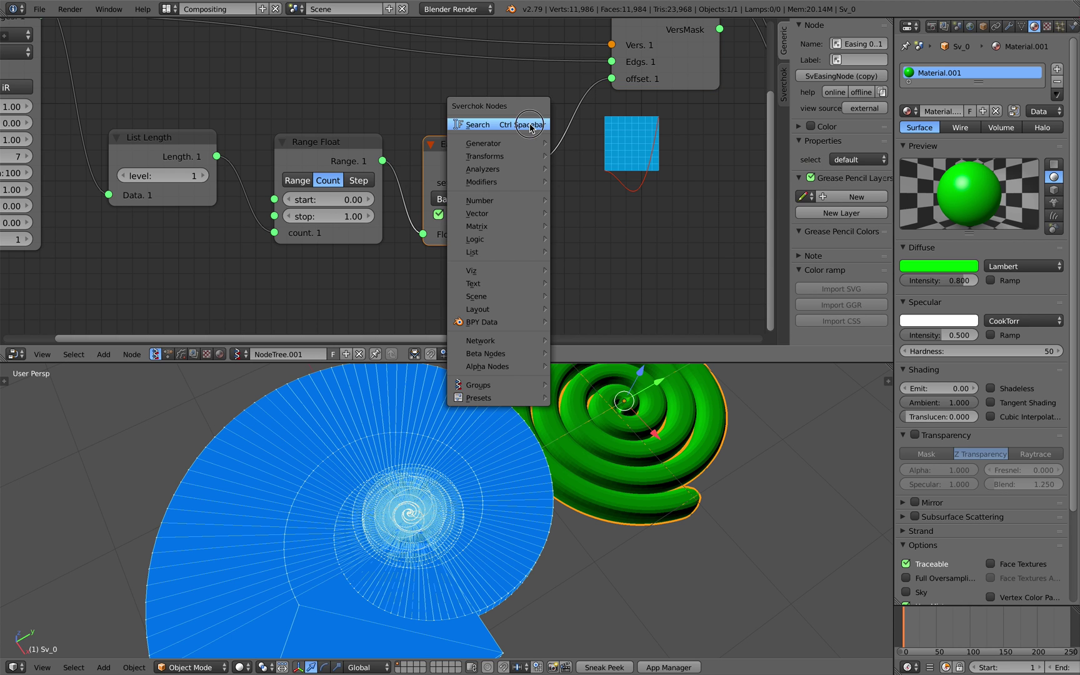
{"action": "left_click", "coordinate": [528, 124]}
{"action": "type", "text": "math"}
{"action": "left_click", "coordinate": [563, 174]}
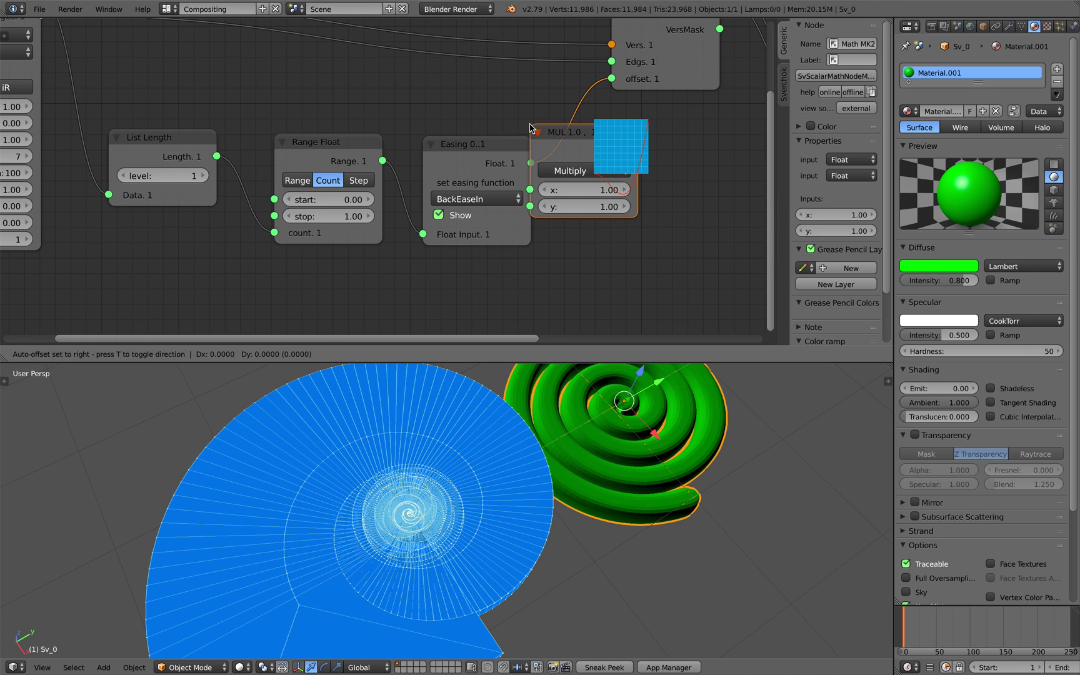
{"action": "left_click", "coordinate": [628, 123]}
{"action": "left_click_drag", "start_coordinate": [652, 111], "coordinate": [628, 225]}
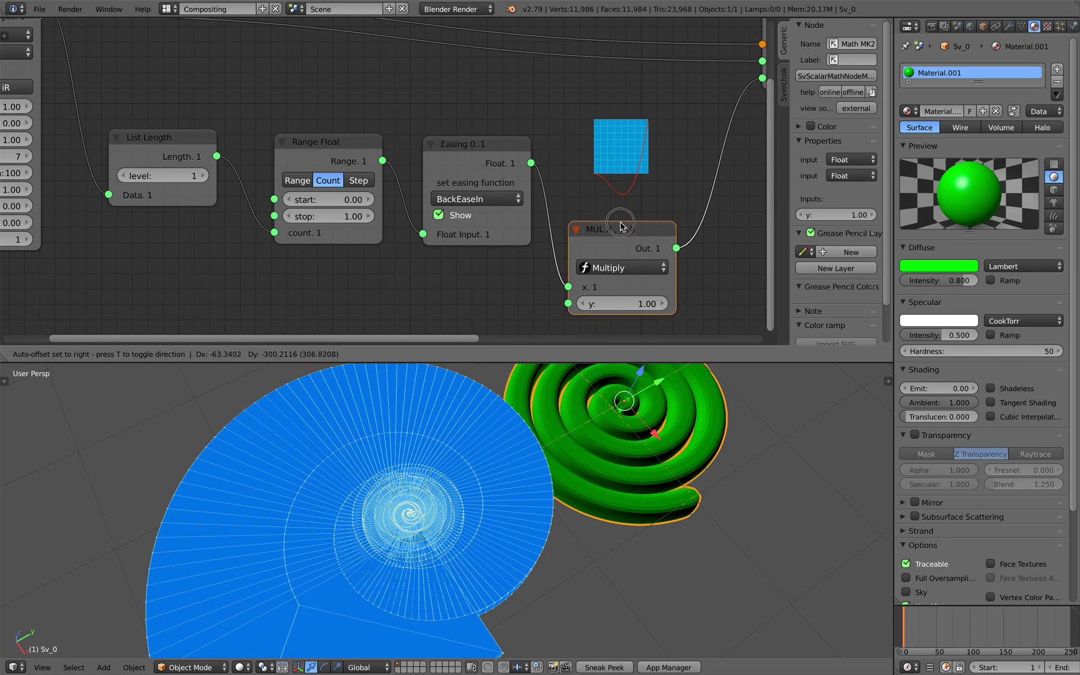
Step: Set the Multiply node's y value to 0.36
{"action": "left_click_drag", "start_coordinate": [622, 302], "coordinate": [581, 302]}
{"action": "scroll", "coordinate": [365, 245], "scroll_direction": "down", "scroll_amount": 1}
{"action": "scroll", "coordinate": [440, 180], "scroll_direction": "up", "scroll_amount": 1}
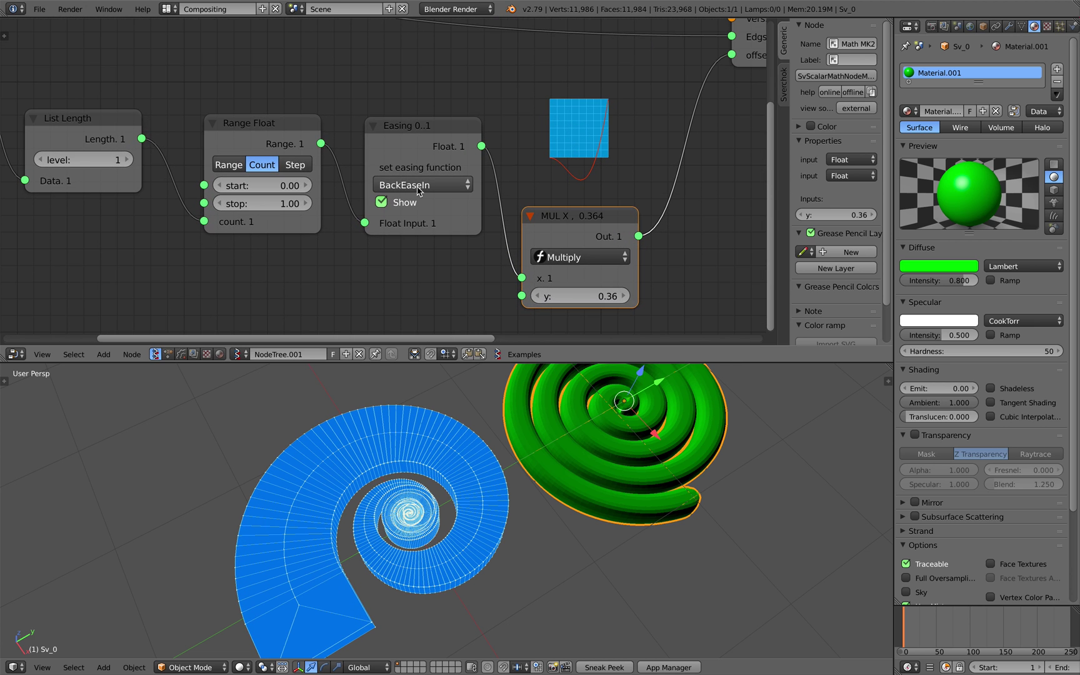
Step: Try several easing functions on the Easing 0..1 node, saving the file in between, and settle on CircularEaseIn
{"action": "scroll", "coordinate": [423, 187], "scroll_direction": "up", "scroll_amount": 6, "text": "ctrl"}
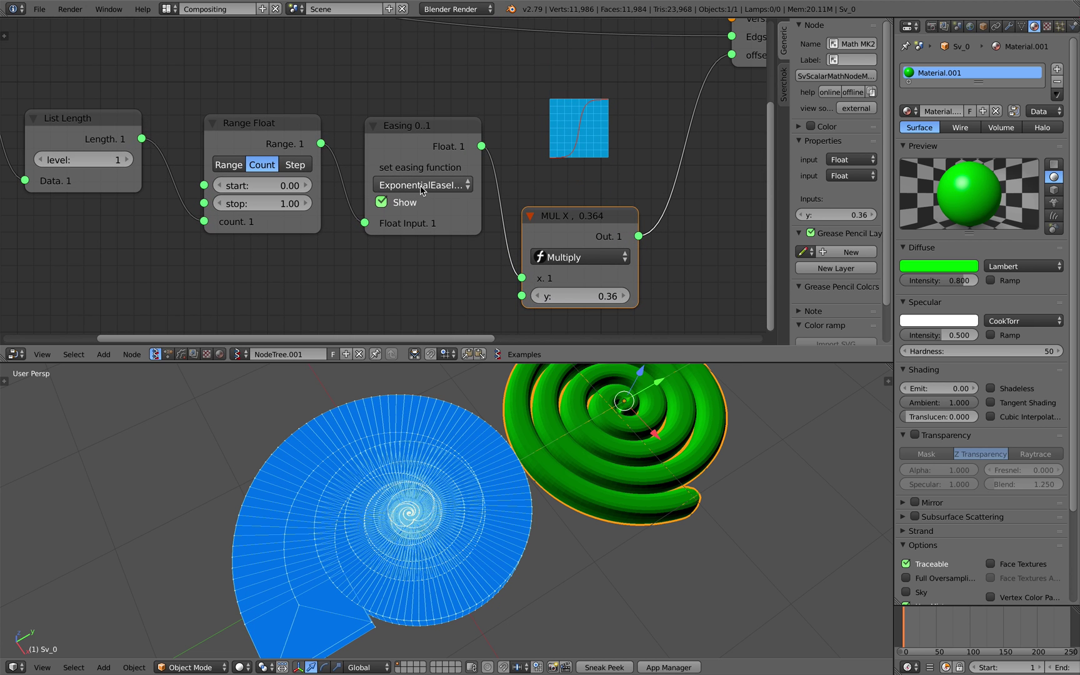
{"action": "scroll", "coordinate": [423, 190], "scroll_direction": "down", "scroll_amount": 1, "text": "ctrl"}
{"action": "key", "text": "ctrl+s"}
{"action": "middle_click_drag", "start_coordinate": [429, 501], "coordinate": [322, 471]}
{"action": "left_click", "coordinate": [458, 475]}
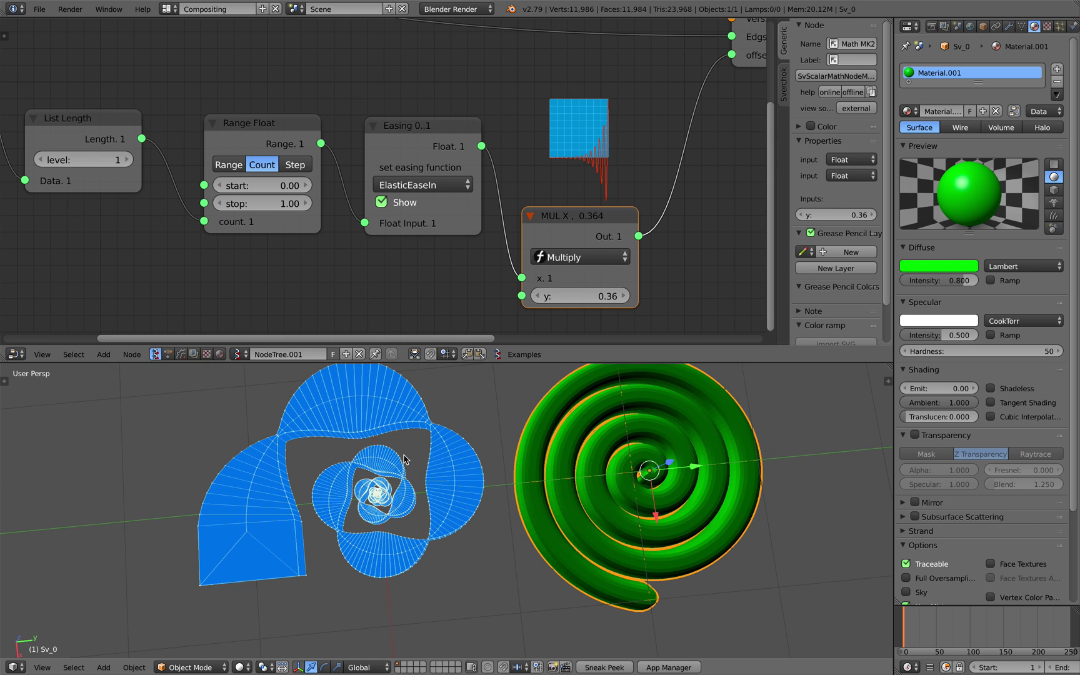
{"action": "middle_click_drag", "start_coordinate": [404, 460], "coordinate": [432, 294]}
{"action": "scroll", "coordinate": [441, 191], "scroll_direction": "up", "scroll_amount": 4, "text": "ctrl"}
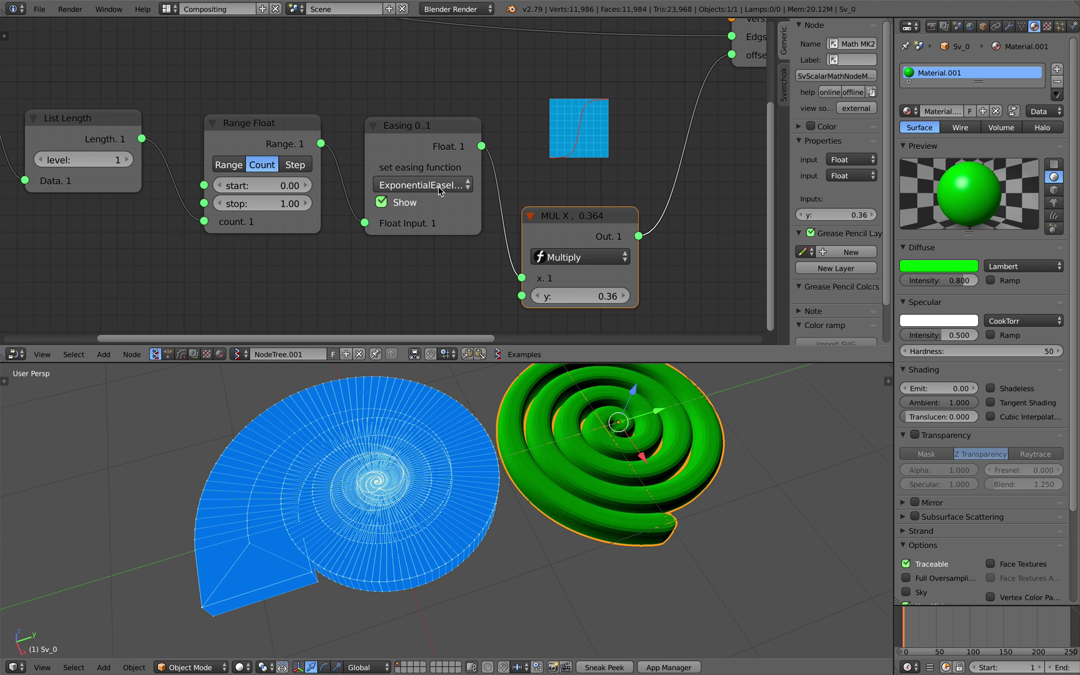
{"action": "scroll", "coordinate": [441, 191], "scroll_direction": "up", "scroll_amount": 2, "text": "ctrl"}
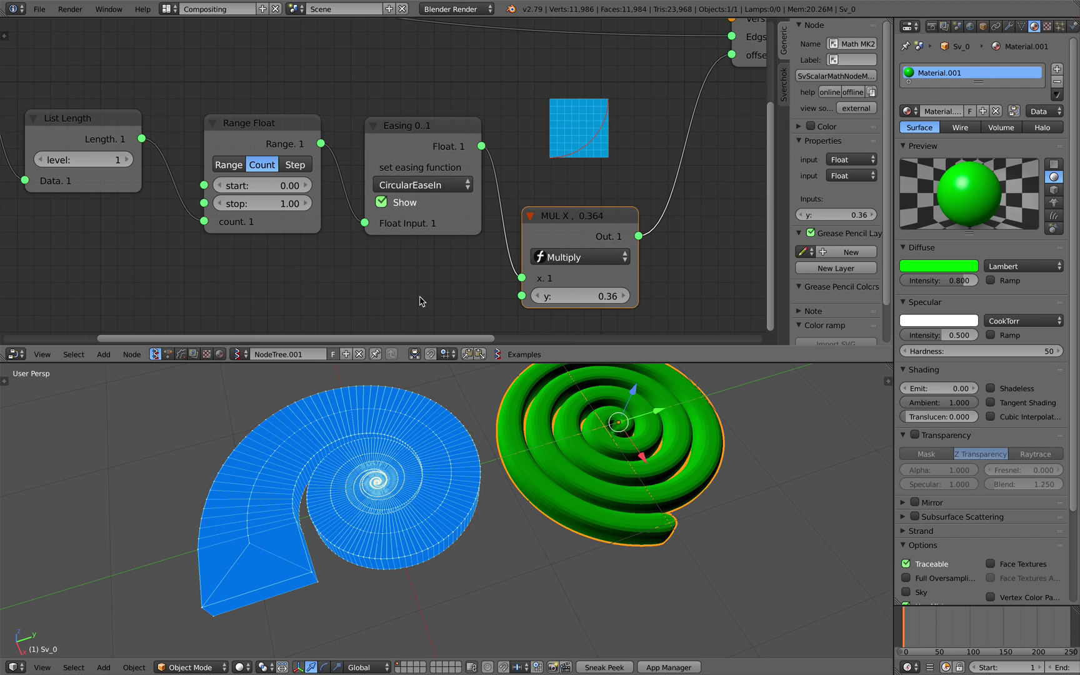
Step: Inspect the centre of the spiral mesh and save the file over the existing version
{"action": "scroll", "coordinate": [441, 500], "scroll_direction": "up", "scroll_amount": 10}
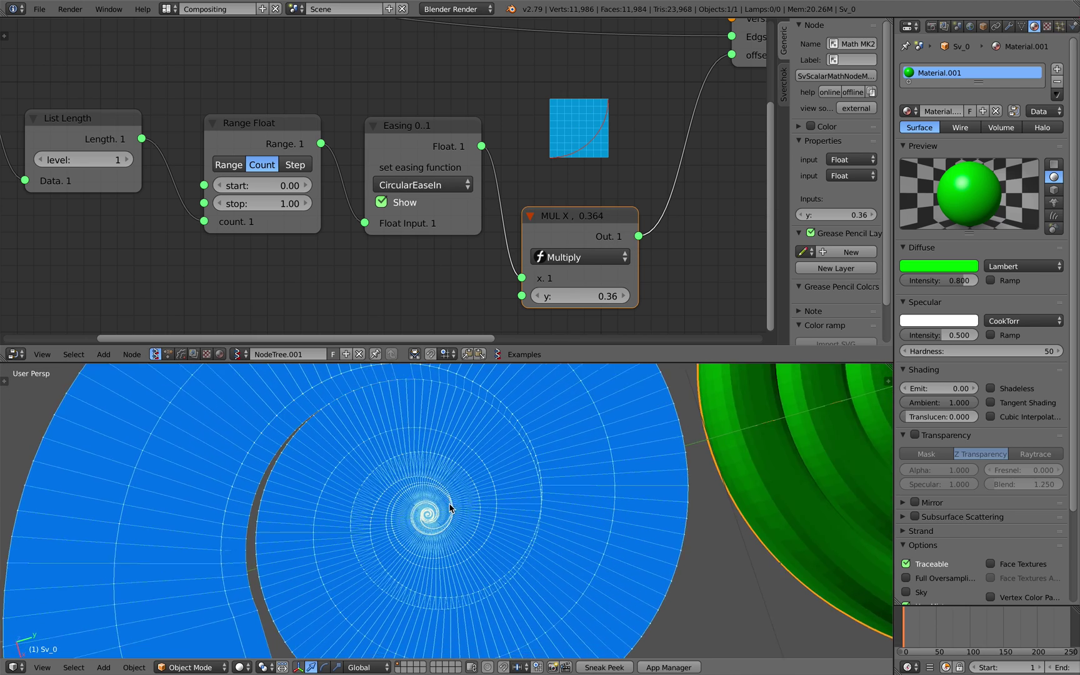
{"action": "scroll", "coordinate": [457, 505], "scroll_direction": "up", "scroll_amount": 3}
{"action": "scroll", "coordinate": [458, 504], "scroll_direction": "down", "scroll_amount": 10}
{"action": "middle_click_drag", "start_coordinate": [460, 507], "coordinate": [506, 498]}
{"action": "key", "text": "ctrl+s"}
{"action": "left_click", "coordinate": [507, 499]}
Step: Set the Extrude Region node's height to 0.46
{"action": "scroll", "coordinate": [415, 186], "scroll_direction": "down", "scroll_amount": 2}
{"action": "middle_click_drag", "start_coordinate": [416, 186], "coordinate": [265, 197]}
{"action": "middle_click_drag", "start_coordinate": [410, 593], "coordinate": [357, 487]}
{"action": "middle_click_drag", "start_coordinate": [502, 212], "coordinate": [414, 247]}
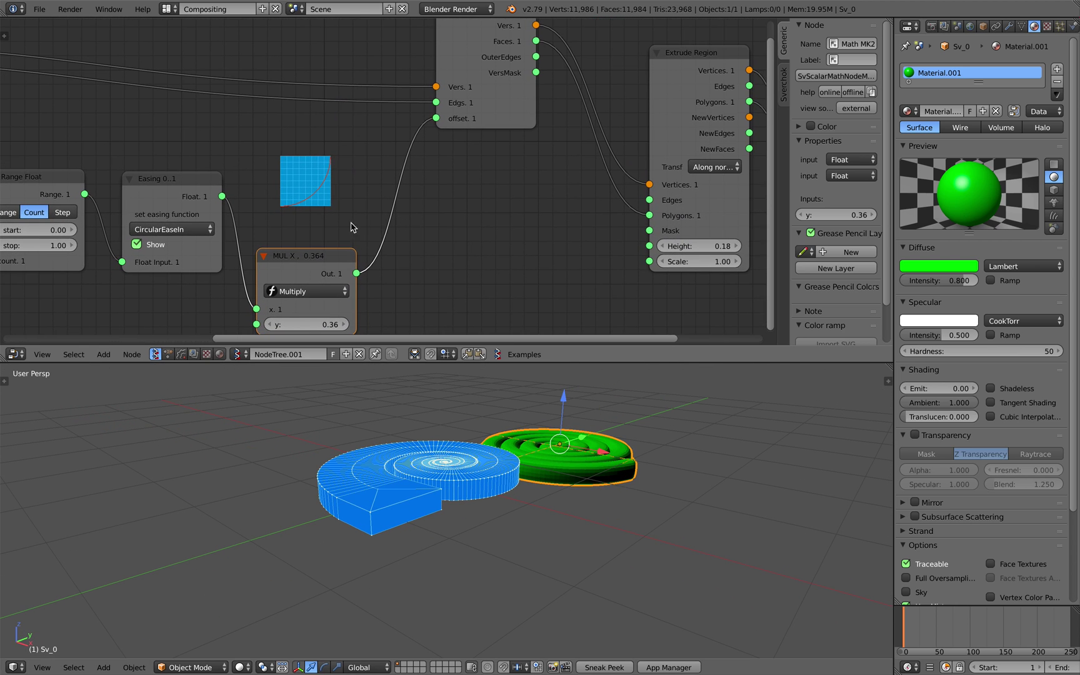
{"action": "middle_click_drag", "start_coordinate": [589, 245], "coordinate": [490, 249]}
{"action": "left_click_drag", "start_coordinate": [585, 250], "coordinate": [624, 250]}
{"action": "middle_click_drag", "start_coordinate": [517, 223], "coordinate": [334, 225]}
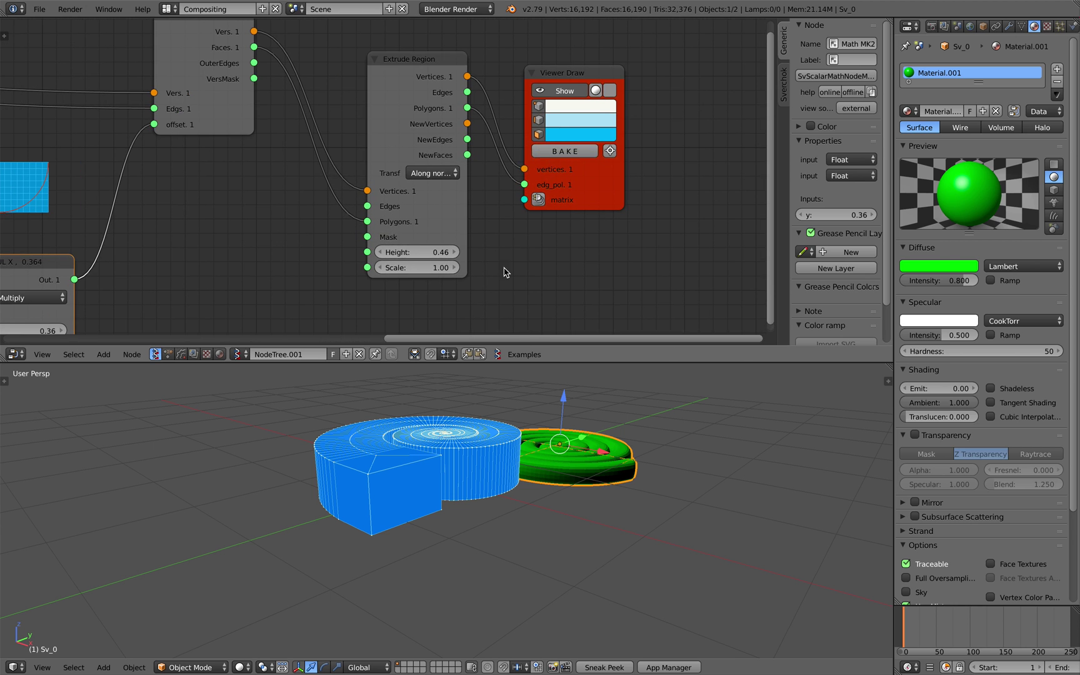
Step: Bake the spiral from Viewer Draw and move the baked mesh along X, beside the blue preview
{"action": "middle_click_drag", "start_coordinate": [504, 272], "coordinate": [520, 309]}
{"action": "left_click", "coordinate": [581, 187]}
{"action": "middle_click_drag", "start_coordinate": [451, 446], "coordinate": [519, 466]}
{"action": "key", "text": "g"}
{"action": "key", "text": "x"}
{"action": "left_click", "coordinate": [562, 456]}
{"action": "middle_click_drag", "start_coordinate": [519, 425], "coordinate": [508, 489]}
{"action": "scroll", "coordinate": [508, 489], "scroll_direction": "up", "scroll_amount": 3}
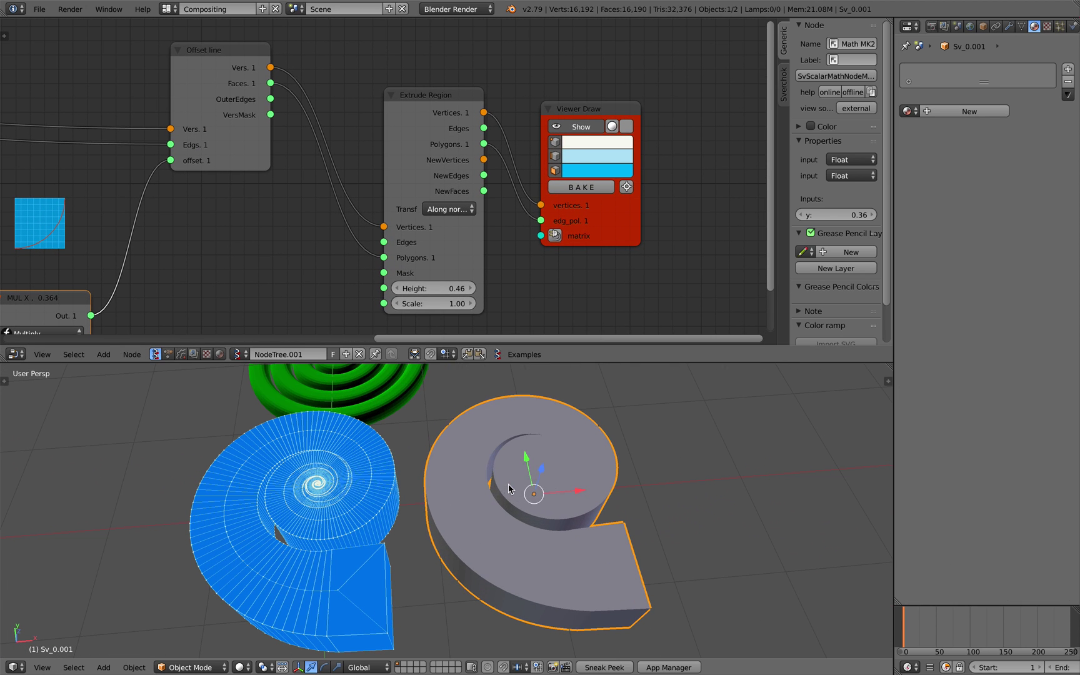
Step: Try a Bevel modifier on the baked spiral with width 0.1620 and 2 segments, comparing the Angle and None limit methods
{"action": "left_click", "coordinate": [1009, 26]}
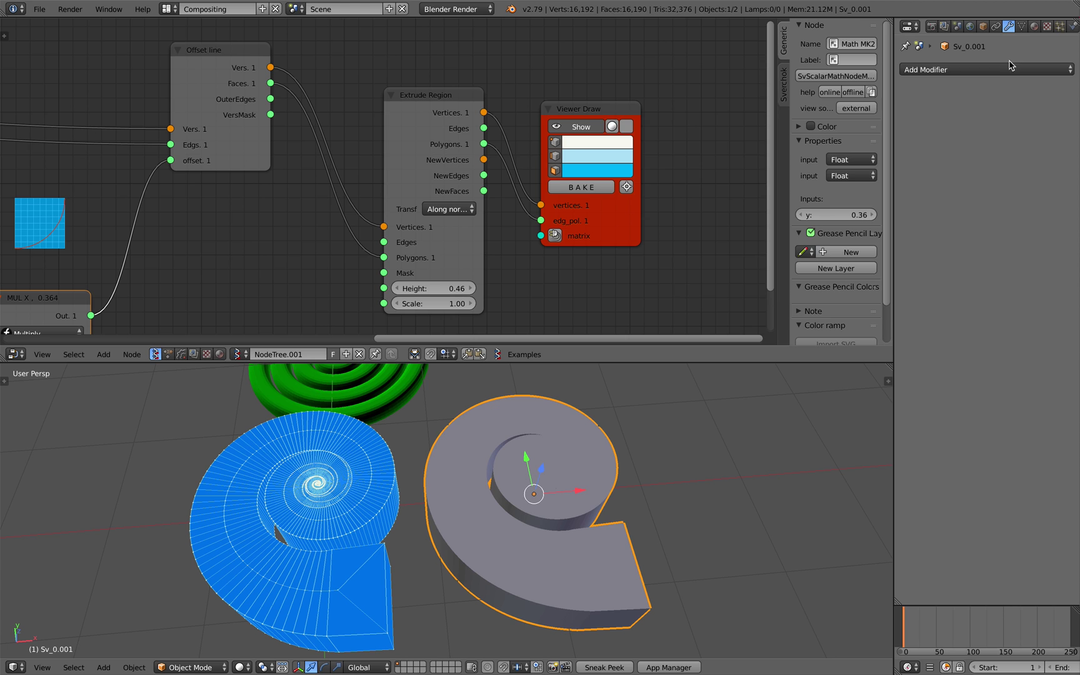
{"action": "left_click", "coordinate": [984, 70]}
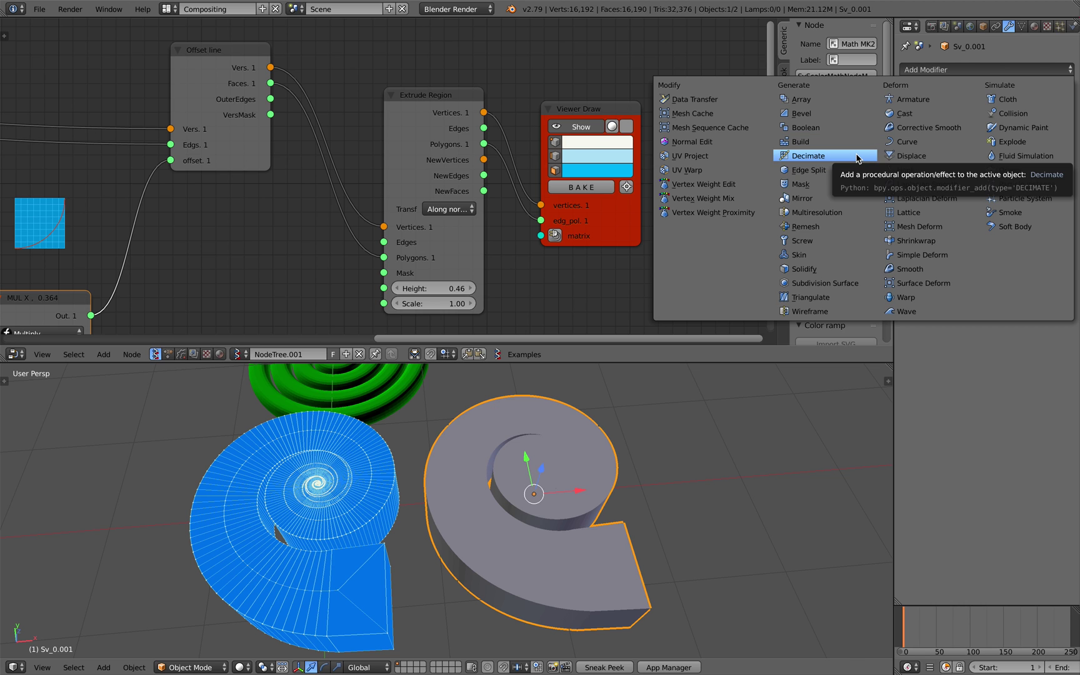
{"action": "left_click", "coordinate": [862, 113]}
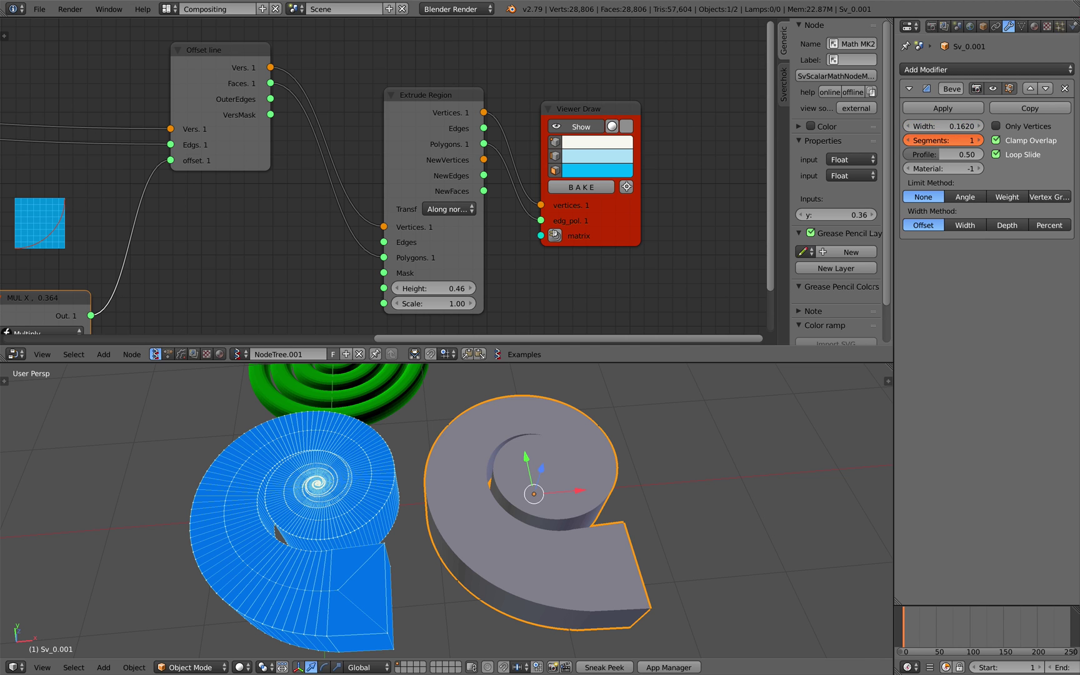
{"action": "left_click", "coordinate": [972, 196]}
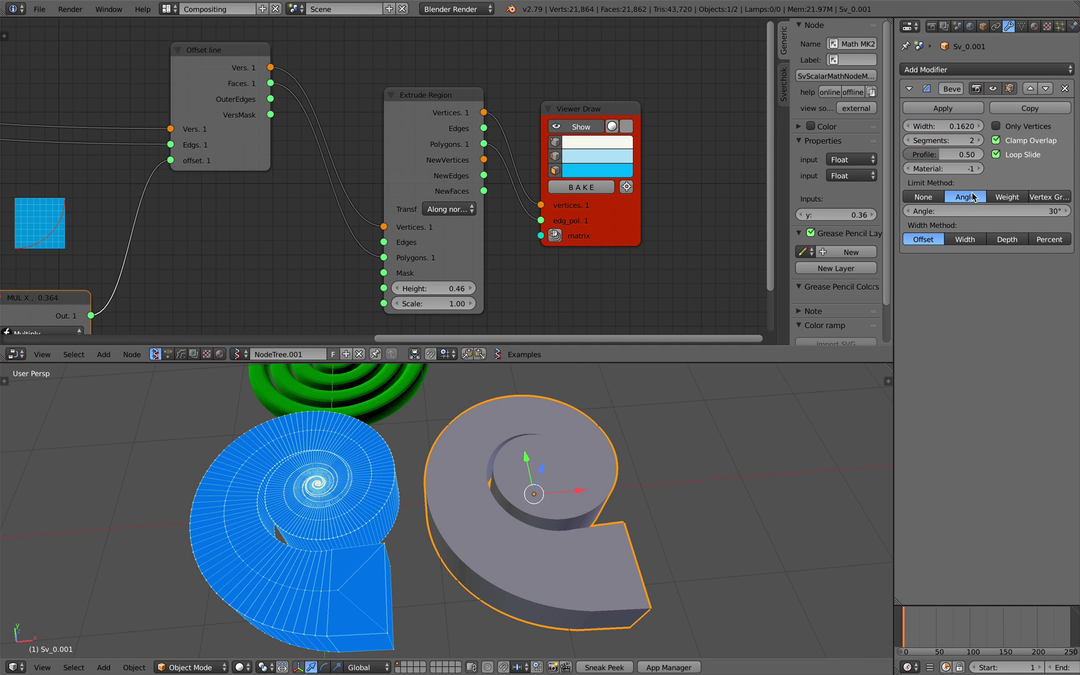
{"action": "left_click", "coordinate": [925, 197]}
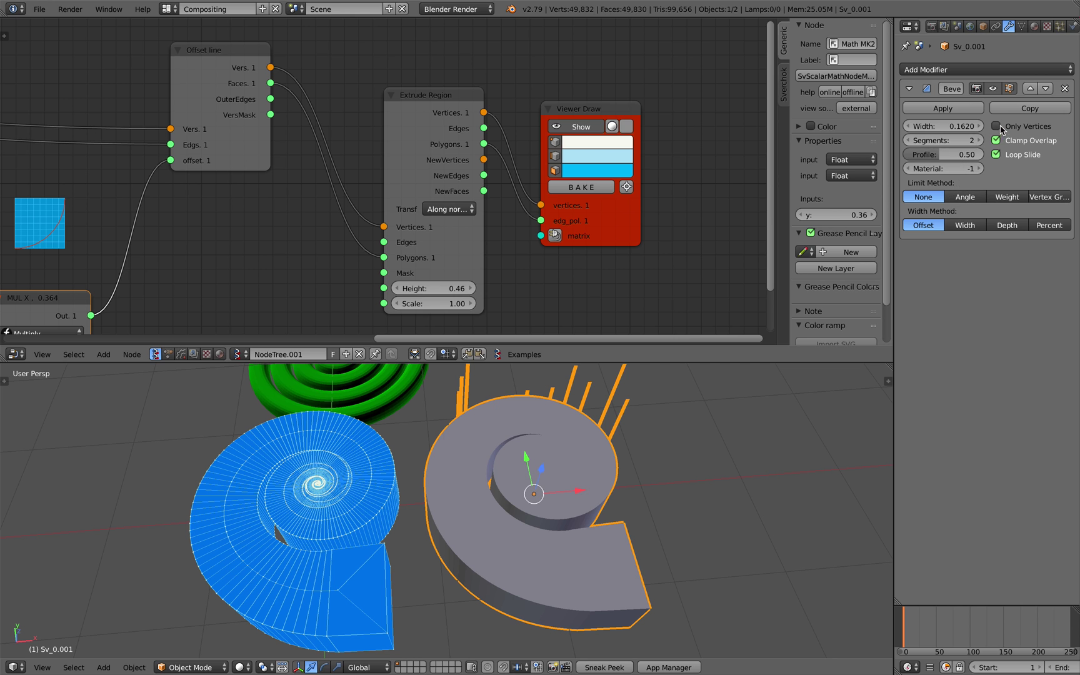
Step: Restrict the bevel to Only Vertices with width 0.2220 and check the baked spiral's mesh in Edit Mode
{"action": "middle_click_drag", "start_coordinate": [650, 504], "coordinate": [555, 477]}
{"action": "key", "text": "Tab"}
{"action": "left_click", "coordinate": [673, 493]}
{"action": "scroll", "coordinate": [623, 502], "scroll_direction": "up", "scroll_amount": 1}
{"action": "key", "text": "Tab"}
{"action": "left_click", "coordinate": [485, 478]}
{"action": "scroll", "coordinate": [485, 478], "scroll_direction": "down", "scroll_amount": 3}
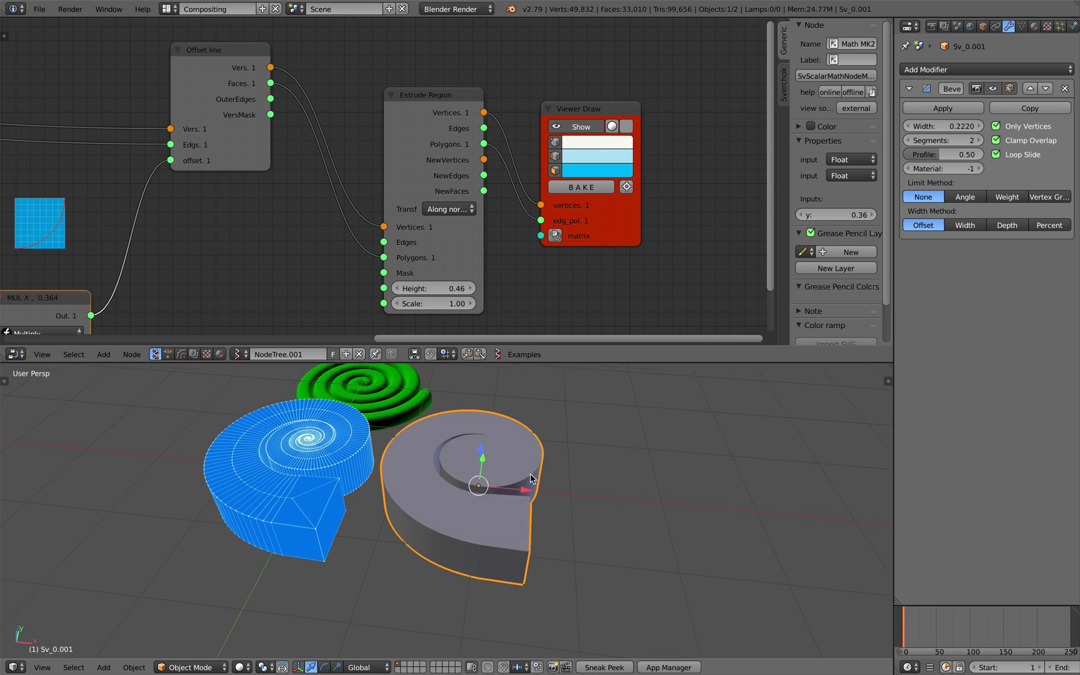
Step: Replace the Bevel modifier on the baked spiral with a Subdivision Surface modifier
{"action": "left_click", "coordinate": [1064, 89]}
{"action": "left_click", "coordinate": [1016, 70]}
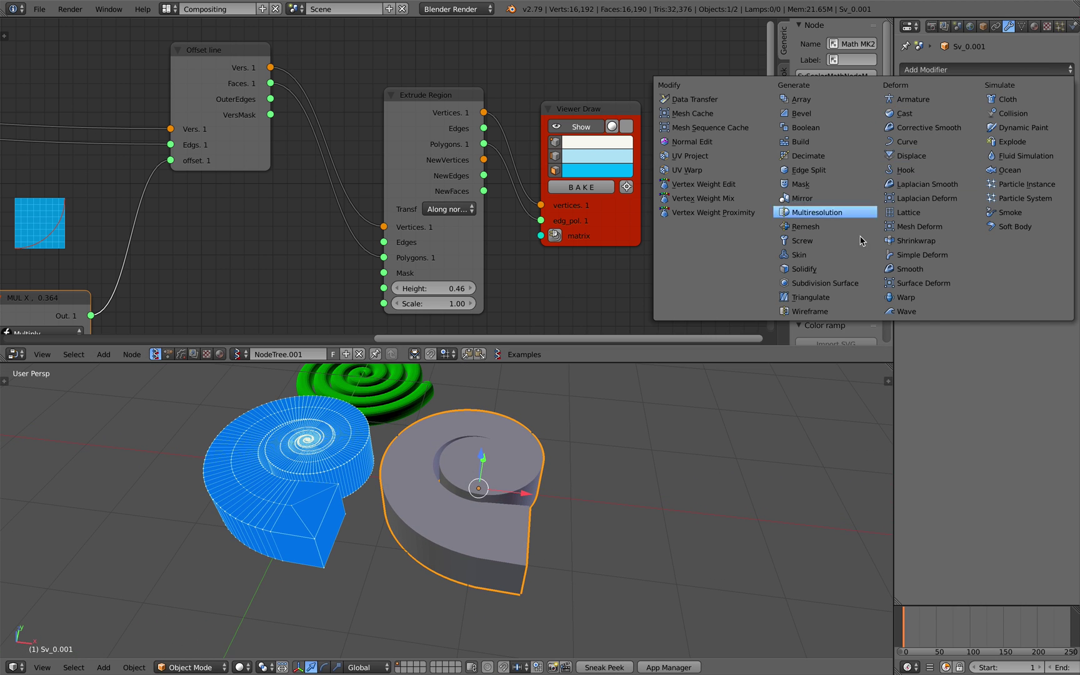
{"action": "left_click", "coordinate": [846, 287]}
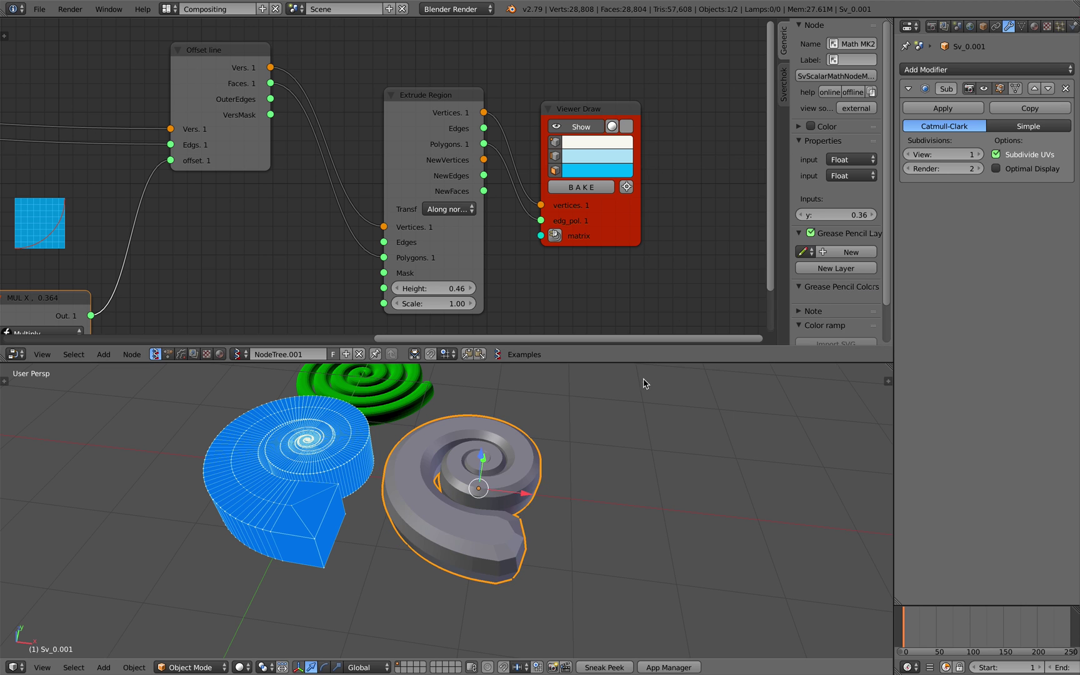
Step: Delete the baked spiral object and save the file over the existing version
{"action": "middle_click_drag", "start_coordinate": [644, 380], "coordinate": [568, 466]}
{"action": "left_click", "coordinate": [505, 455]}
{"action": "key", "text": "ctrl+s"}
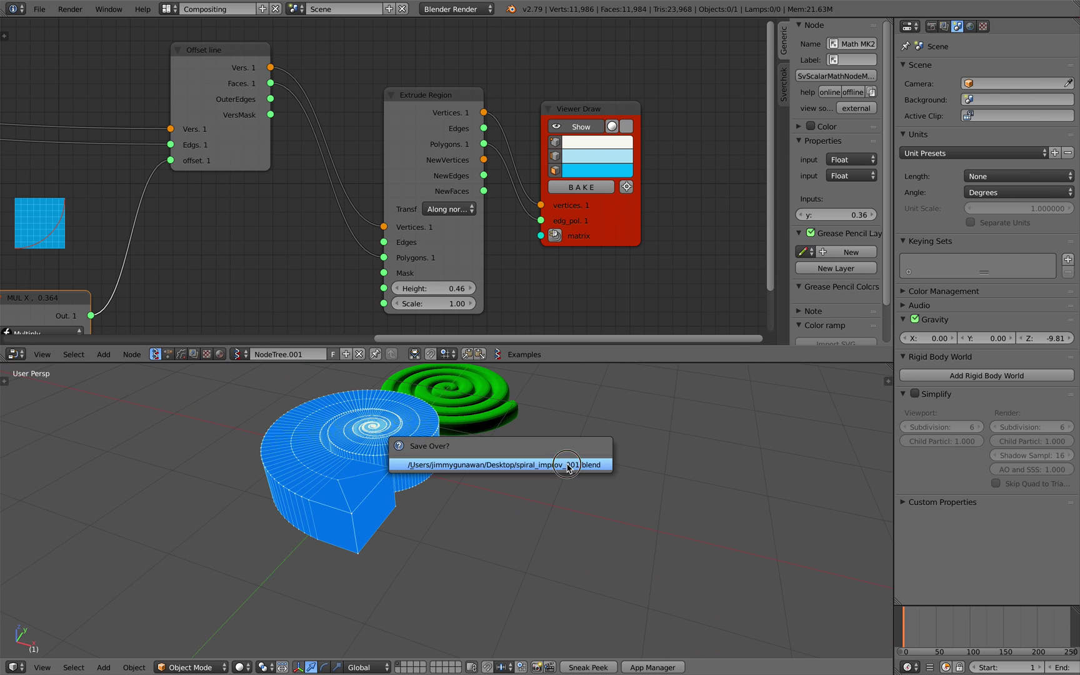
{"action": "left_click", "coordinate": [569, 467]}
Step: Move Extrude Region closer to Offset line and shift Viewer Draw up, freeing space below both nodes
{"action": "scroll", "coordinate": [499, 297], "scroll_direction": "down", "scroll_amount": 1}
{"action": "middle_click_drag", "start_coordinate": [498, 298], "coordinate": [586, 258]}
{"action": "scroll", "coordinate": [586, 258], "scroll_direction": "down", "scroll_amount": 1}
{"action": "middle_click_drag", "start_coordinate": [499, 452], "coordinate": [451, 434]}
{"action": "scroll", "coordinate": [520, 224], "scroll_direction": "down", "scroll_amount": 1}
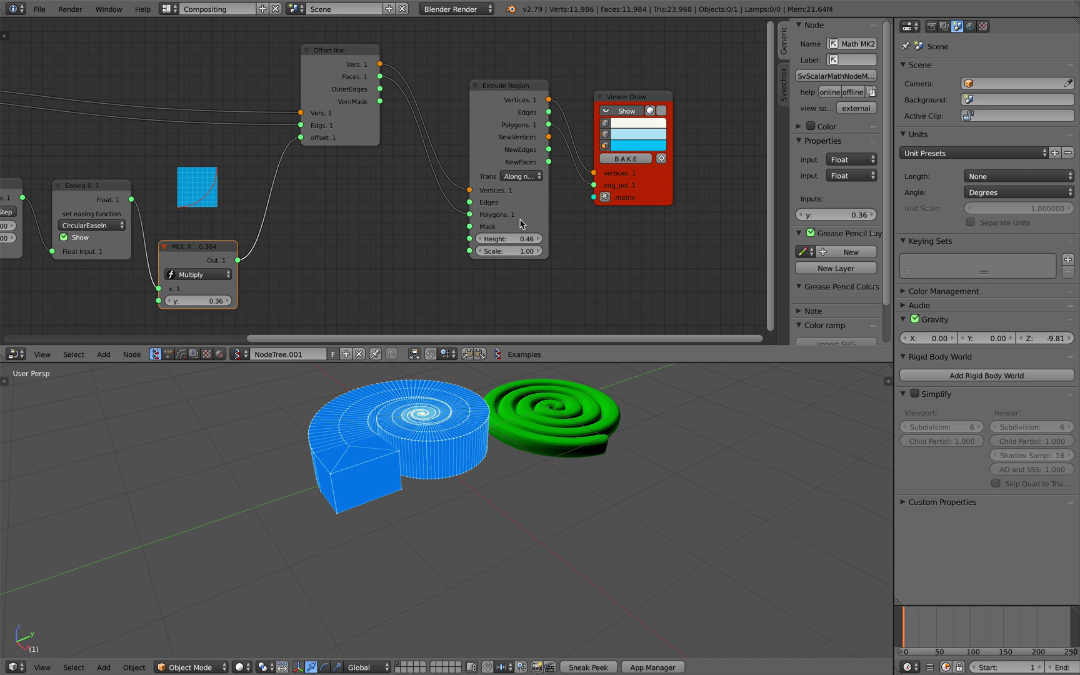
{"action": "middle_click_drag", "start_coordinate": [520, 219], "coordinate": [515, 234]}
{"action": "left_click_drag", "start_coordinate": [497, 116], "coordinate": [468, 92]}
{"action": "middle_click_drag", "start_coordinate": [488, 108], "coordinate": [503, 100]}
{"action": "left_click_drag", "start_coordinate": [657, 189], "coordinate": [664, 174]}
Step: Add a Polyline Viewer MK1 node below Viewer Draw
{"action": "scroll", "coordinate": [605, 178], "scroll_direction": "down", "scroll_amount": 1}
{"action": "key", "text": "shift+a"}
{"action": "left_click", "coordinate": [574, 210]}
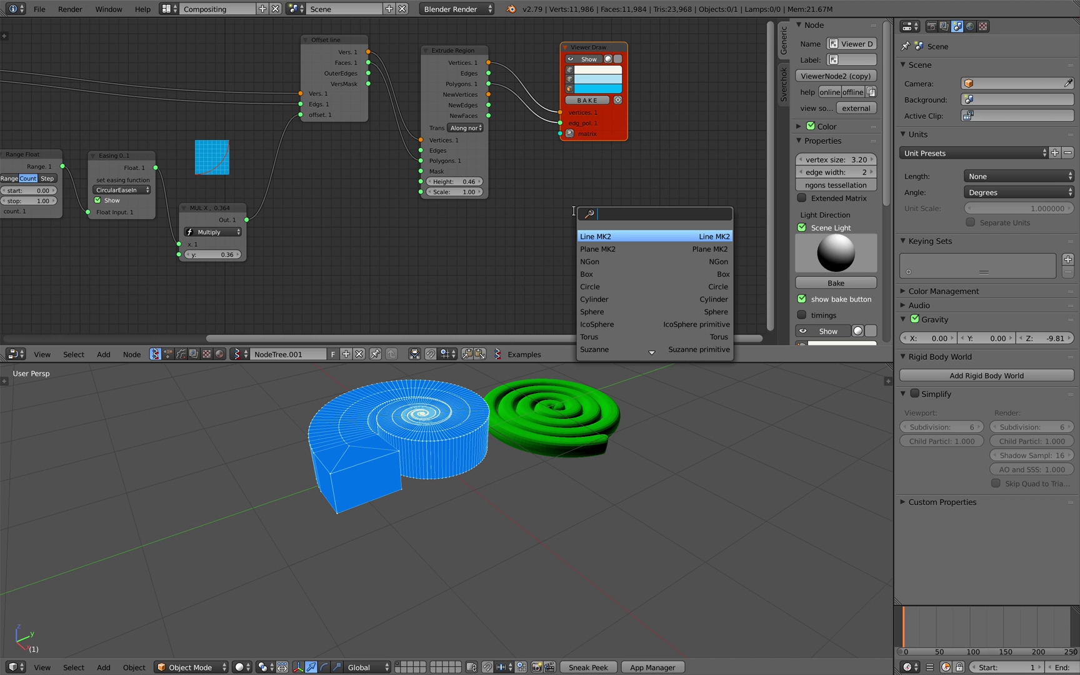
{"action": "type", "text": "polyline"}
{"action": "key", "text": "Return"}
{"action": "left_click", "coordinate": [576, 215]}
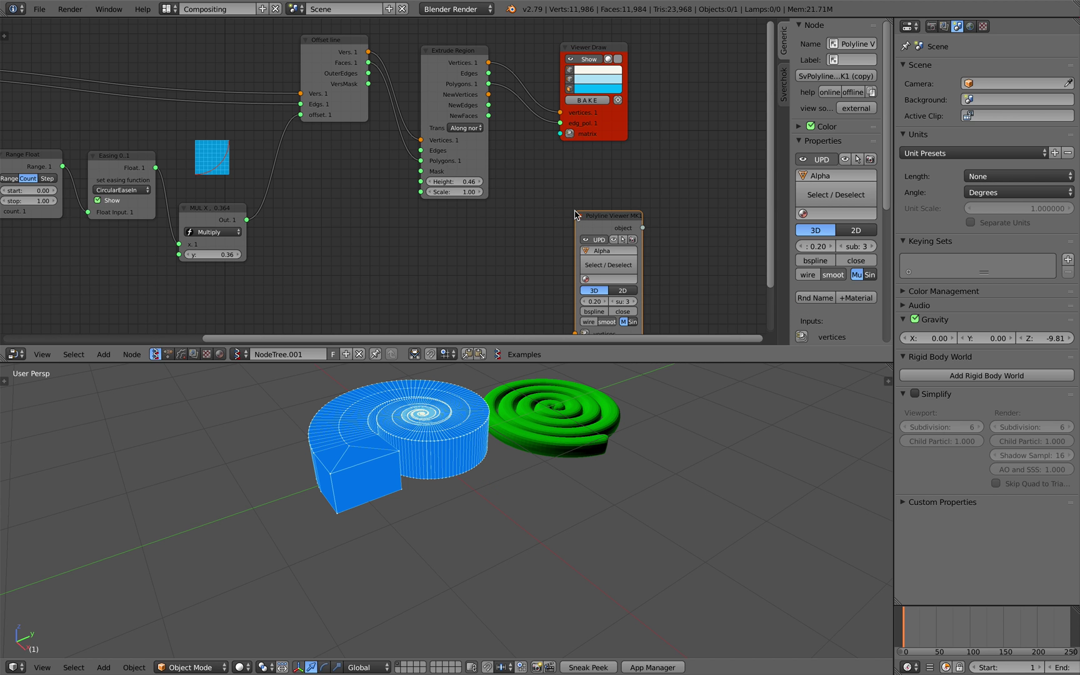
Step: Link the Spiral node's Vertices output to Polyline Viewer's vertices input, and move the viewer beneath Offset line and Extrude Region
{"action": "scroll", "coordinate": [455, 149], "scroll_direction": "down", "scroll_amount": 2}
{"action": "left_click", "coordinate": [358, 54]}
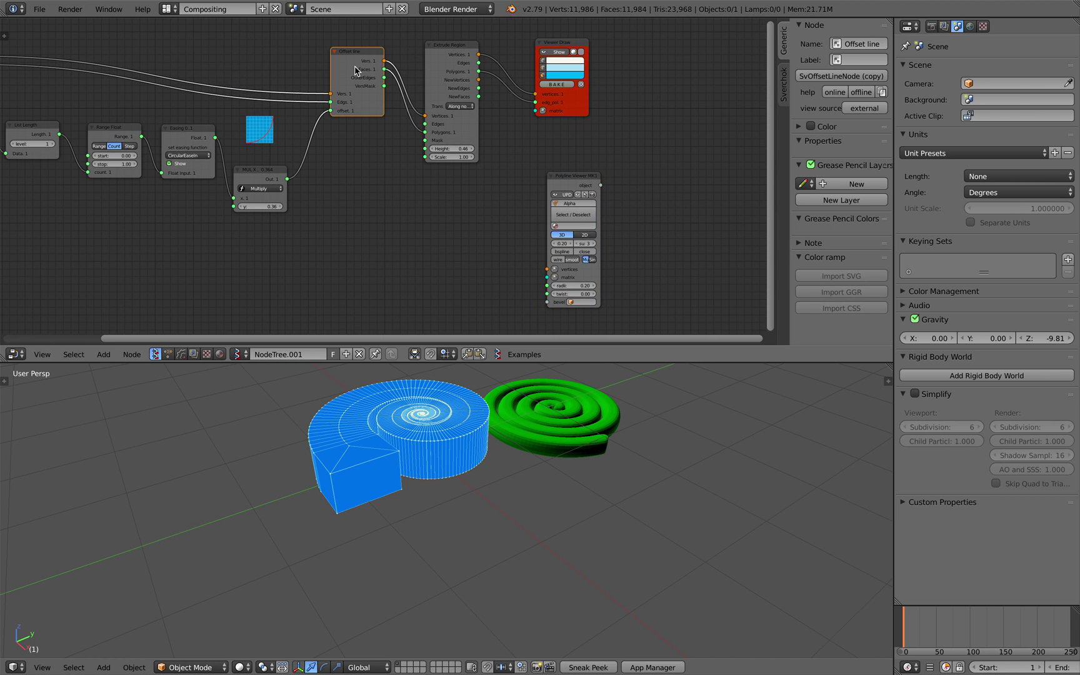
{"action": "key", "text": "Home"}
{"action": "left_click_drag", "start_coordinate": [81, 53], "coordinate": [482, 244]}
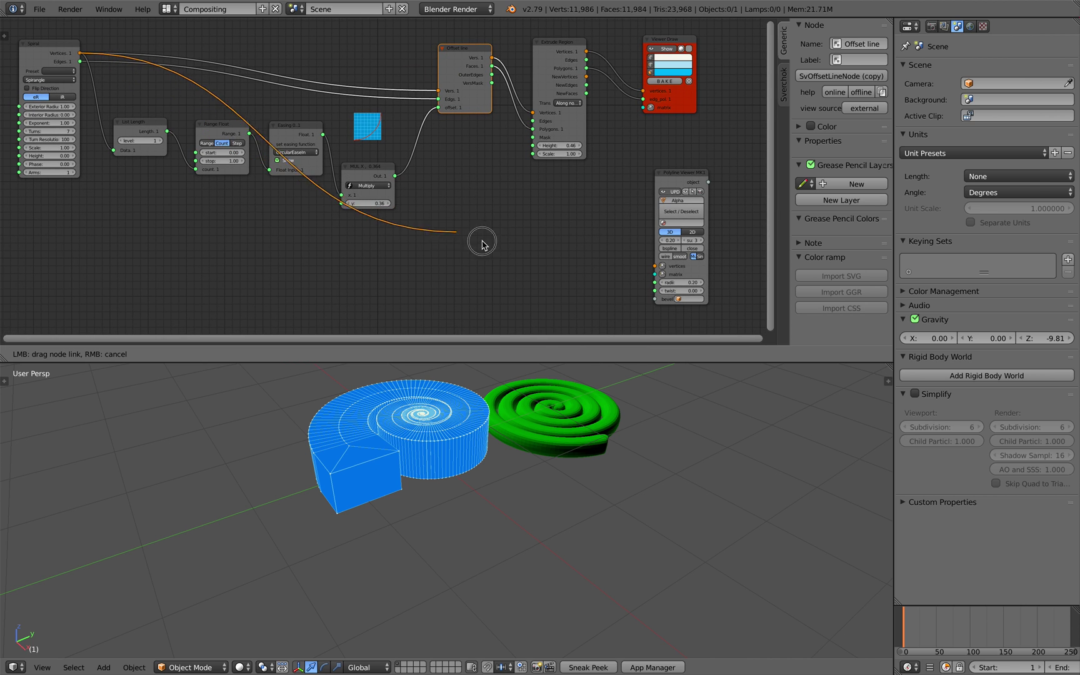
{"action": "left_click_drag", "start_coordinate": [654, 261], "coordinate": [654, 266]}
{"action": "left_click_drag", "start_coordinate": [664, 174], "coordinate": [497, 180]}
{"action": "scroll", "coordinate": [497, 181], "scroll_direction": "up", "scroll_amount": 2}
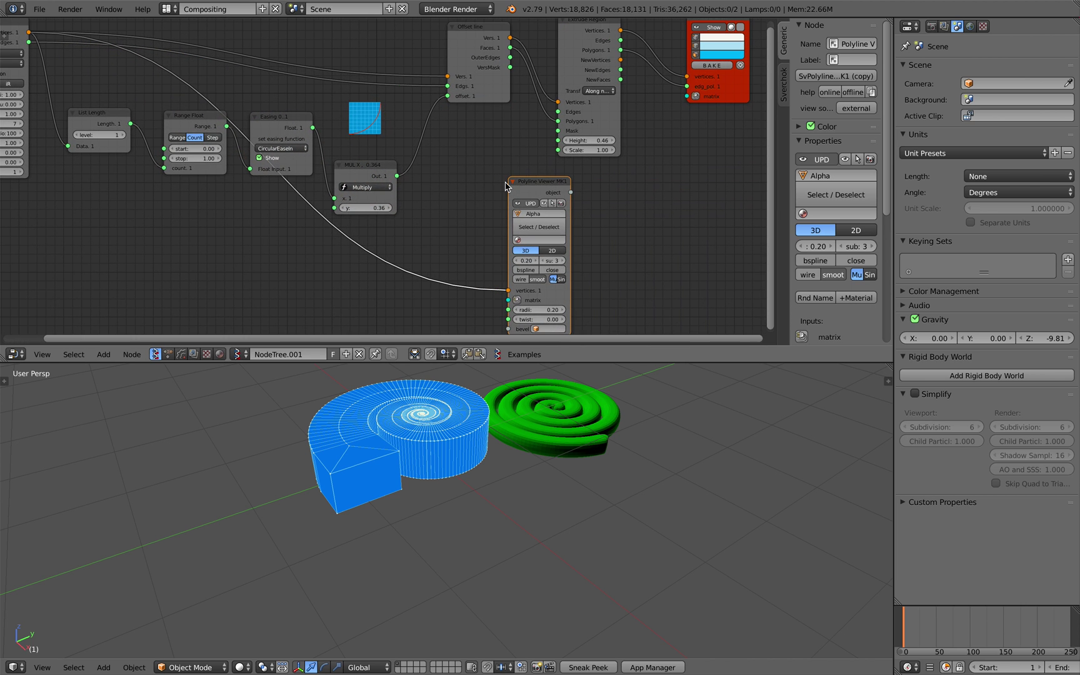
Step: Add a Matrix in node linked to Viewer Draw's matrix input and set its X location to 3.36
{"action": "middle_click_drag", "start_coordinate": [443, 408], "coordinate": [456, 419]}
{"action": "middle_click_drag", "start_coordinate": [703, 92], "coordinate": [632, 128]}
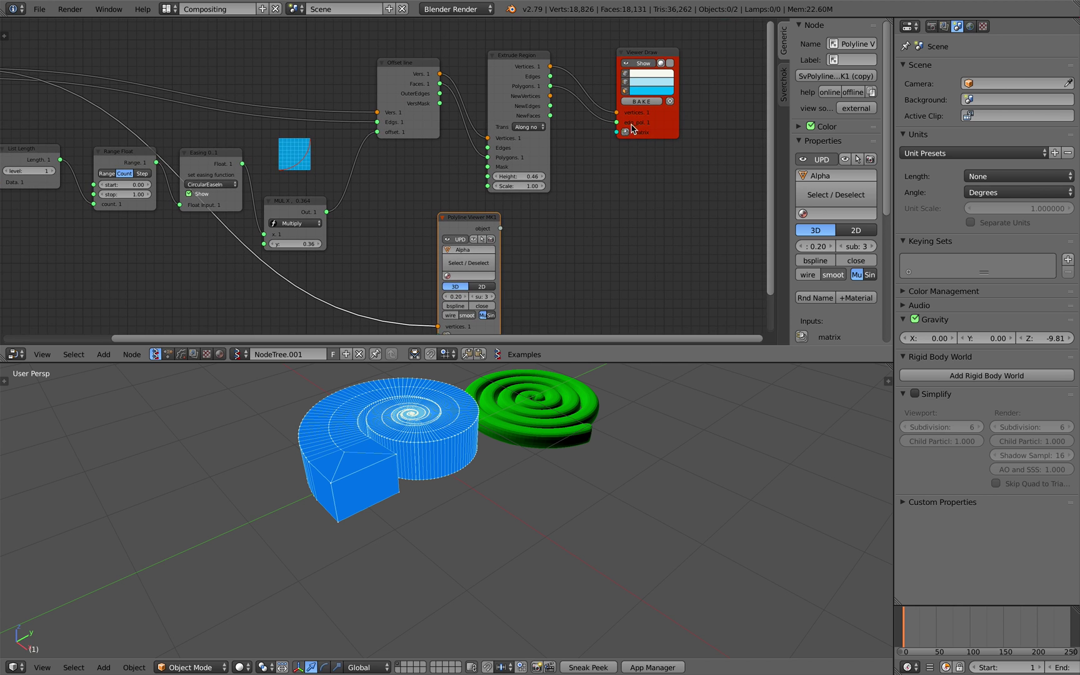
{"action": "left_click", "coordinate": [624, 131]}
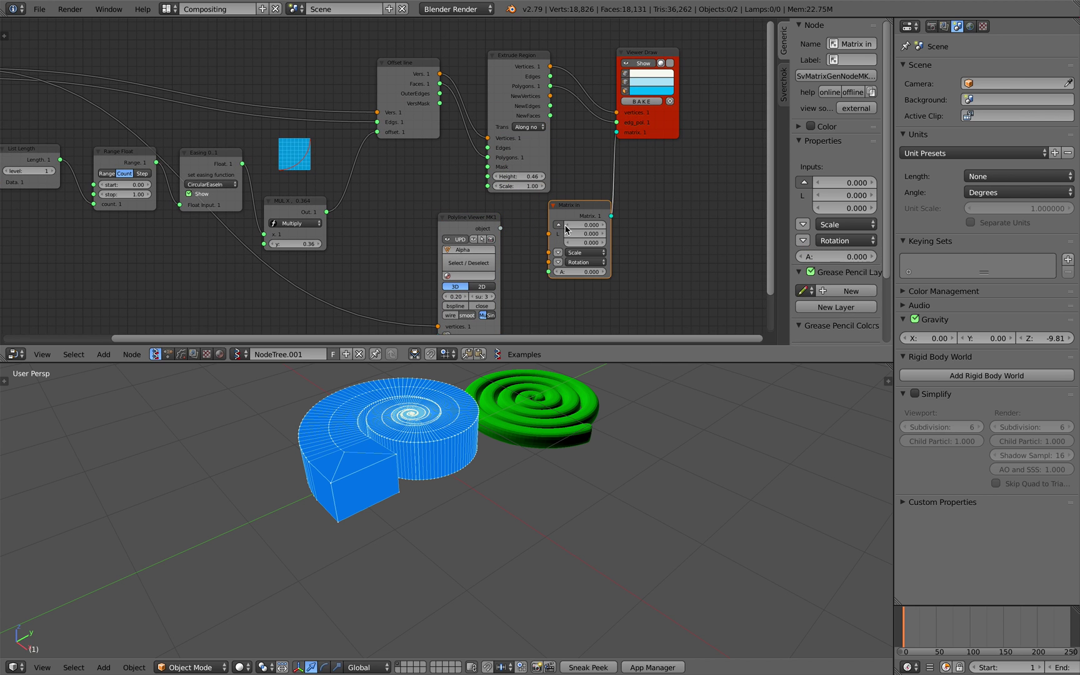
{"action": "left_click_drag", "start_coordinate": [584, 226], "coordinate": [625, 226]}
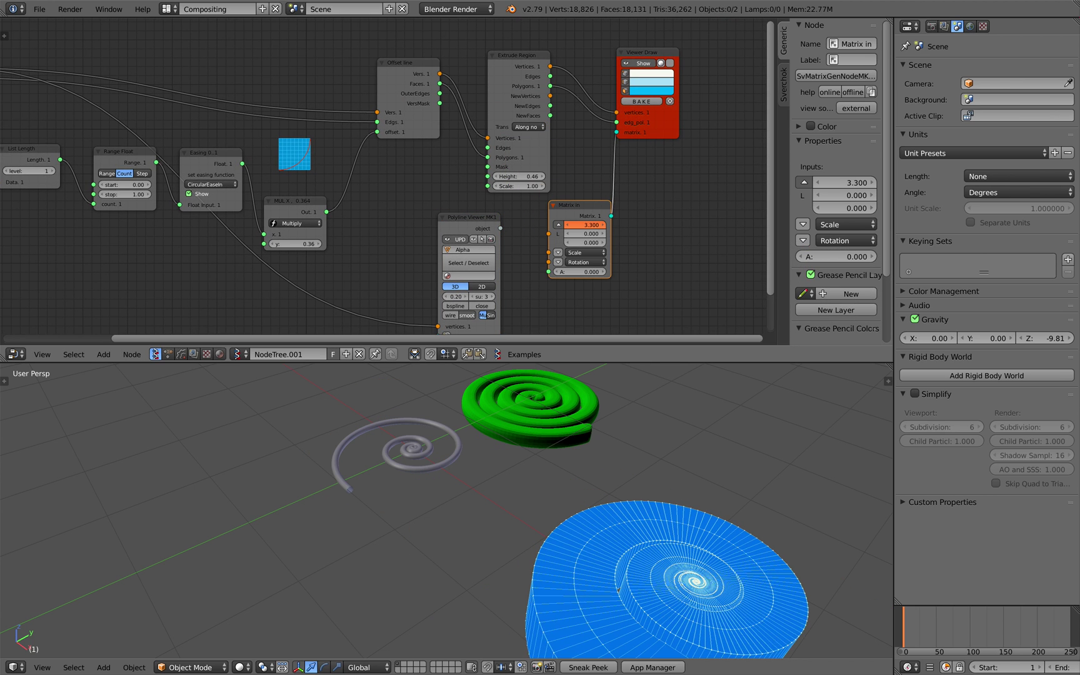
{"action": "left_click_drag", "start_coordinate": [585, 225], "coordinate": [590, 224]}
{"action": "middle_click_drag", "start_coordinate": [454, 390], "coordinate": [422, 427]}
Step: Link the Multiply node's output to Polyline Viewer's radius input as well
{"action": "middle_click_drag", "start_coordinate": [374, 248], "coordinate": [410, 175]}
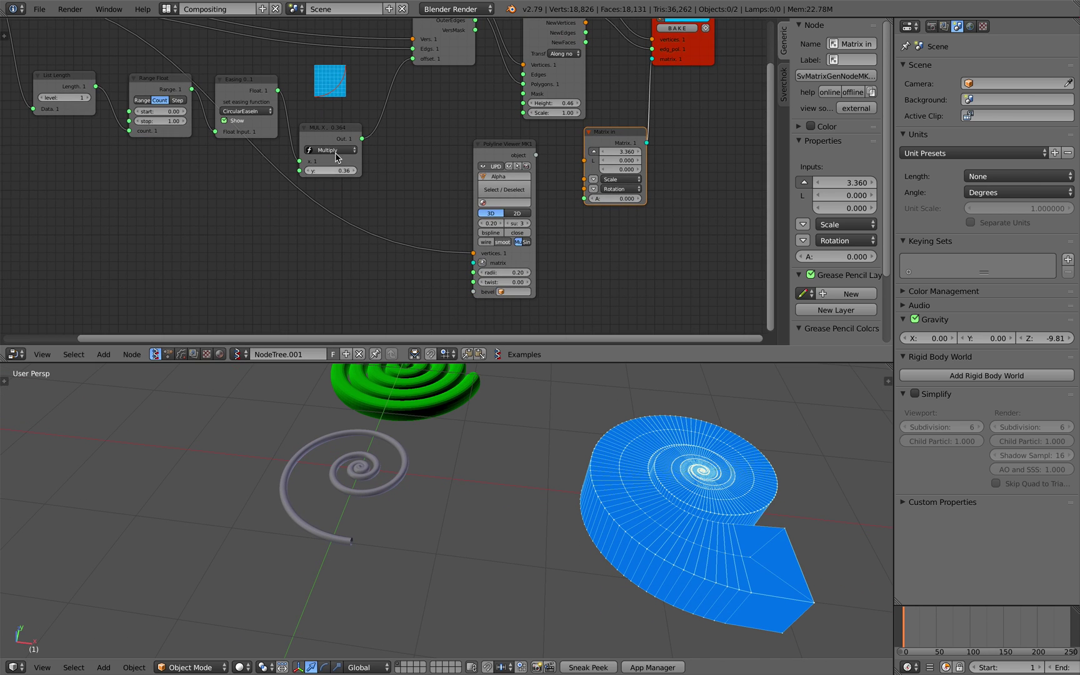
{"action": "middle_click_drag", "start_coordinate": [336, 156], "coordinate": [396, 166]}
{"action": "left_click_drag", "start_coordinate": [423, 148], "coordinate": [431, 160]}
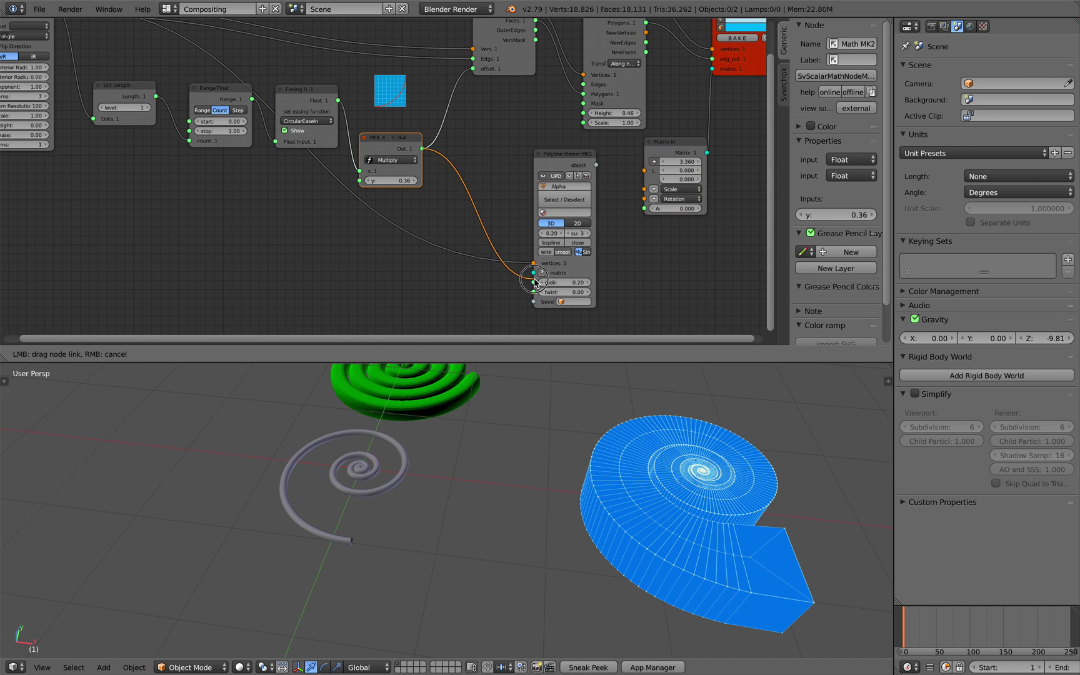
{"action": "left_click_drag", "start_coordinate": [532, 289], "coordinate": [534, 283]}
{"action": "middle_click_drag", "start_coordinate": [494, 465], "coordinate": [497, 387]}
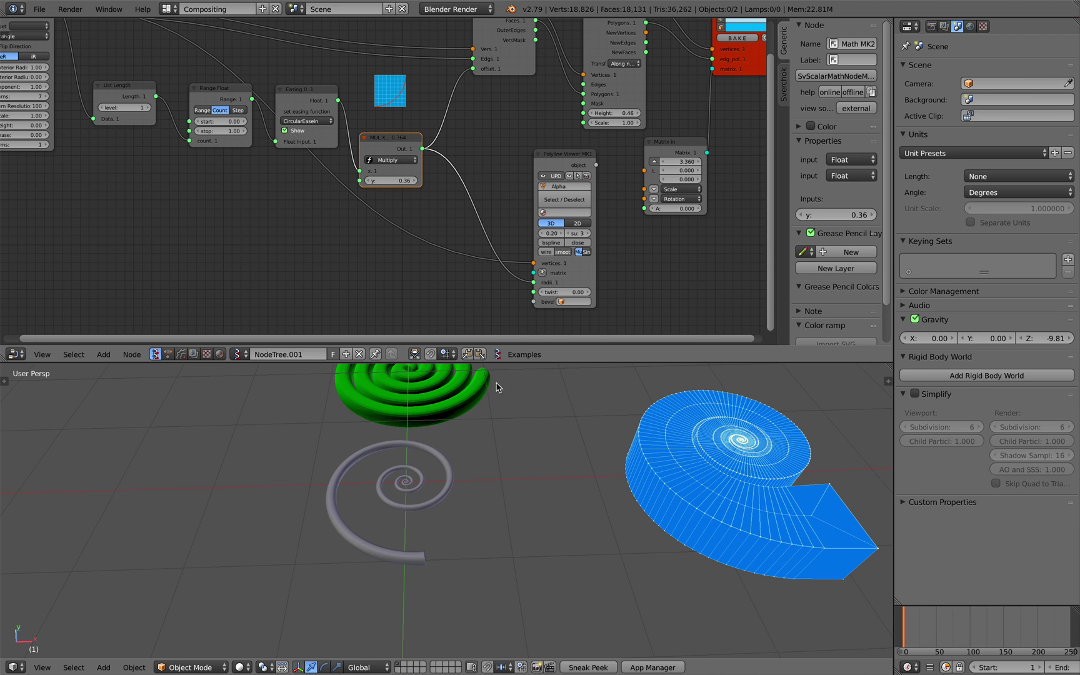
Step: Set the Multiply node's y value to 2.09 and save the file over the existing version
{"action": "left_click_drag", "start_coordinate": [403, 181], "coordinate": [510, 182]}
{"action": "middle_click_drag", "start_coordinate": [515, 552], "coordinate": [539, 468]}
{"action": "key", "text": "ctrl+s"}
{"action": "left_click", "coordinate": [554, 550]}
{"action": "scroll", "coordinate": [501, 543], "scroll_direction": "up", "scroll_amount": 4}
{"action": "left_click", "coordinate": [480, 538]}
{"action": "scroll", "coordinate": [483, 531], "scroll_direction": "down", "scroll_amount": 3}
{"action": "scroll", "coordinate": [327, 164], "scroll_direction": "down", "scroll_amount": 3}
Step: Disconnect Multiply from Offset line and link the Easing 0..1 output directly to Offset line's offset input
{"action": "middle_click_drag", "start_coordinate": [325, 183], "coordinate": [302, 239]}
{"action": "middle_click_drag", "start_coordinate": [505, 191], "coordinate": [419, 164]}
{"action": "scroll", "coordinate": [420, 164], "scroll_direction": "up", "scroll_amount": 3}
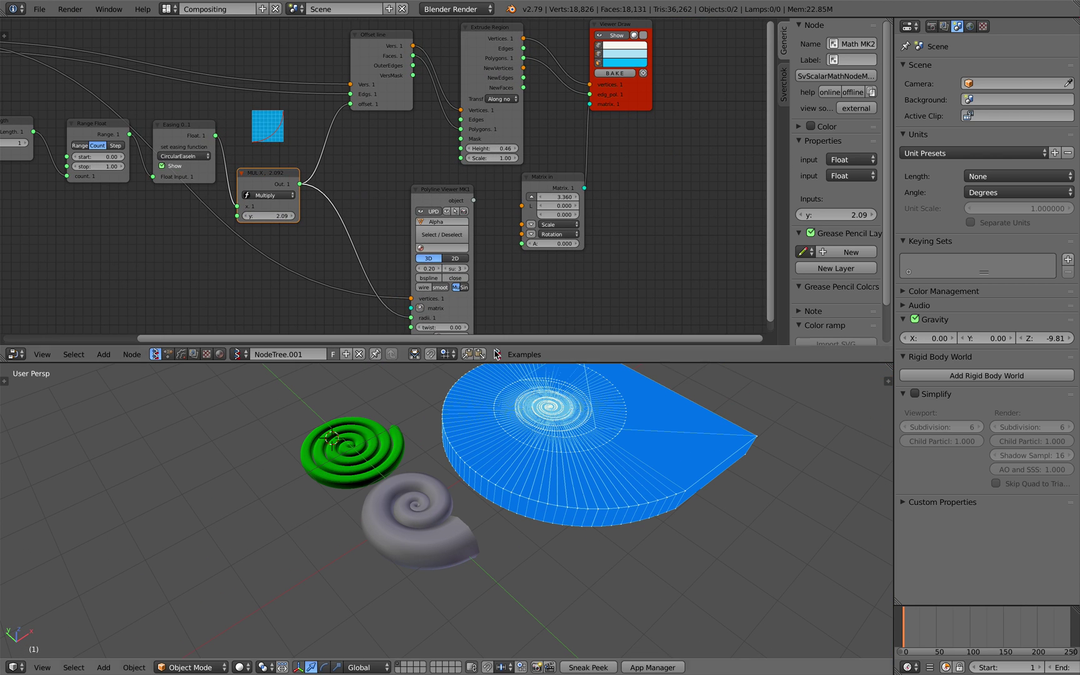
{"action": "scroll", "coordinate": [354, 220], "scroll_direction": "up", "scroll_amount": 2}
{"action": "middle_click_drag", "start_coordinate": [299, 215], "coordinate": [331, 206]}
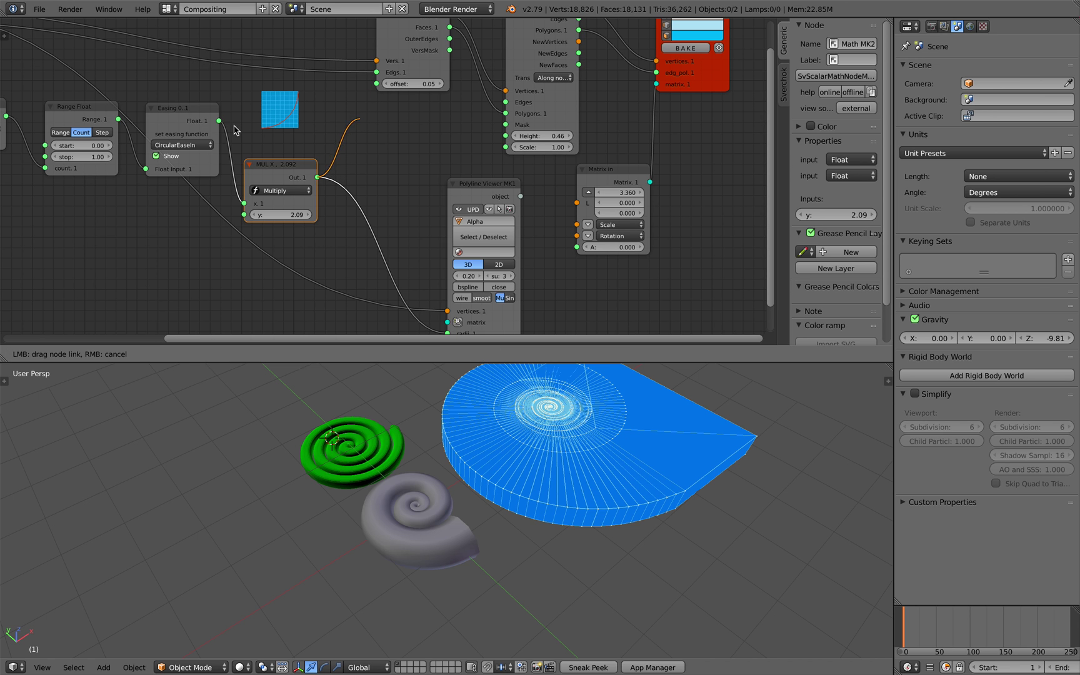
{"action": "left_click_drag", "start_coordinate": [235, 130], "coordinate": [377, 84]}
{"action": "scroll", "coordinate": [547, 423], "scroll_direction": "up", "scroll_amount": 2}
{"action": "middle_click_drag", "start_coordinate": [547, 423], "coordinate": [495, 461]}
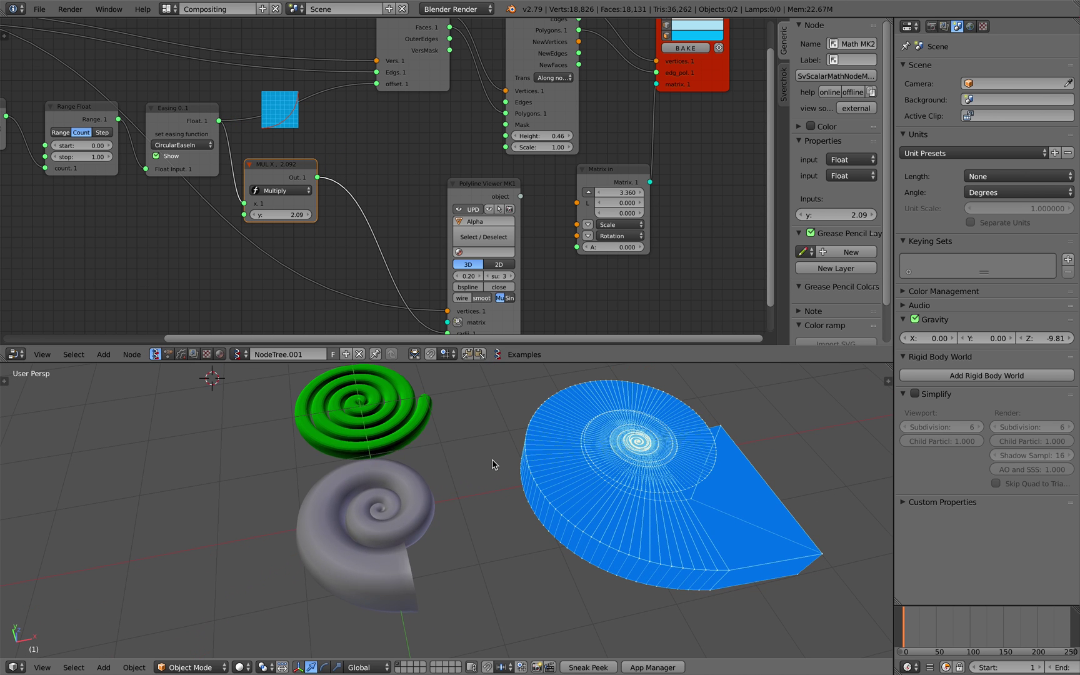
Step: Save the file over the existing version
{"action": "middle_click_drag", "start_coordinate": [231, 164], "coordinate": [301, 174]}
{"action": "scroll", "coordinate": [570, 490], "scroll_direction": "down", "scroll_amount": 2}
{"action": "middle_click_drag", "start_coordinate": [571, 490], "coordinate": [535, 512]}
{"action": "key", "text": "ctrl+s"}
{"action": "left_click", "coordinate": [535, 511]}
{"action": "mouse_move", "coordinate": [487, 456]}
{"action": "middle_mouse_down"}
{"action": "mouse_move", "coordinate": [544, 454]}
{"action": "mouse_move", "coordinate": [540, 467]}
{"action": "mouse_move", "coordinate": [471, 467]}
{"action": "middle_mouse_up"}
Step: Move the Spiral node slightly farther away from List Length
{"action": "scroll", "coordinate": [540, 466], "scroll_direction": "down", "scroll_amount": 2}
{"action": "scroll", "coordinate": [515, 469], "scroll_direction": "up", "scroll_amount": 2}
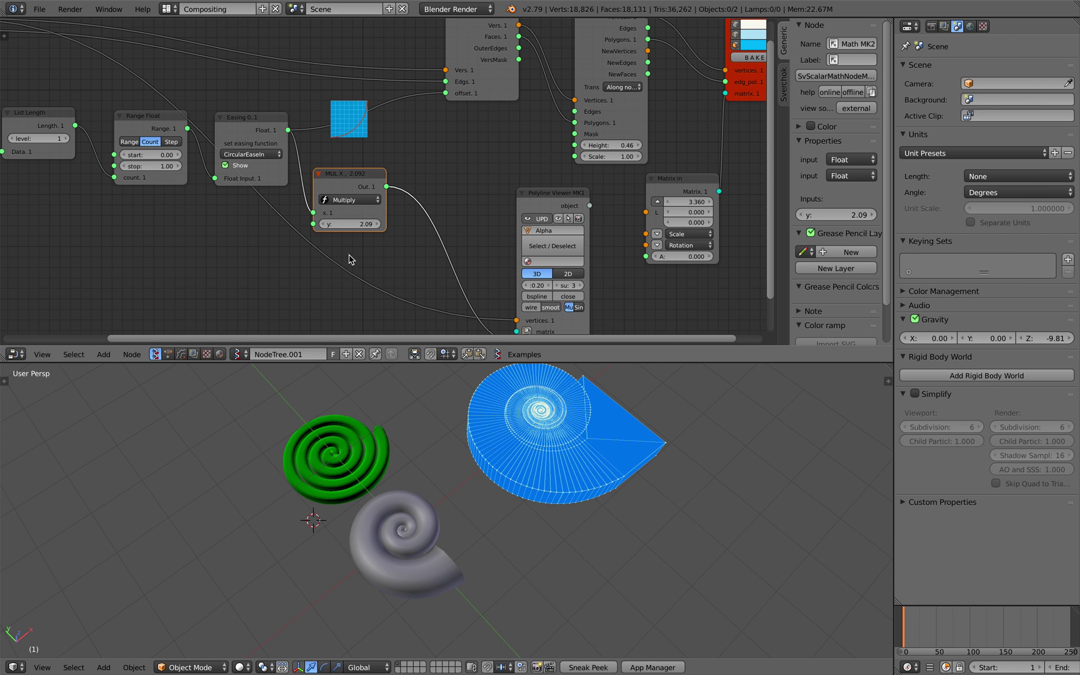
{"action": "middle_click_drag", "start_coordinate": [227, 197], "coordinate": [363, 199]}
{"action": "scroll", "coordinate": [363, 199], "scroll_direction": "down", "scroll_amount": 3}
{"action": "middle_click_drag", "start_coordinate": [178, 191], "coordinate": [176, 217]}
{"action": "left_click_drag", "start_coordinate": [112, 86], "coordinate": [96, 82]}
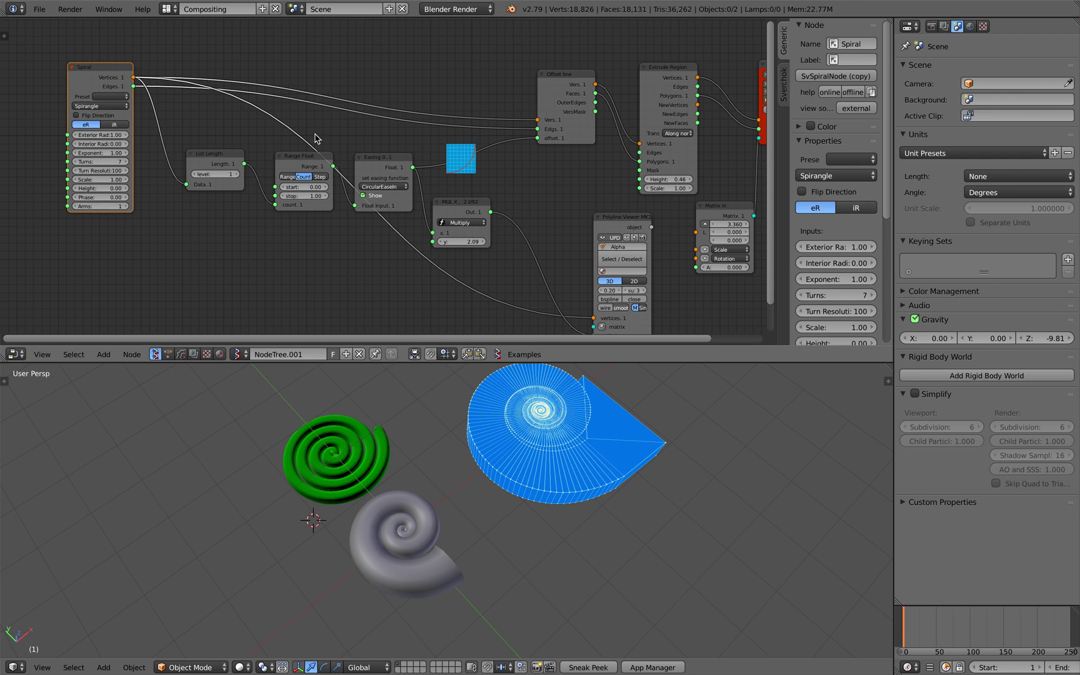
Step: Save the file and examine the node tree and the grey tapered shell's coils up close from different angles
{"action": "mouse_move", "coordinate": [311, 137]}
{"action": "middle_mouse_down"}
{"action": "mouse_move", "coordinate": [270, 132]}
{"action": "mouse_move", "coordinate": [237, 106]}
{"action": "middle_mouse_up"}
{"action": "scroll", "coordinate": [270, 128], "scroll_direction": "down", "scroll_amount": 1}
{"action": "middle_click_drag", "start_coordinate": [134, 95], "coordinate": [147, 98]}
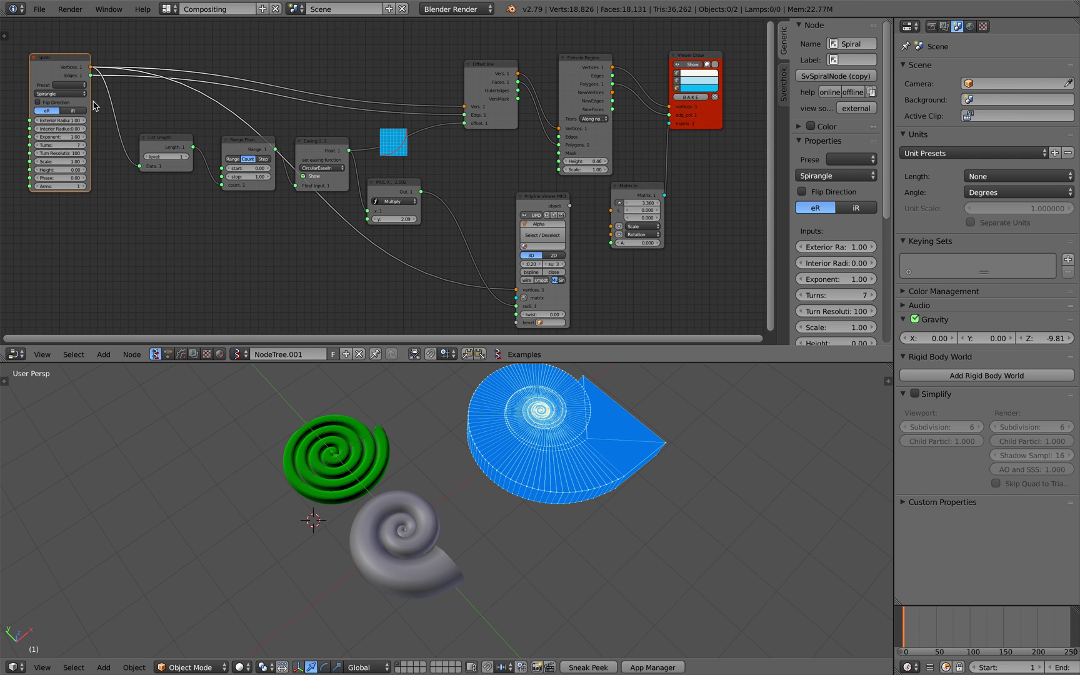
{"action": "middle_click_drag", "start_coordinate": [321, 455], "coordinate": [335, 424]}
{"action": "key", "text": "ctrl+s"}
{"action": "left_click", "coordinate": [334, 431]}
{"action": "scroll", "coordinate": [348, 461], "scroll_direction": "up", "scroll_amount": 3}
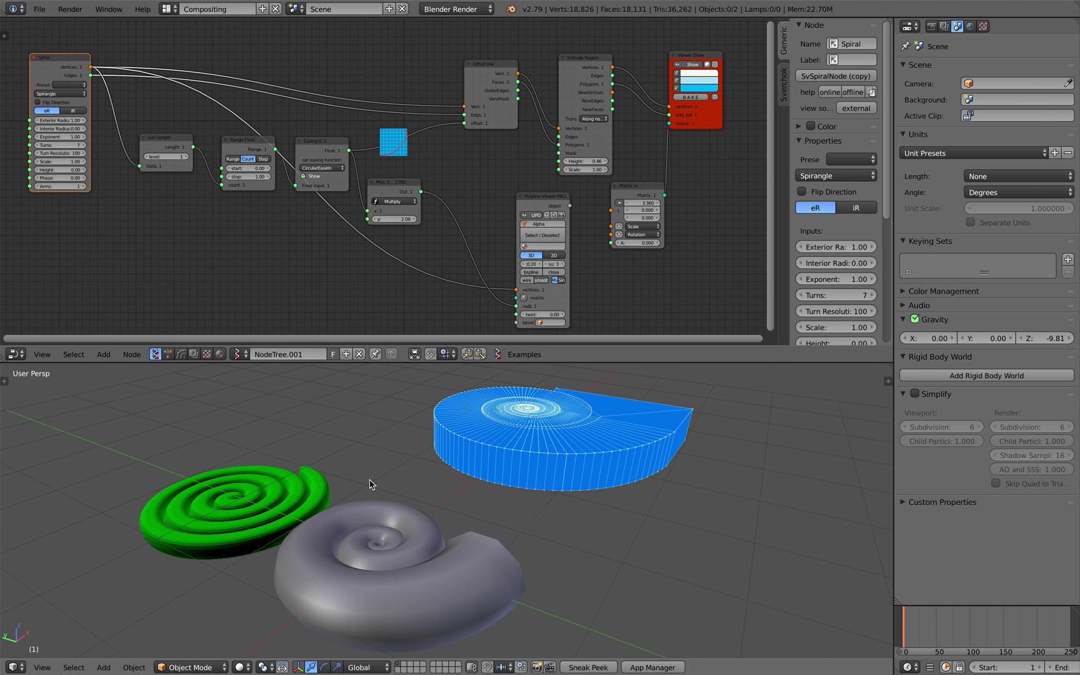
{"action": "mouse_move", "coordinate": [371, 484]}
{"action": "middle_mouse_down"}
{"action": "mouse_move", "coordinate": [339, 504]}
{"action": "mouse_move", "coordinate": [381, 515]}
{"action": "mouse_move", "coordinate": [383, 500]}
{"action": "middle_mouse_up"}
{"action": "key", "text": "ctrl+s"}
{"action": "left_click", "coordinate": [339, 505]}
{"action": "key", "text": "ctrl+s"}
{"action": "scroll", "coordinate": [394, 500], "scroll_direction": "up", "scroll_amount": 4}
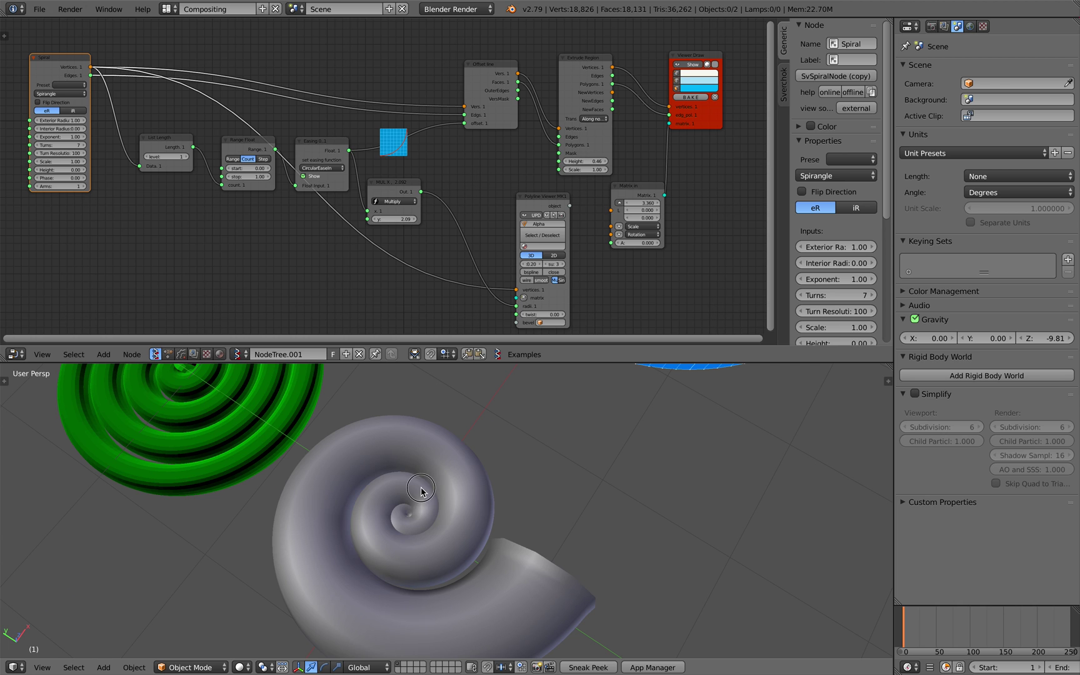
{"action": "scroll", "coordinate": [287, 245], "scroll_direction": "down", "scroll_amount": 2}
{"action": "key", "text": "shift+a"}
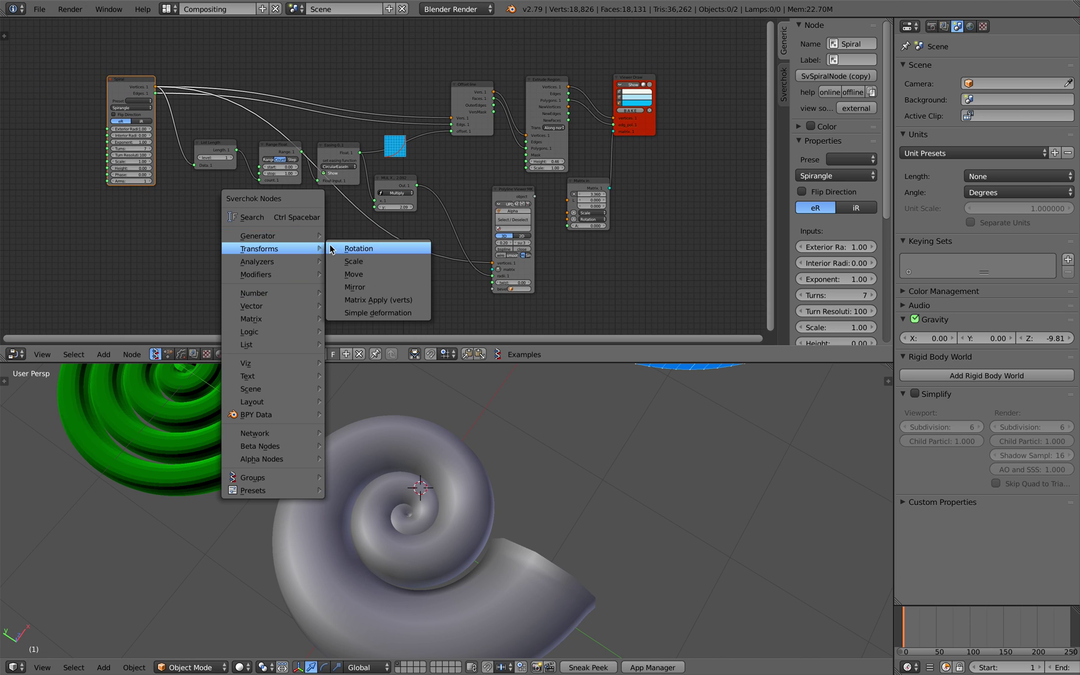
Step: Save the file again, place the 3D cursor on the grey shell, and compare the green, grey and blue spirals from above
{"action": "middle_click_drag", "start_coordinate": [436, 461], "coordinate": [474, 467]}
{"action": "scroll", "coordinate": [425, 445], "scroll_direction": "down", "scroll_amount": 2}
{"action": "key", "text": "ctrl+s"}
{"action": "left_click", "coordinate": [467, 492]}
{"action": "scroll", "coordinate": [470, 490], "scroll_direction": "down", "scroll_amount": 2}
{"action": "scroll", "coordinate": [480, 401], "scroll_direction": "down", "scroll_amount": 3}
{"action": "scroll", "coordinate": [583, 210], "scroll_direction": "up", "scroll_amount": 3}
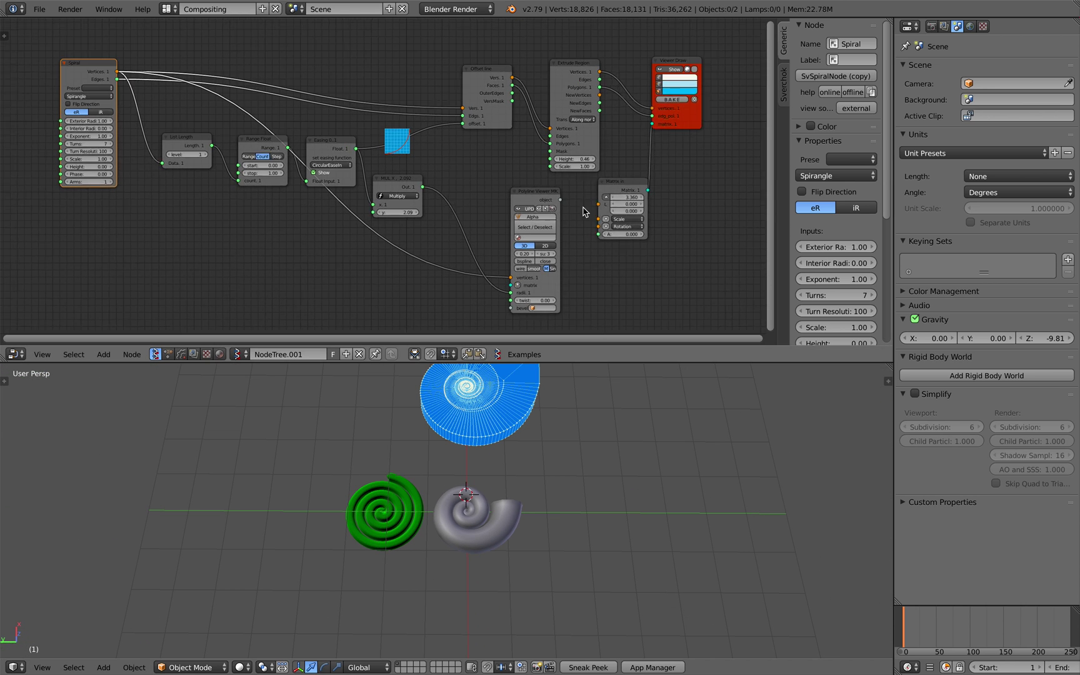
{"action": "scroll", "coordinate": [580, 484], "scroll_direction": "up", "scroll_amount": 1}
{"action": "middle_click_drag", "start_coordinate": [566, 478], "coordinate": [537, 479], "text": "shift"}
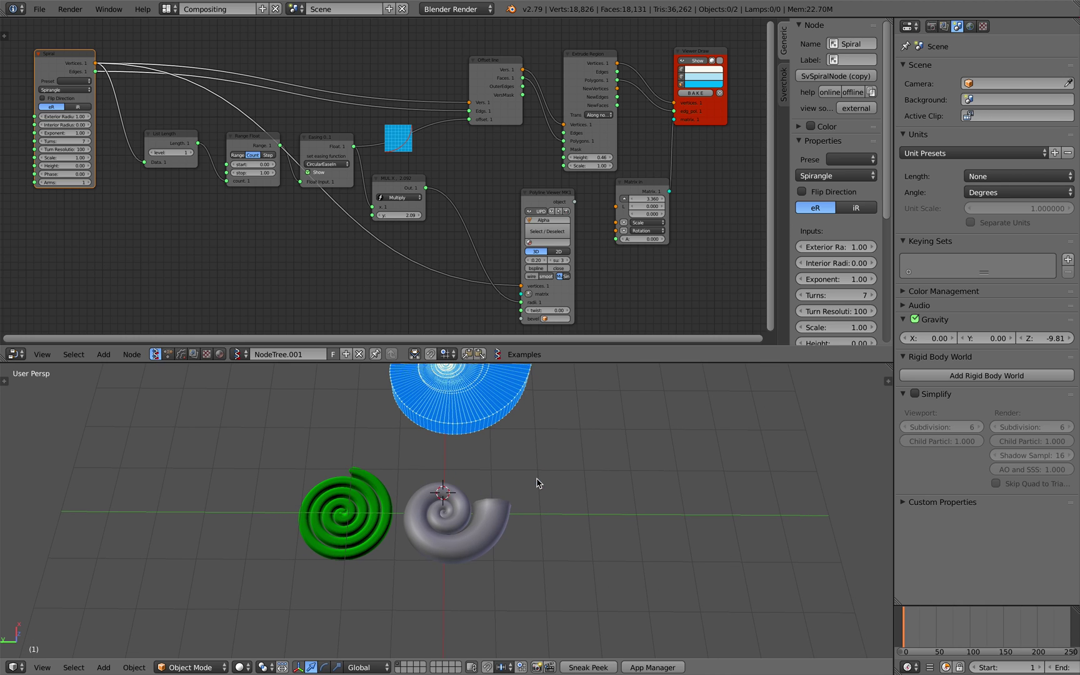